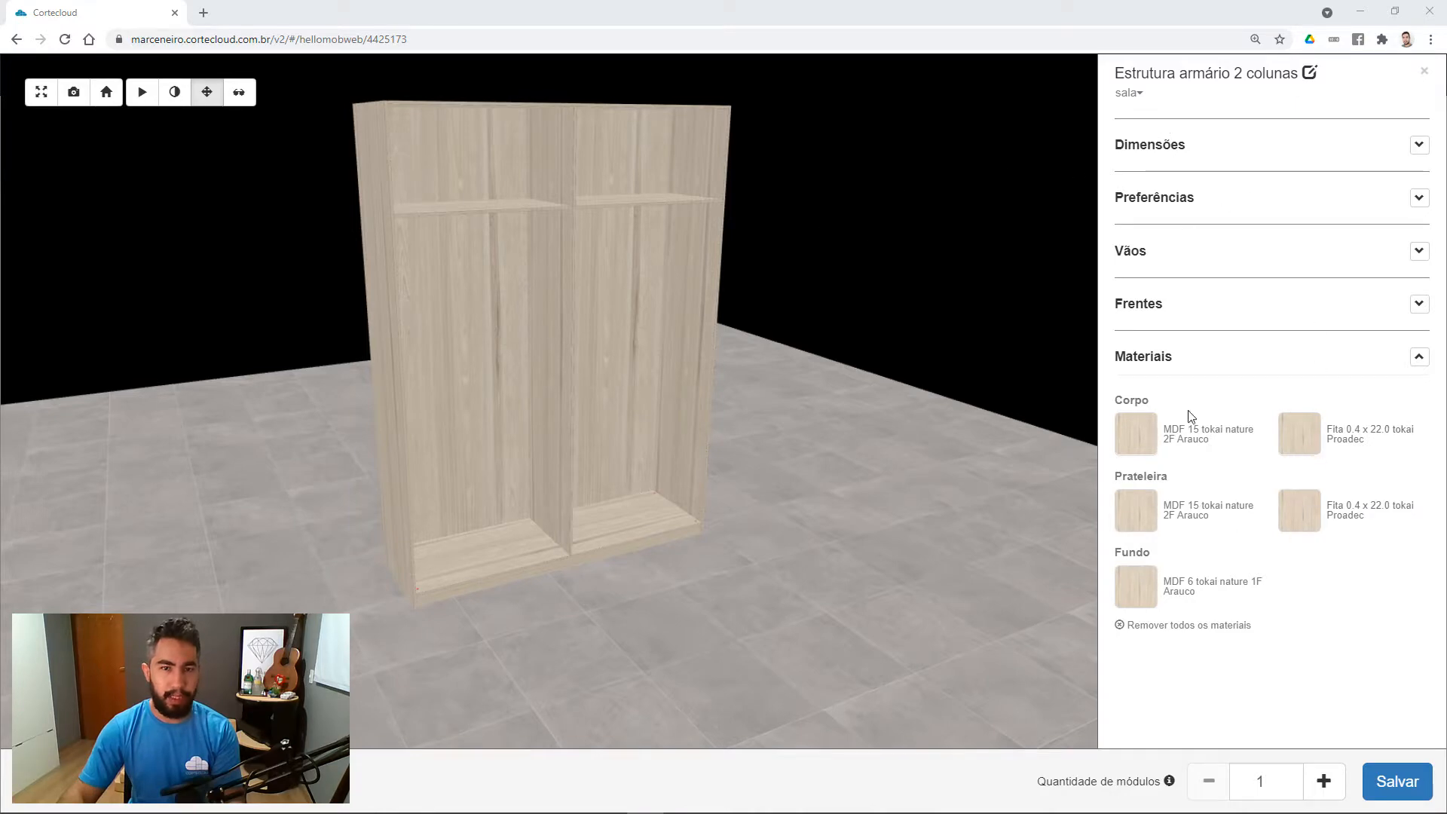
Set the upper compartment height (Vão maleiro) to 600 for both the first and second wardrobe columns.
{"action": "left_click_drag", "start_coordinate": [601, 429], "coordinate": [660, 432]}
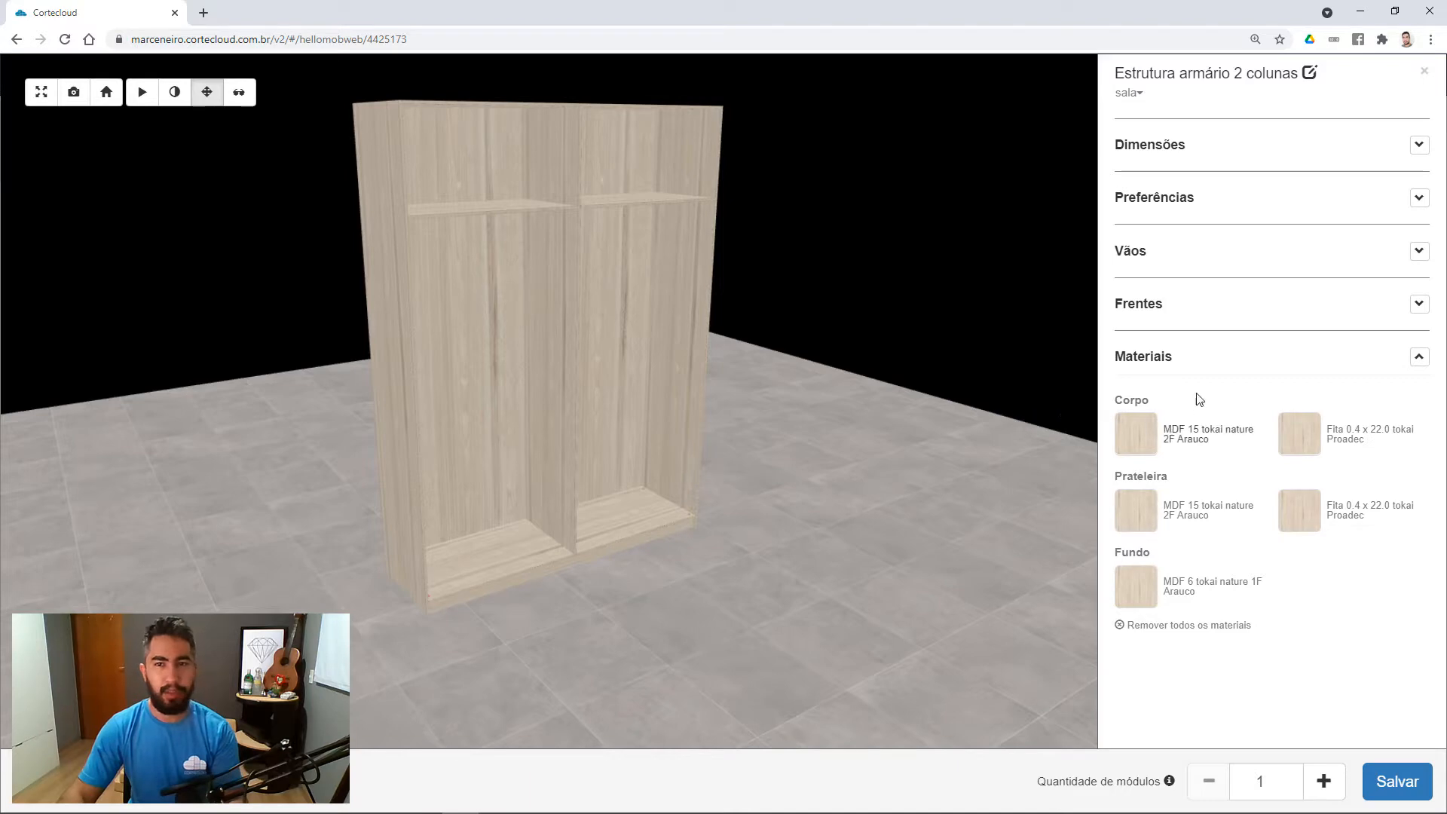
{"action": "left_click", "coordinate": [1419, 198]}
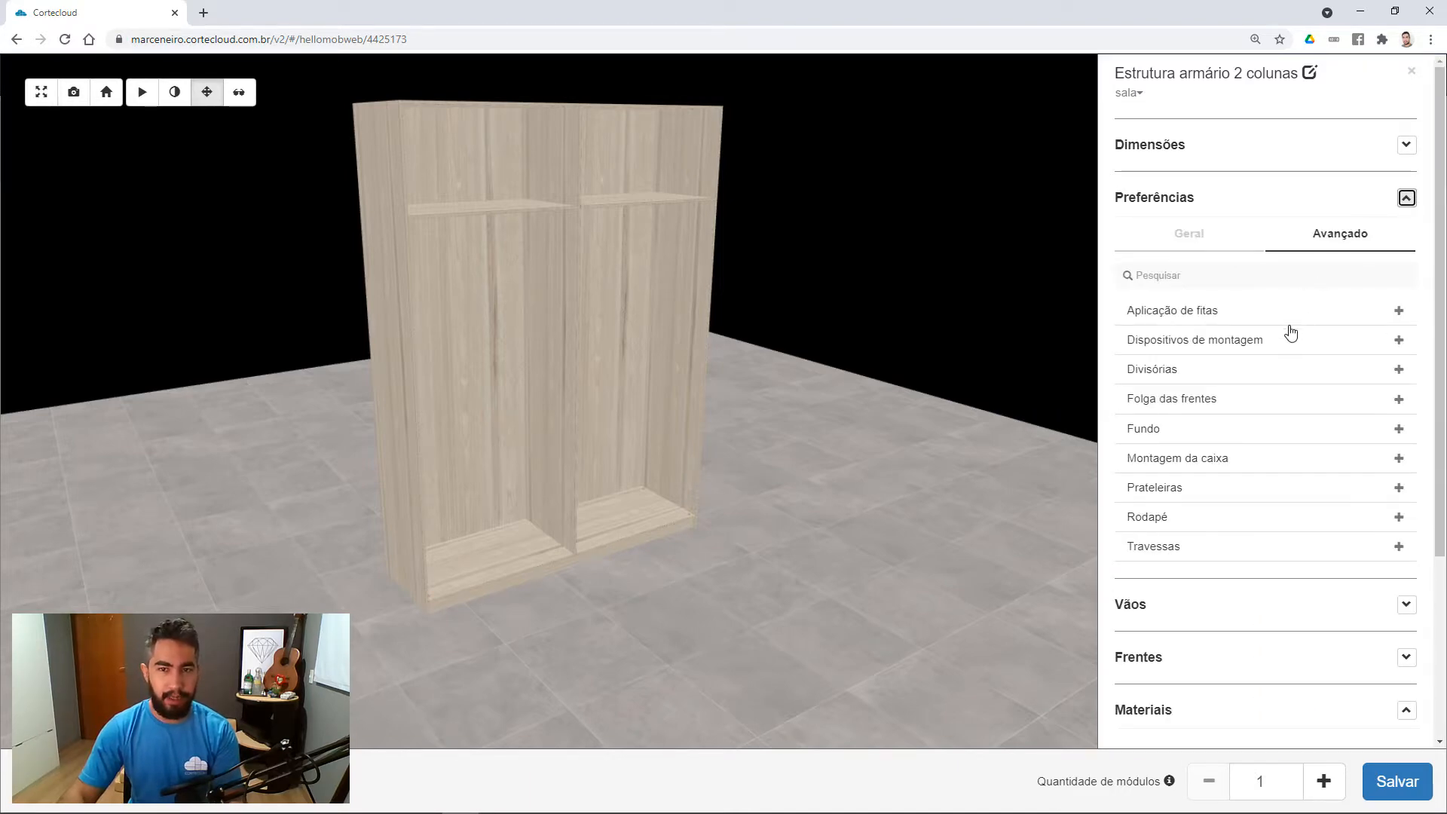
{"action": "scroll", "coordinate": [1286, 333], "scroll_direction": "down", "scroll_amount": 2}
{"action": "scroll", "coordinate": [1265, 324], "scroll_direction": "up", "scroll_amount": 1}
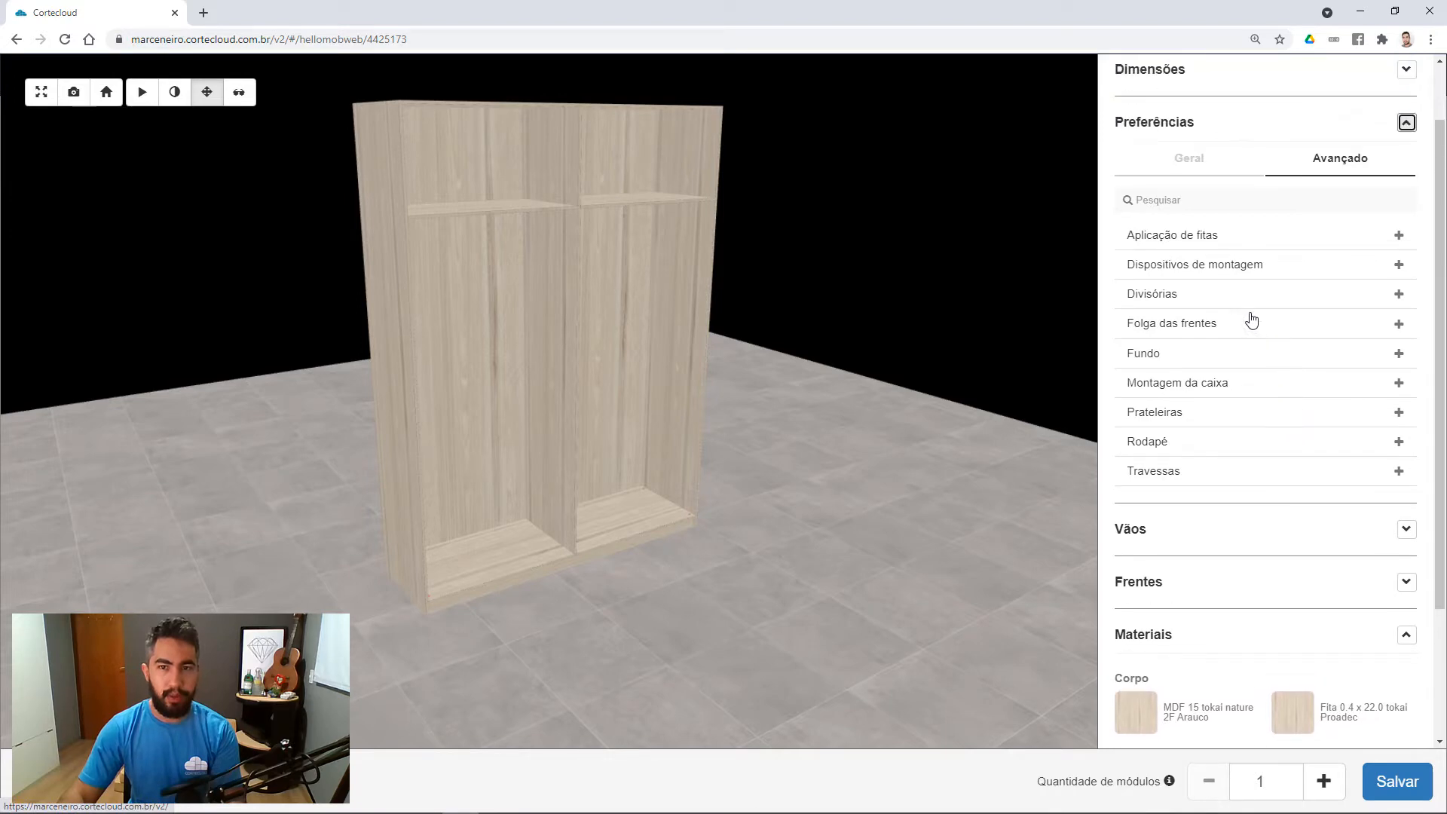
{"action": "left_click", "coordinate": [1186, 173]}
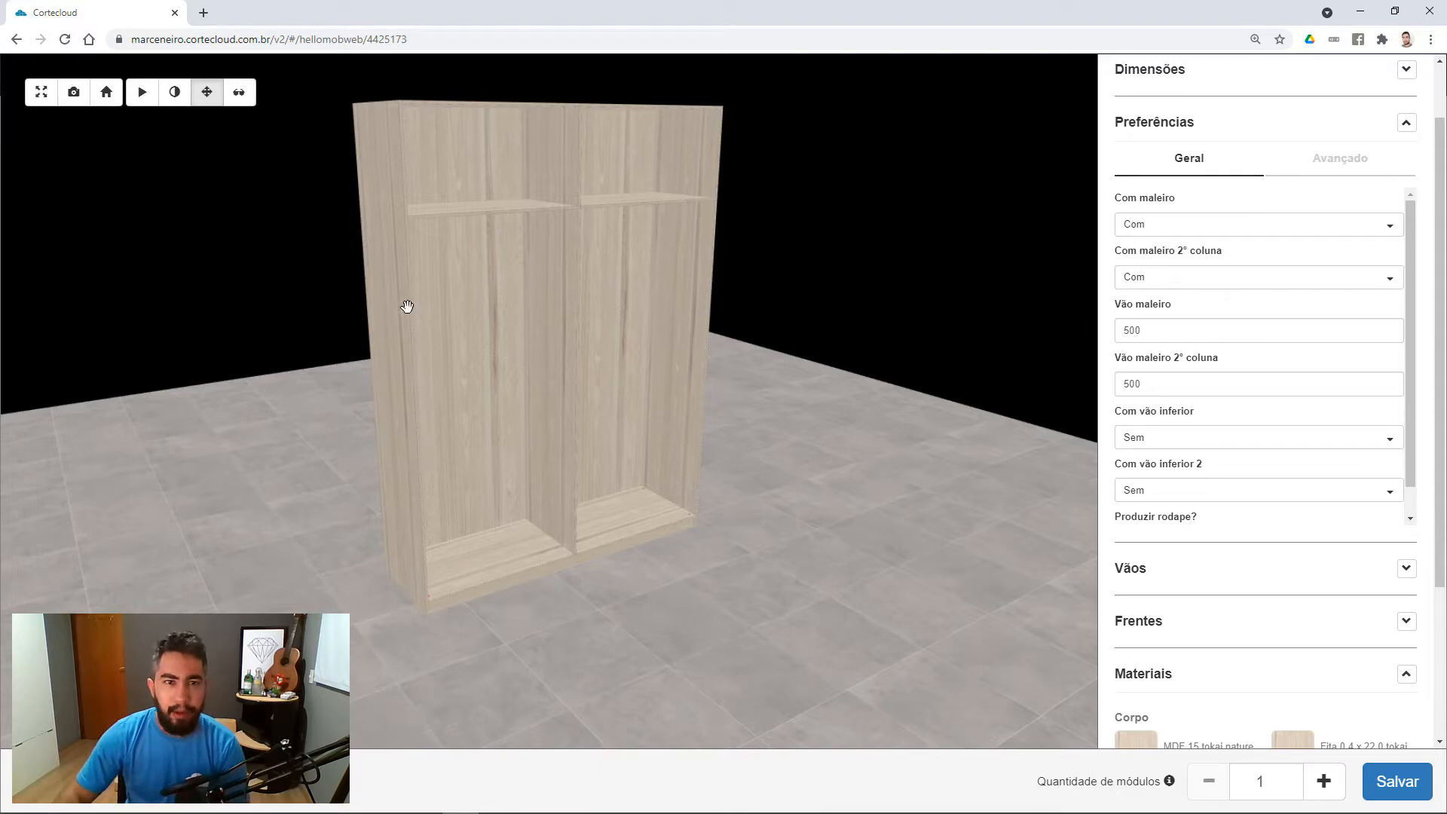
{"action": "left_click_drag", "start_coordinate": [523, 193], "coordinate": [451, 175]}
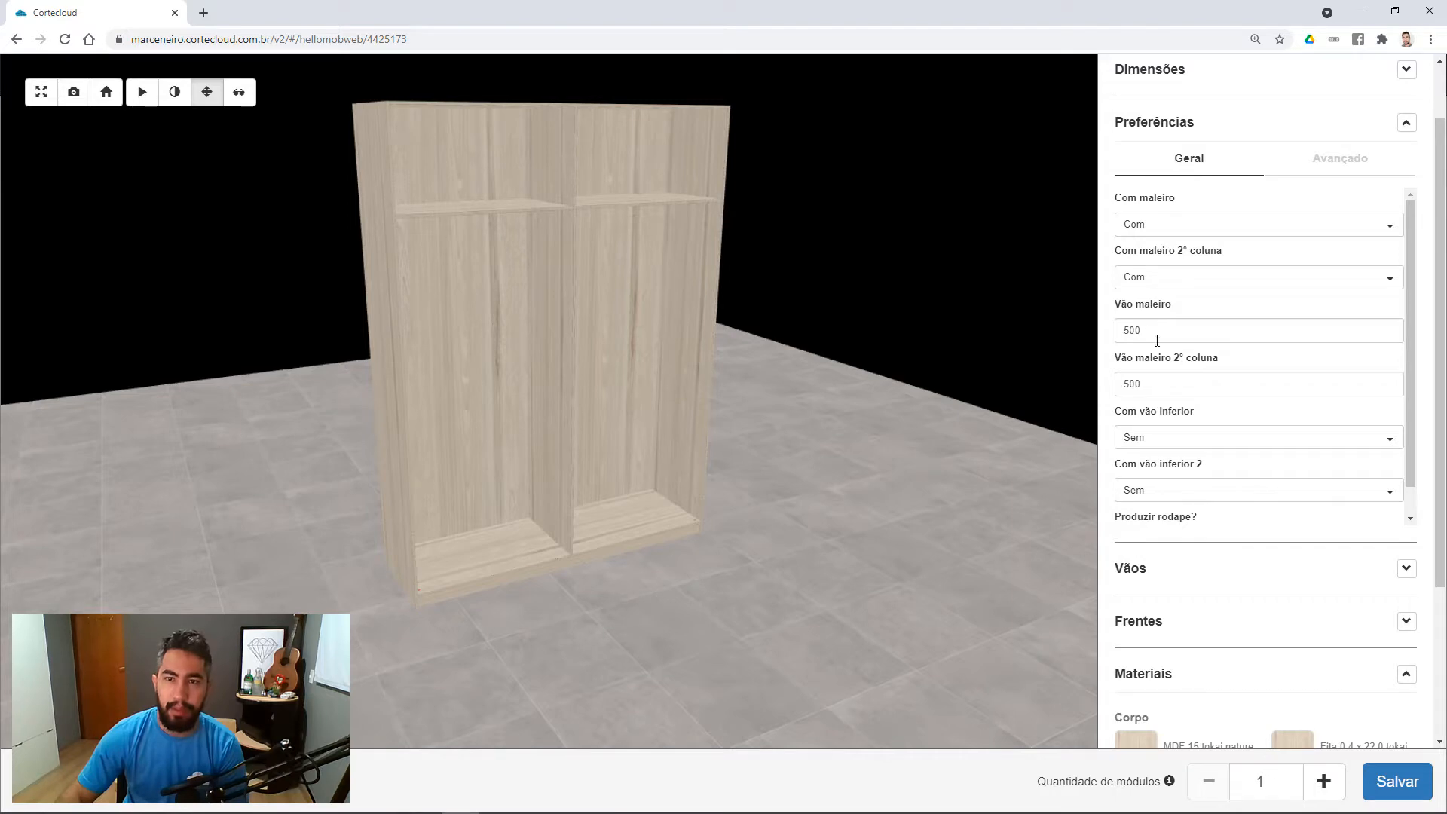
{"action": "left_click_drag", "start_coordinate": [1156, 340], "coordinate": [1117, 339]}
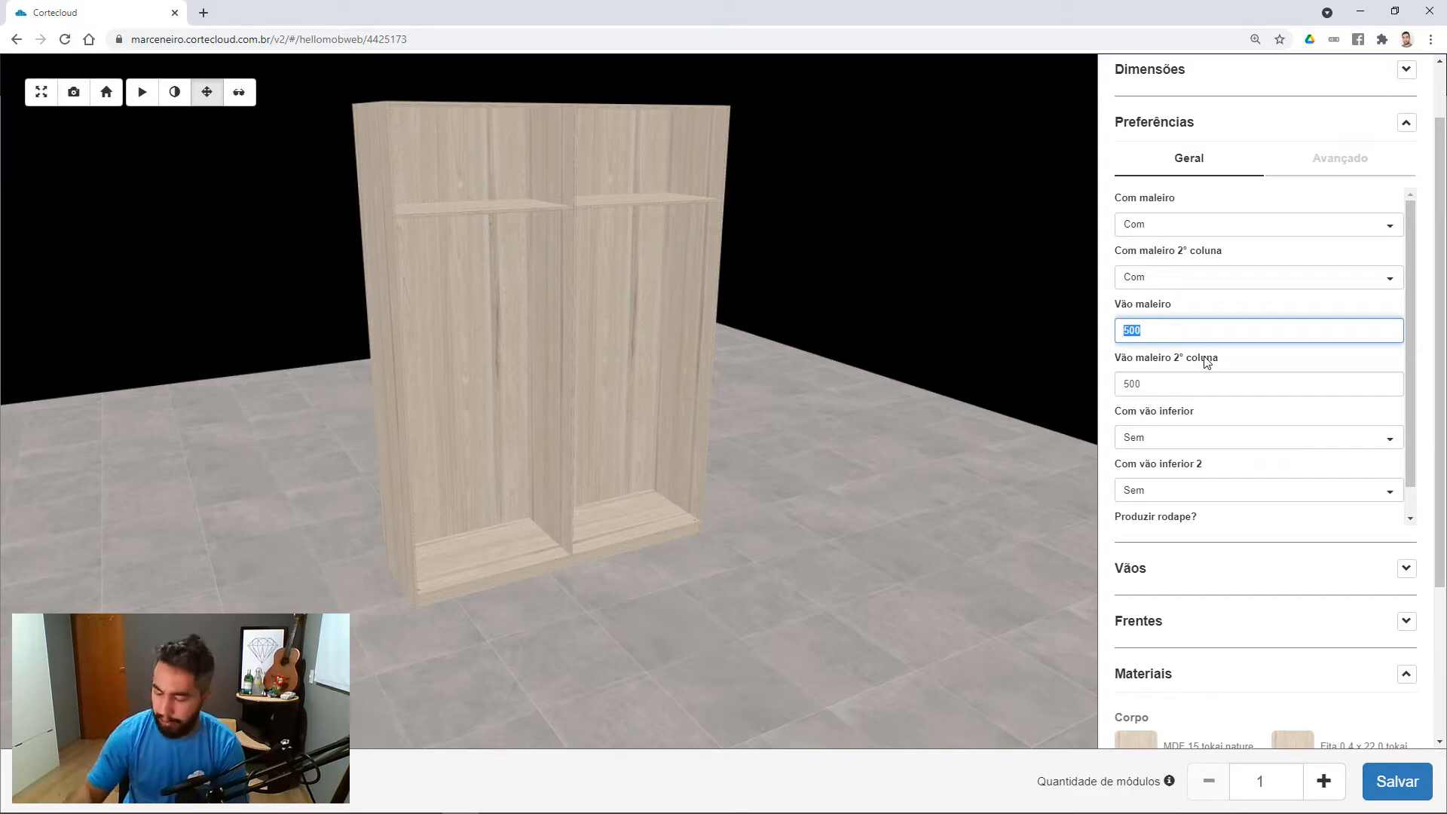
{"action": "type", "text": "600"}
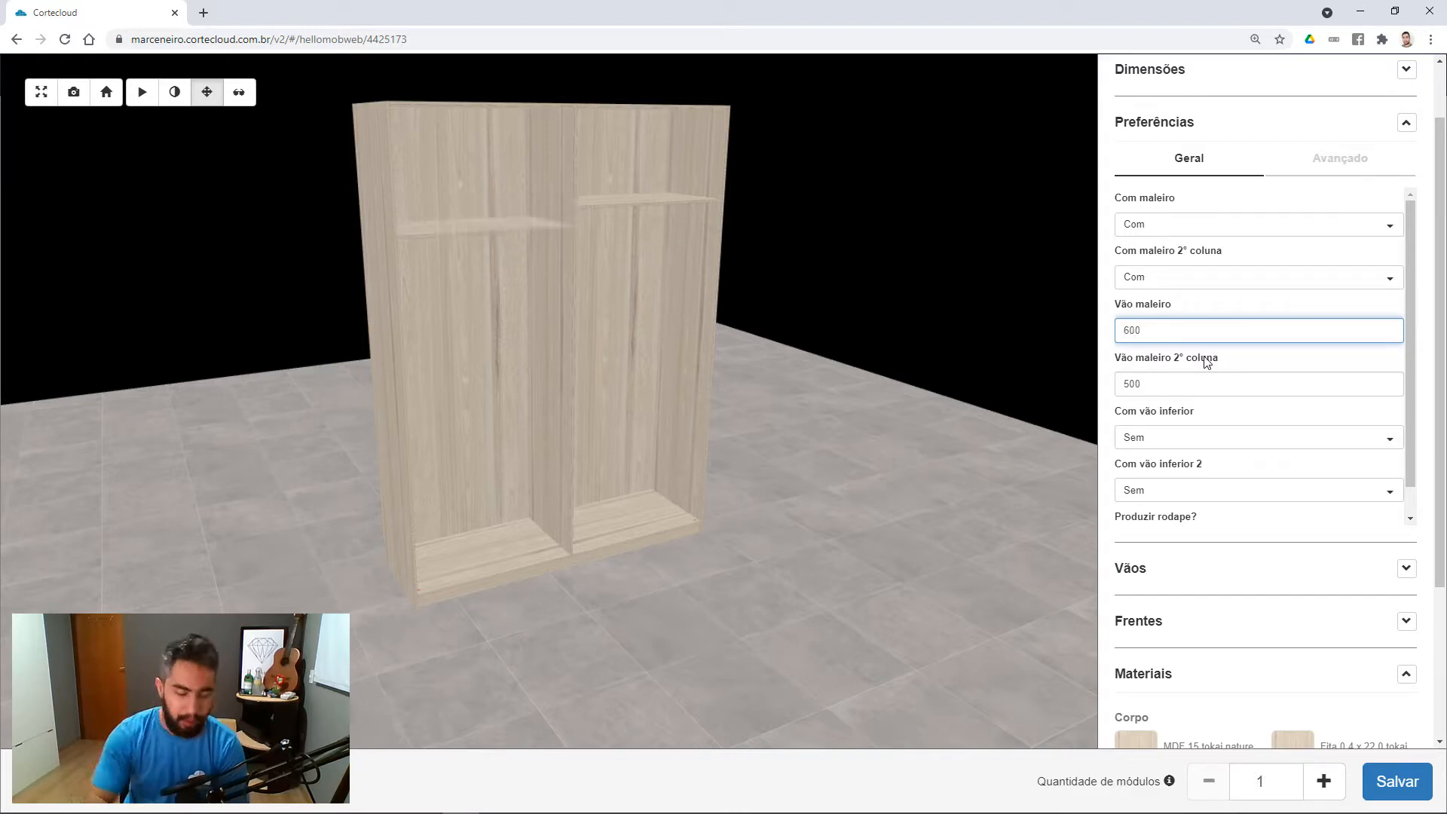
{"action": "key", "text": "Tab"}
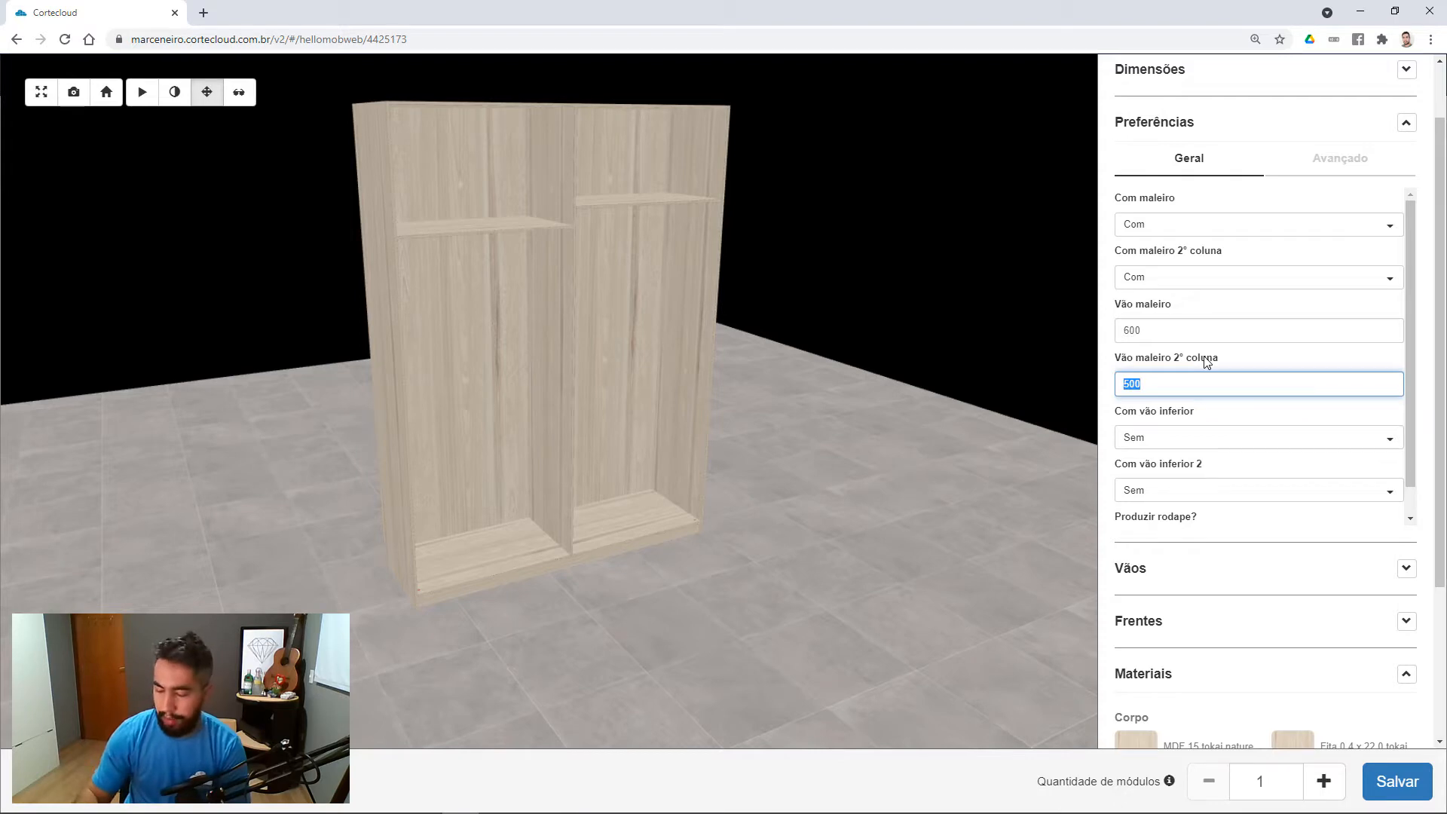
{"action": "type", "text": "600"}
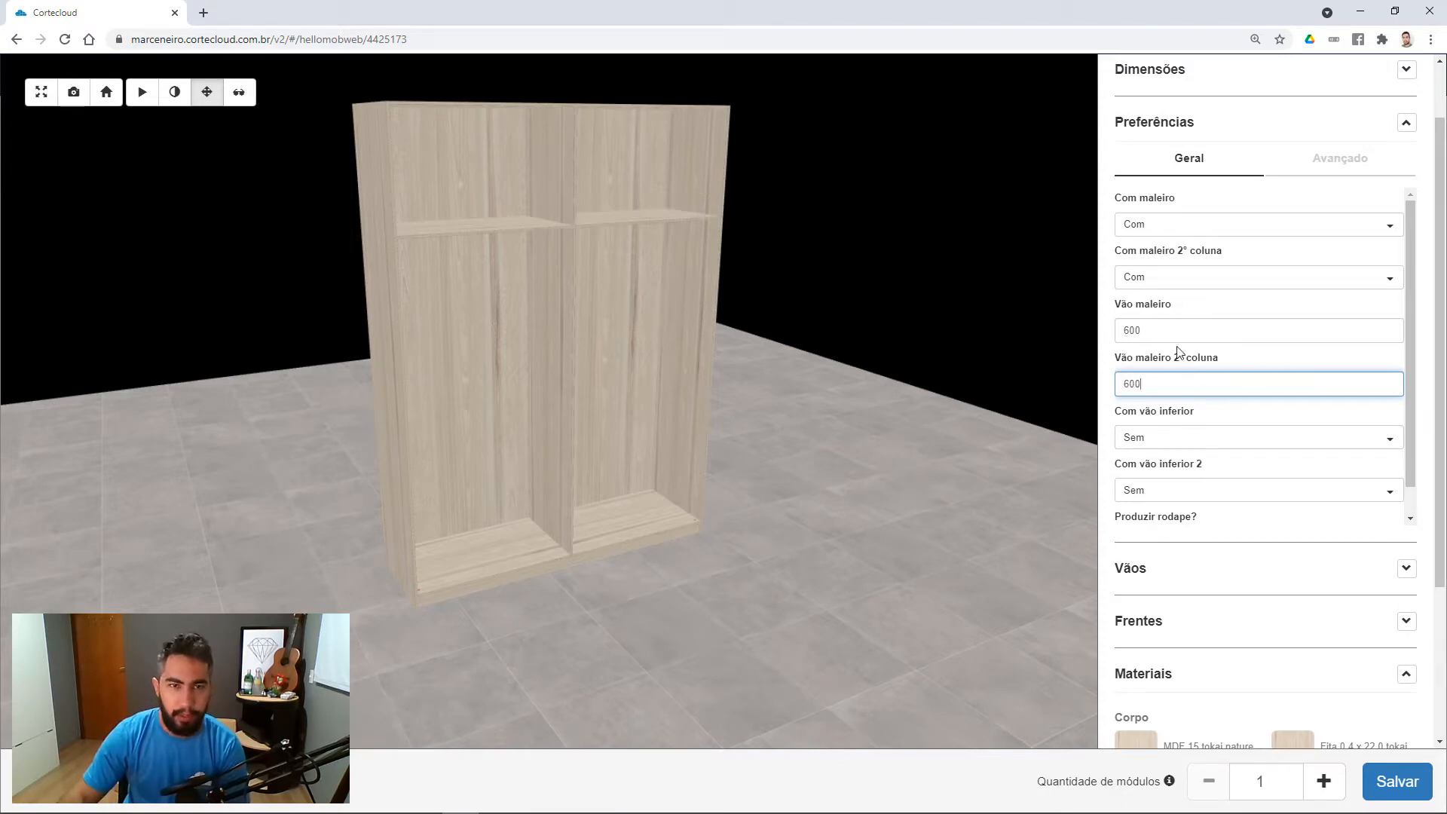
Enable the lower compartment (Com vão inferior) in the first column and set its height to 400.
{"action": "left_click_drag", "start_coordinate": [584, 301], "coordinate": [942, 467]}
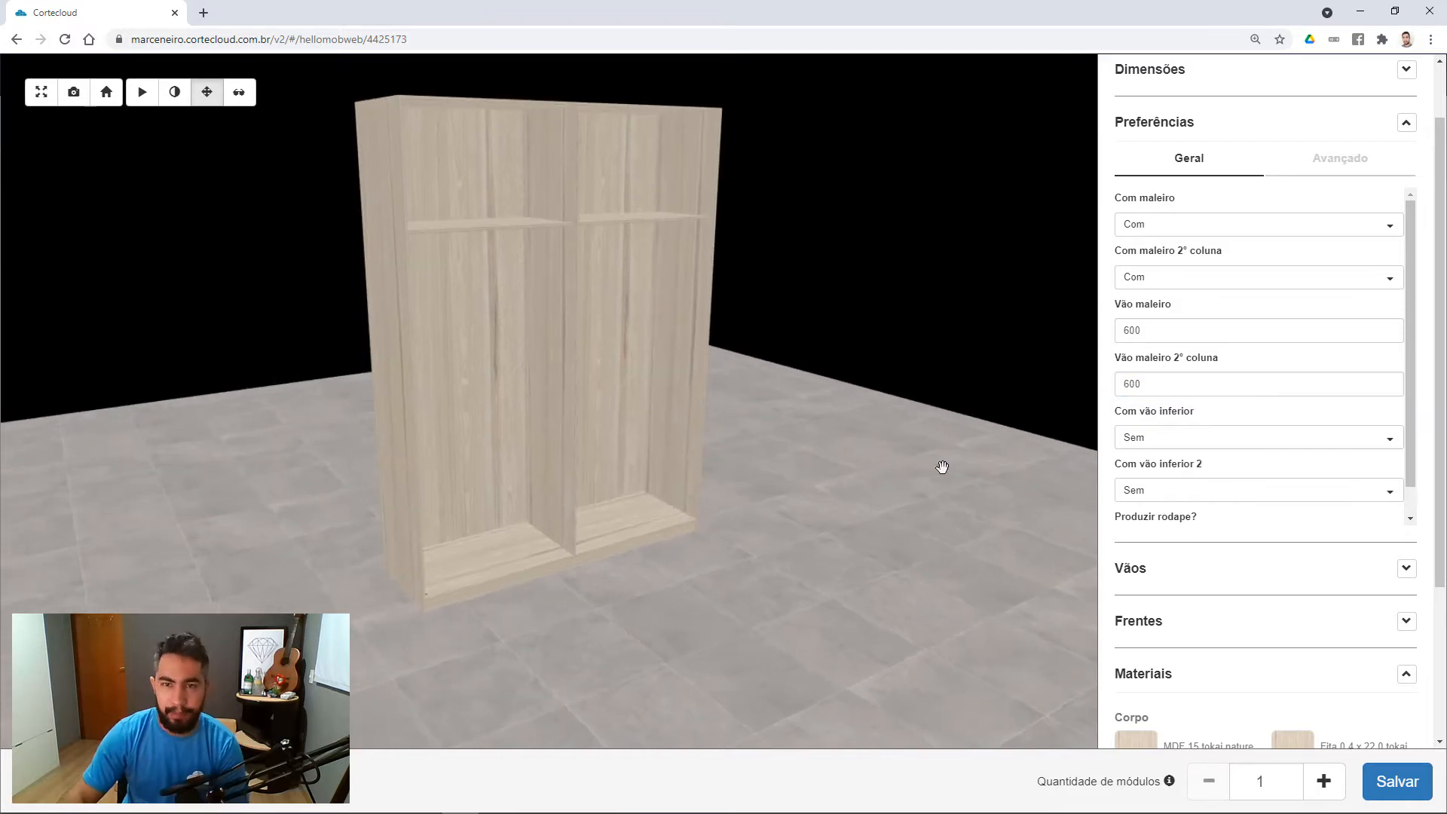
{"action": "left_click_drag", "start_coordinate": [661, 404], "coordinate": [585, 391]}
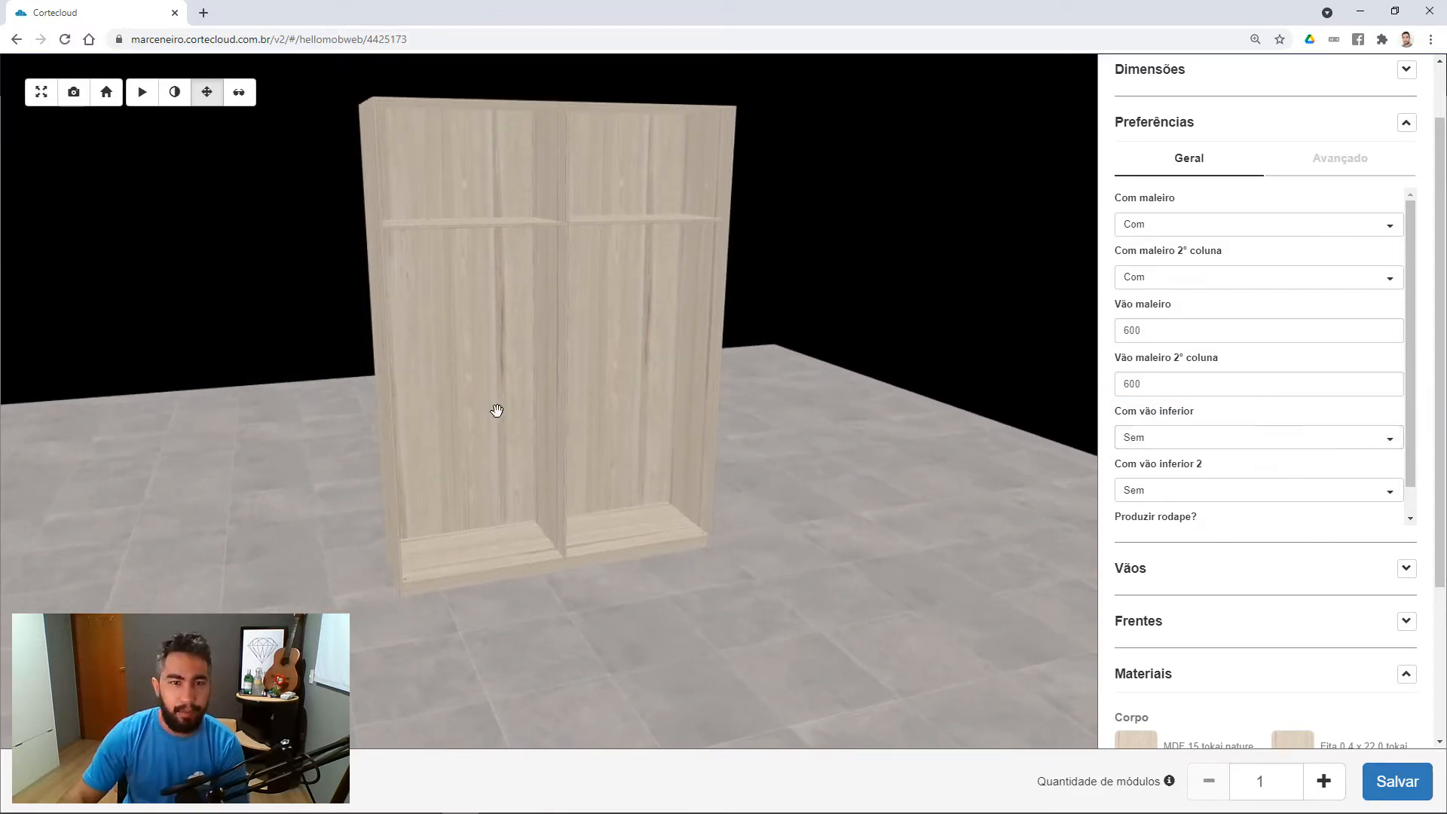
{"action": "mouse_move", "coordinate": [508, 422]}
{"action": "left_mouse_down"}
{"action": "mouse_move", "coordinate": [491, 391]}
{"action": "mouse_move", "coordinate": [439, 423]}
{"action": "mouse_move", "coordinate": [503, 431]}
{"action": "left_mouse_up"}
{"action": "scroll", "coordinate": [482, 500], "scroll_direction": "up", "scroll_amount": 3}
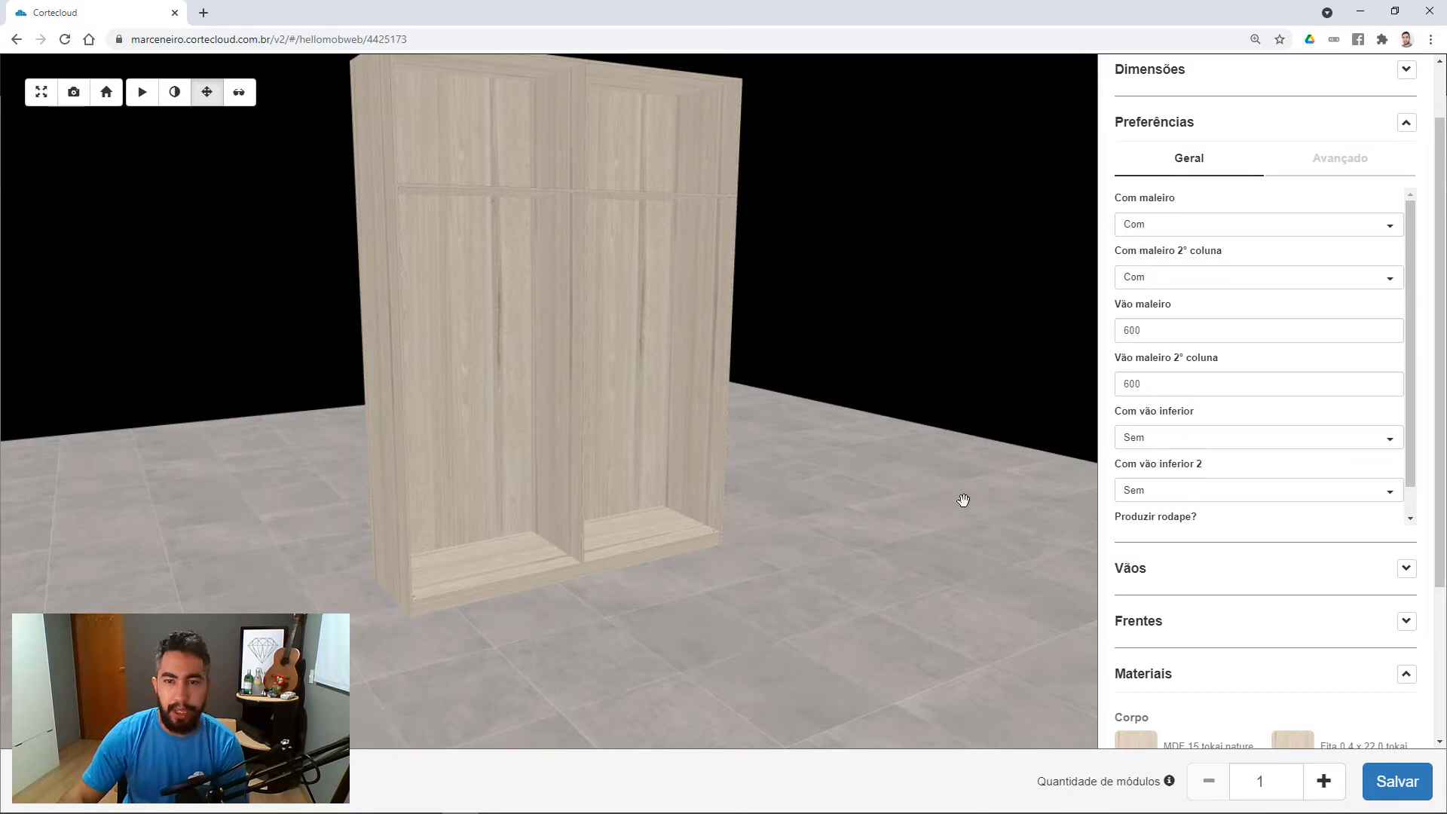
{"action": "left_click", "coordinate": [1168, 450]}
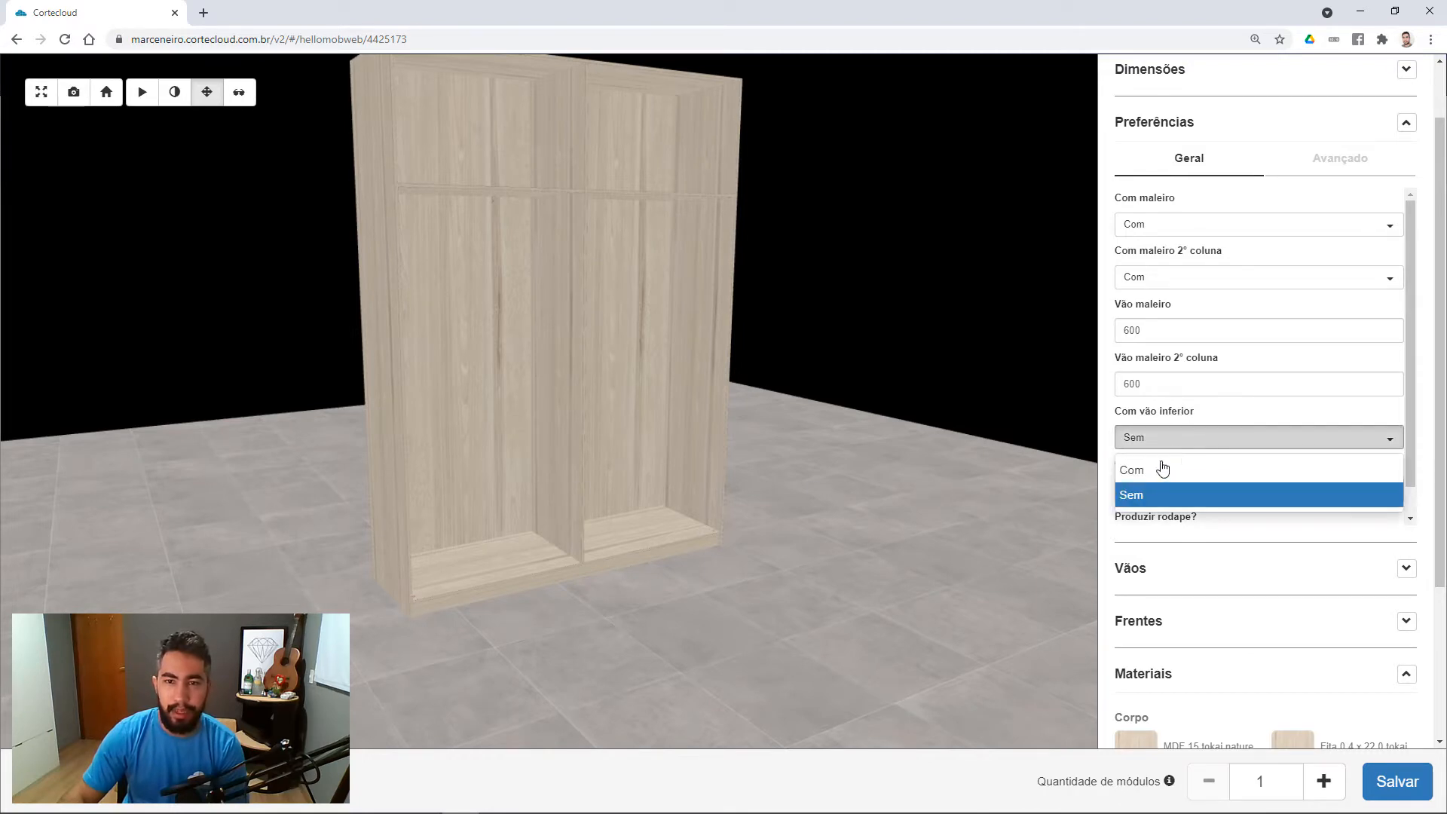
{"action": "left_click", "coordinate": [1148, 472]}
{"action": "left_click_drag", "start_coordinate": [749, 507], "coordinate": [549, 472]}
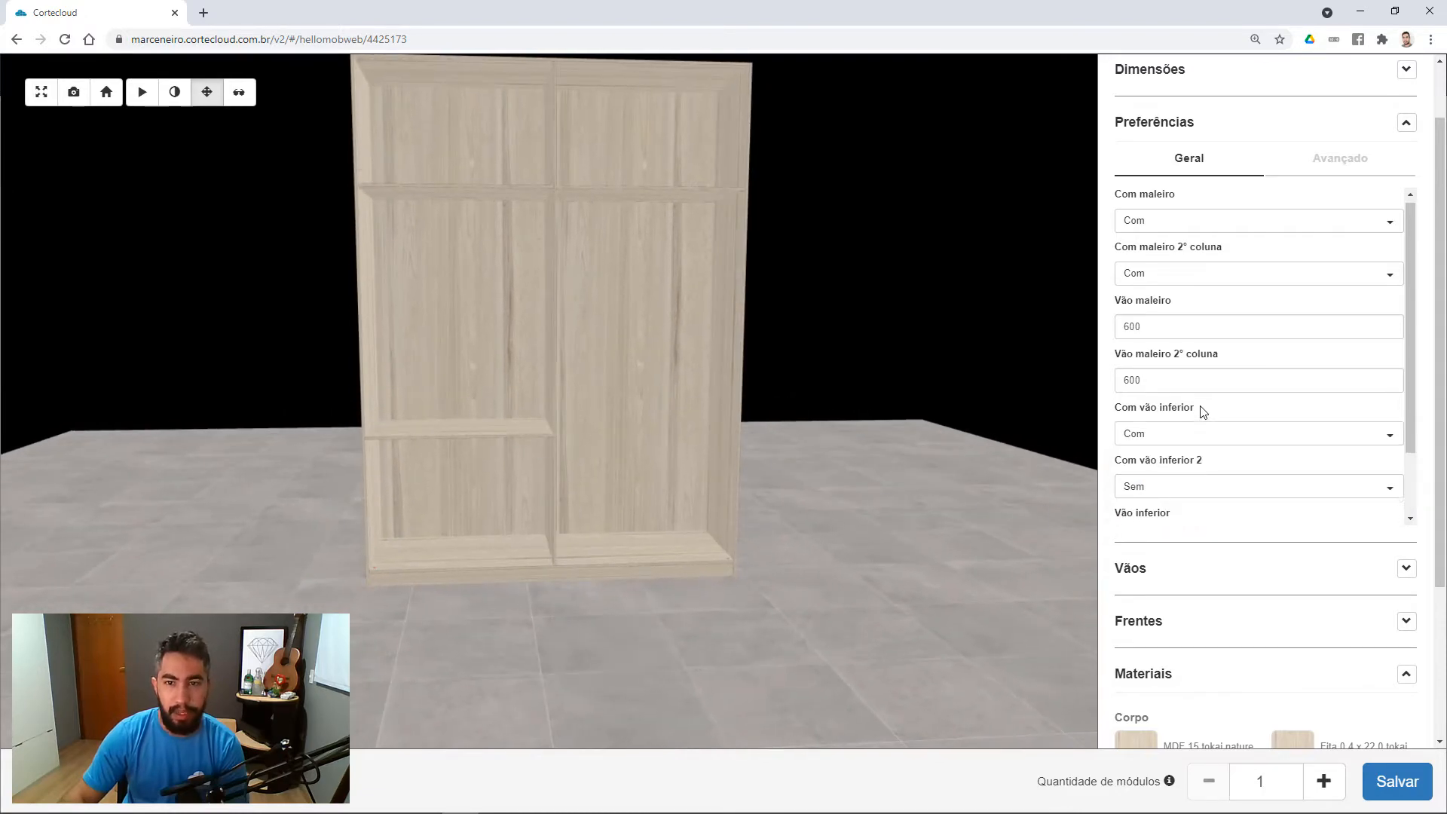
{"action": "scroll", "coordinate": [1198, 413], "scroll_direction": "down", "scroll_amount": 2}
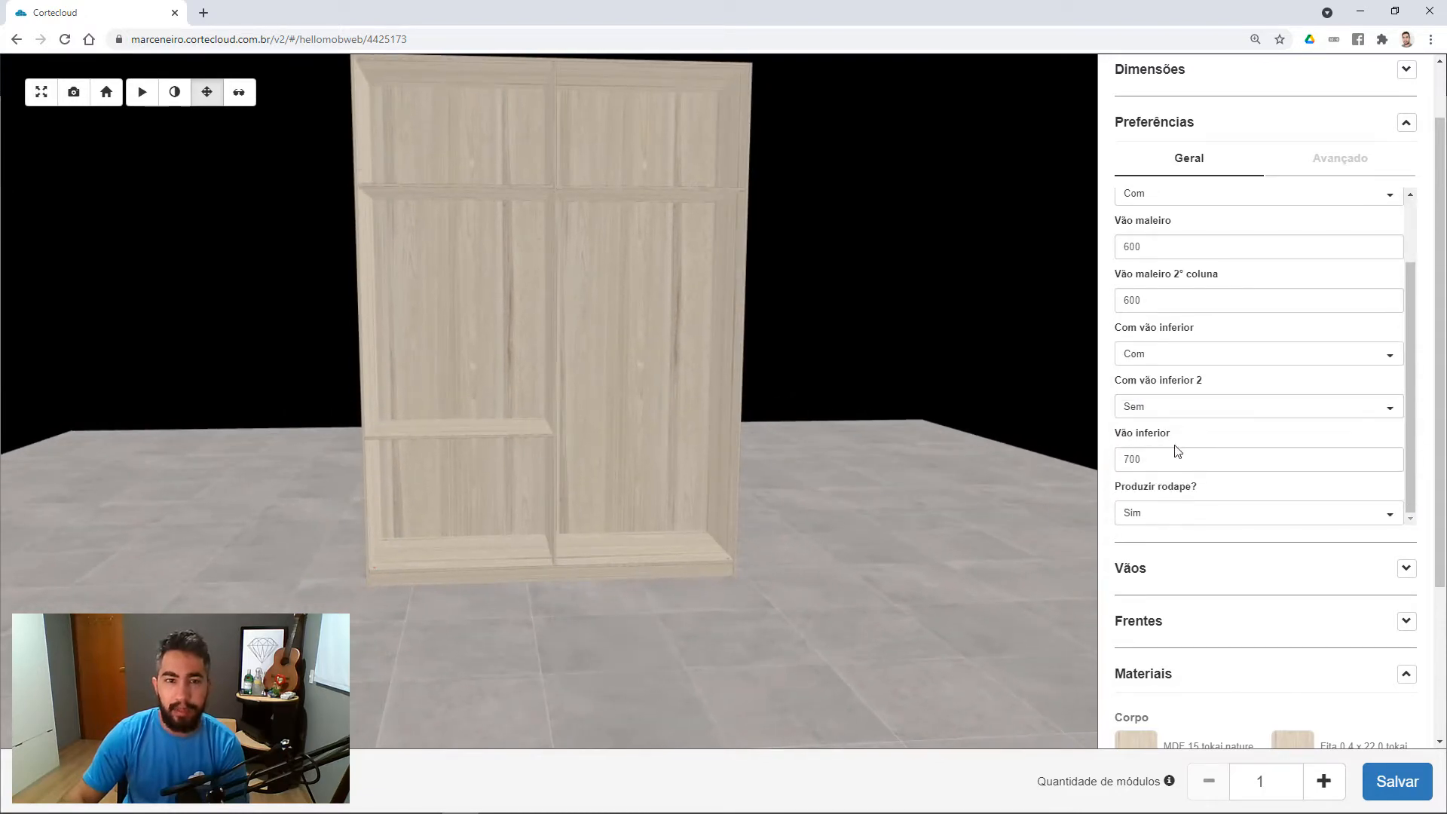
{"action": "left_click_drag", "start_coordinate": [753, 461], "coordinate": [865, 468]}
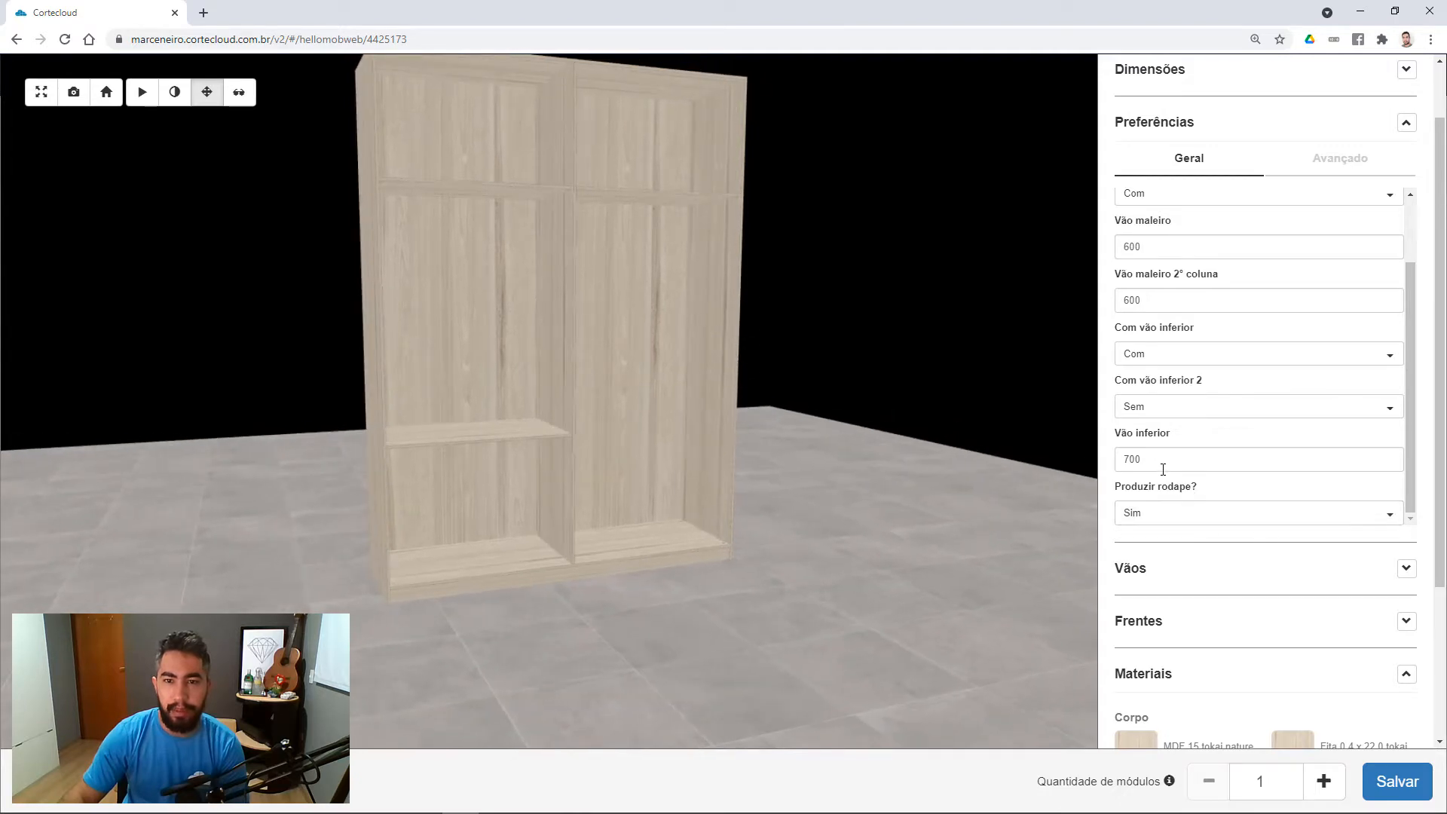
{"action": "left_click_drag", "start_coordinate": [1161, 461], "coordinate": [1089, 458]}
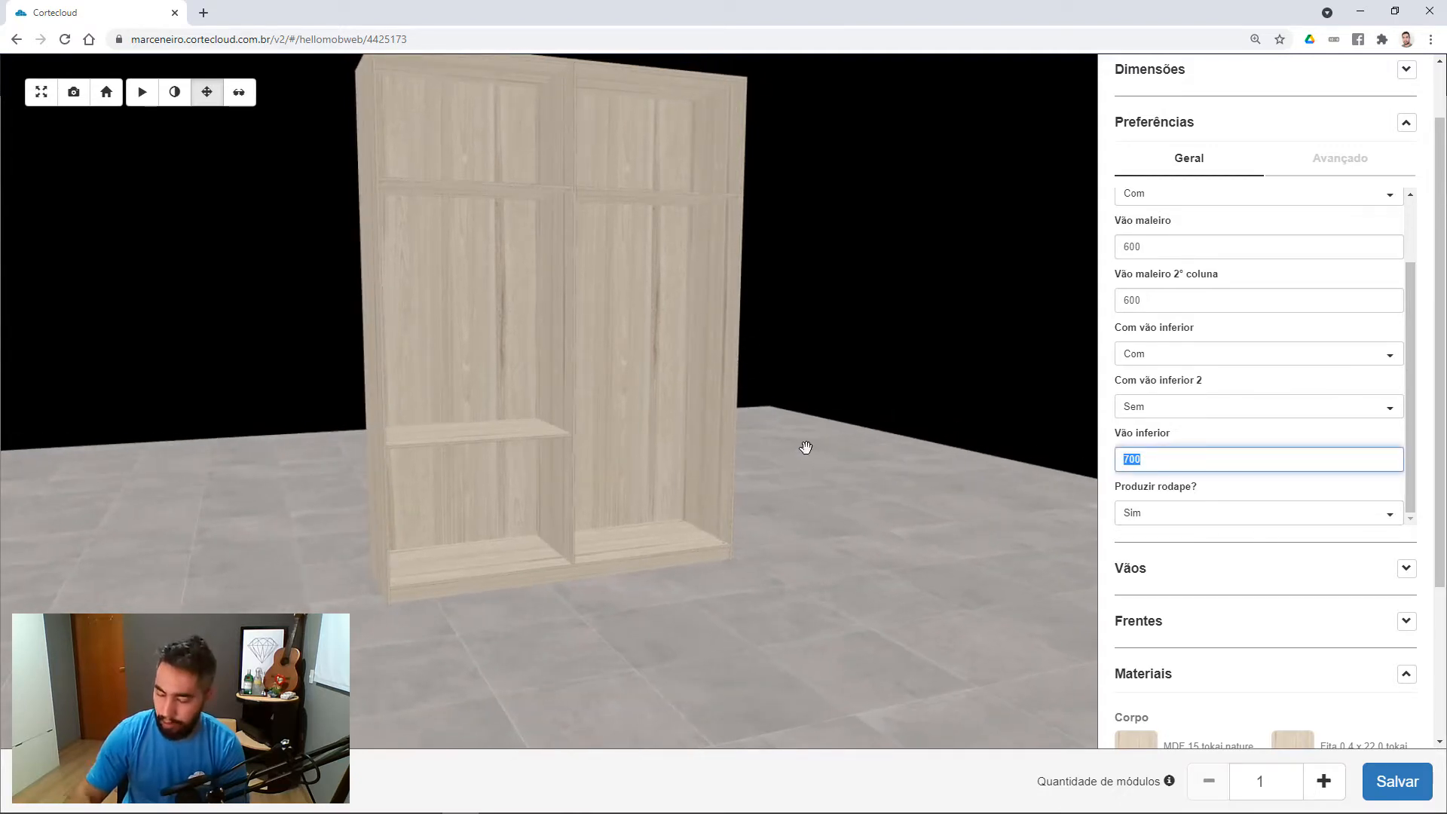
{"action": "type", "text": "400"}
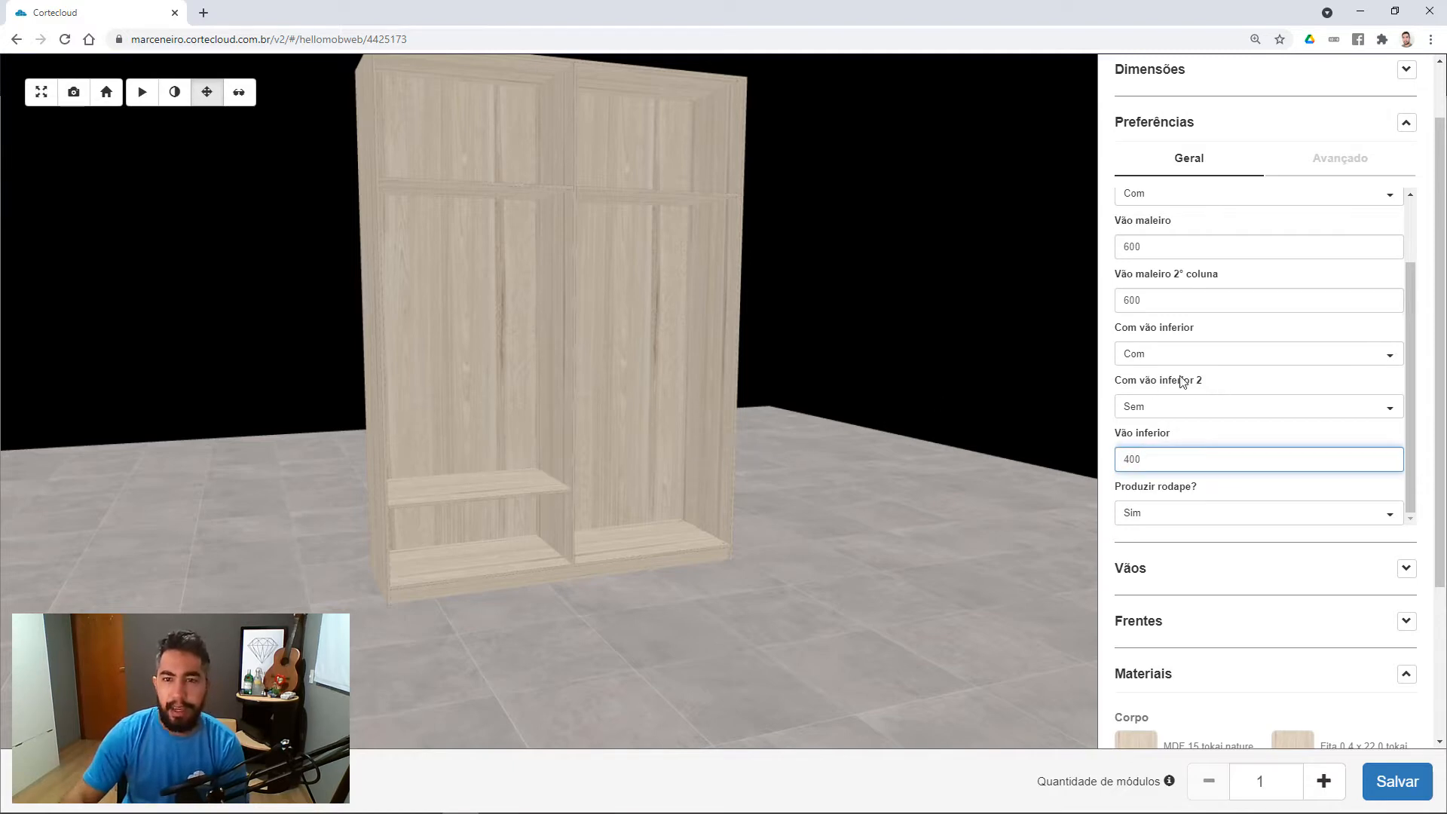
Enable the lower compartment in the second column (Com vão inferior 2) and set its height to 800.
{"action": "left_click", "coordinate": [1198, 413]}
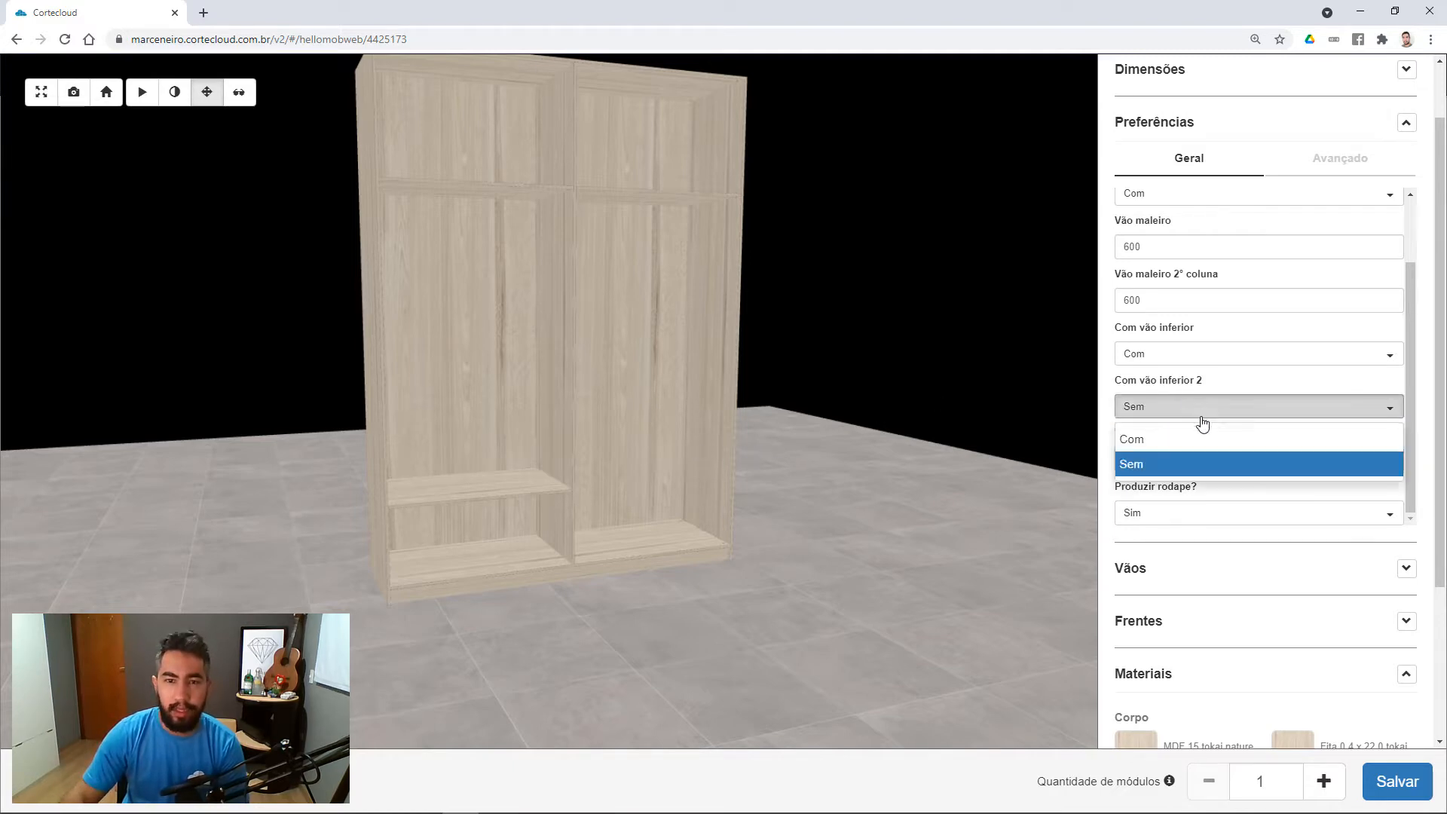
{"action": "left_click", "coordinate": [1146, 440]}
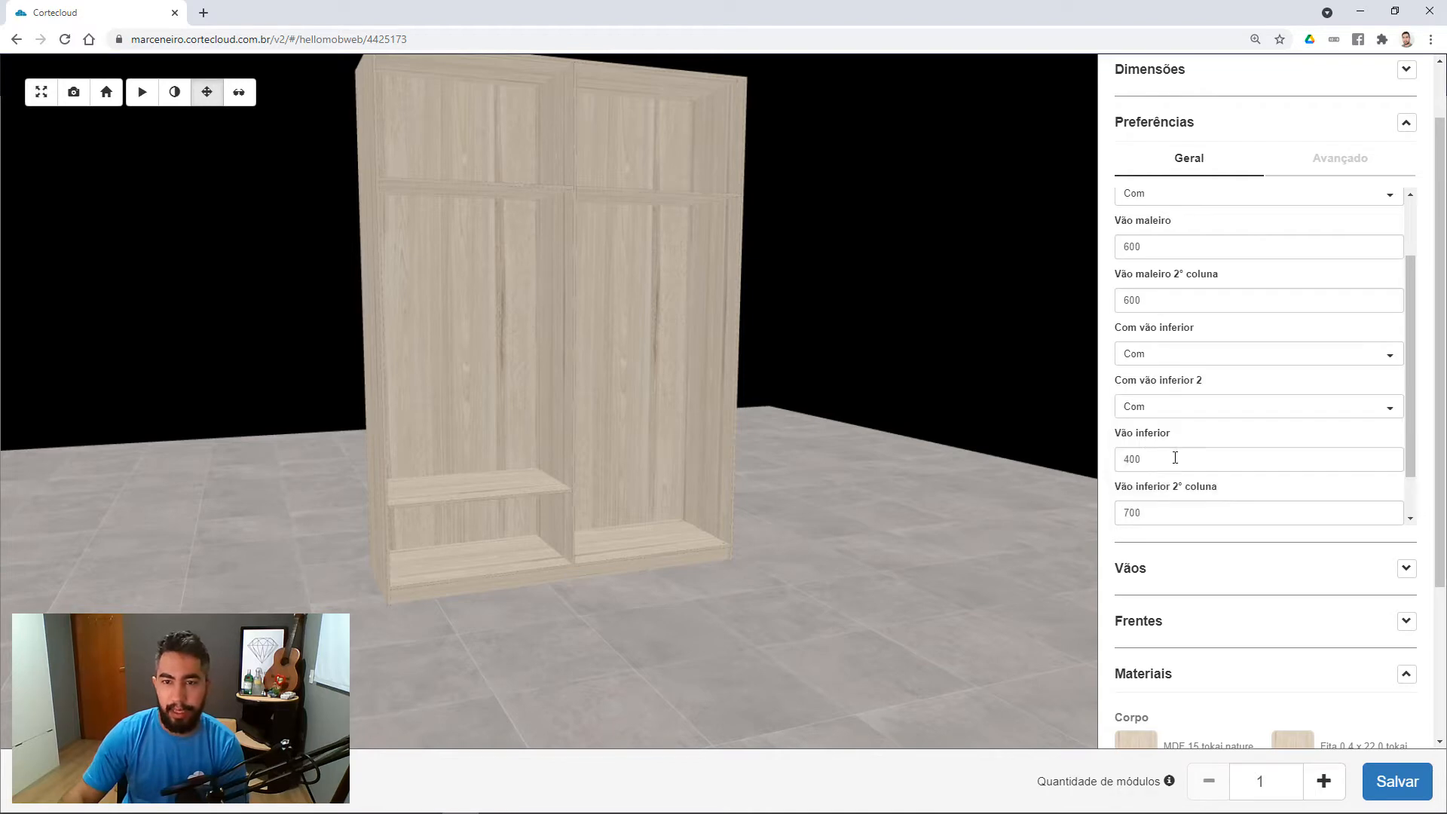
{"action": "scroll", "coordinate": [1173, 444], "scroll_direction": "down", "scroll_amount": 1}
{"action": "double_click", "coordinate": [1155, 460]}
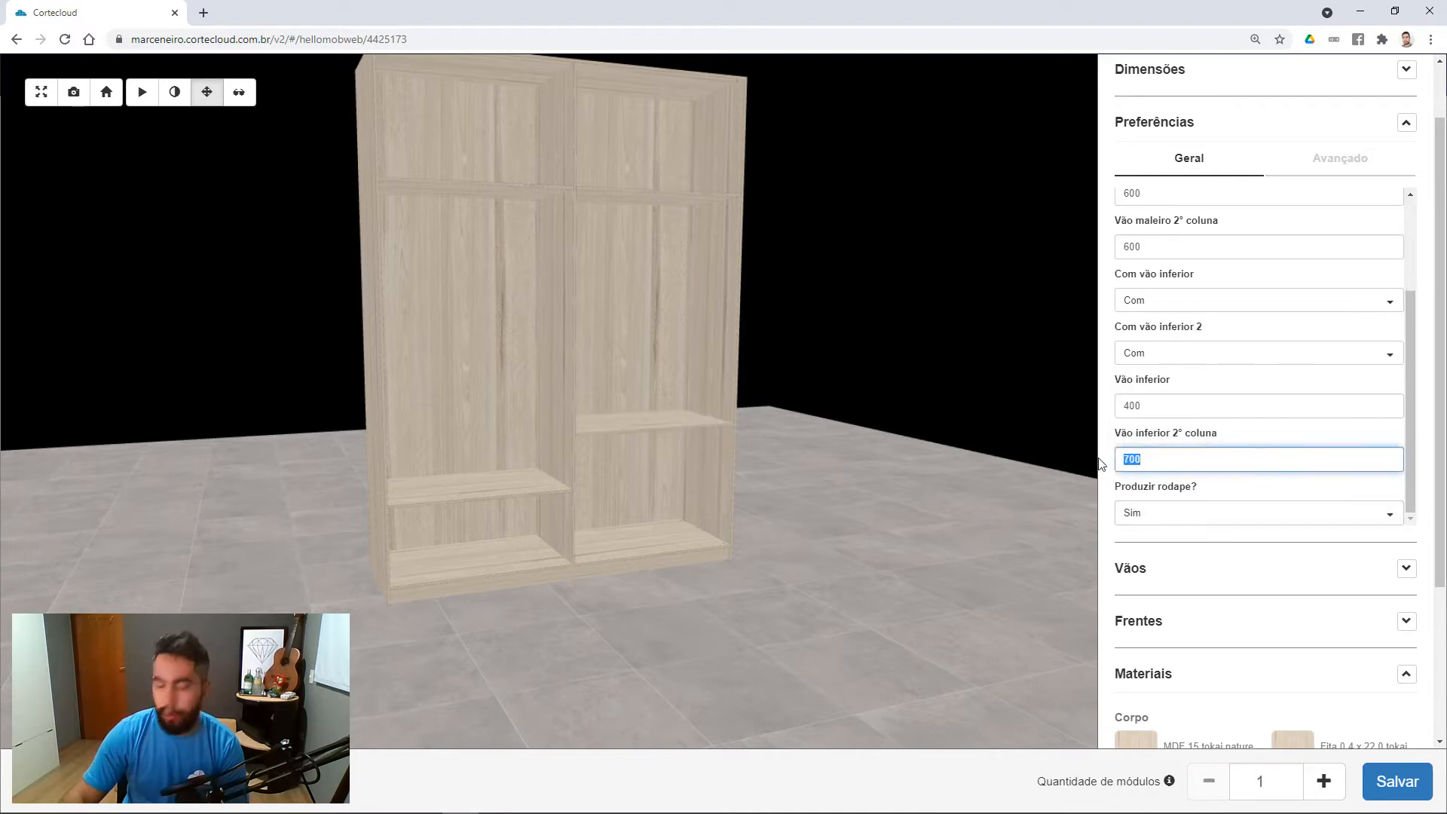
{"action": "type", "text": "800"}
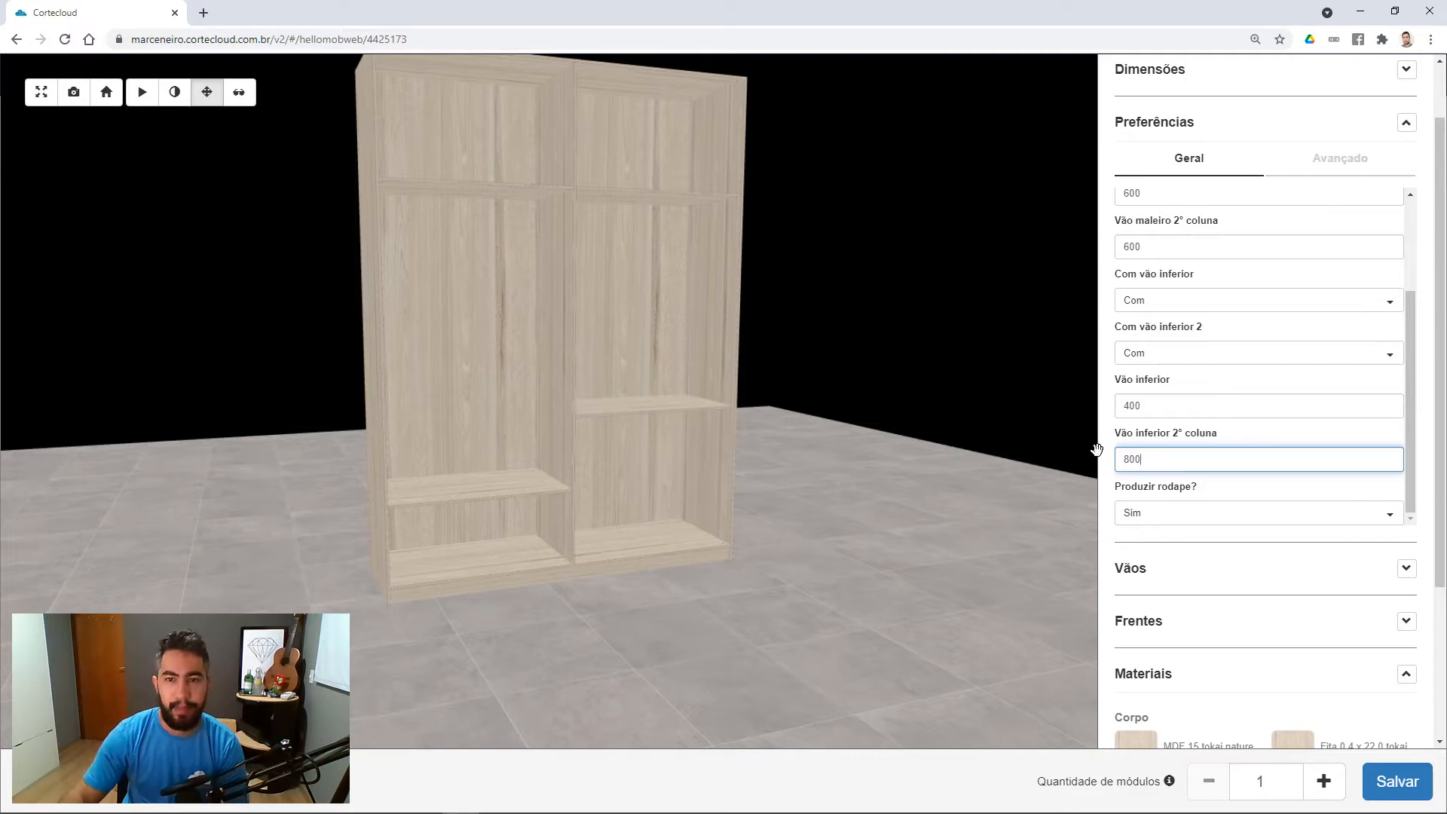
Close the general preferences and select the first column's Inferior compartment in the Vãos configuration.
{"action": "left_click_drag", "start_coordinate": [526, 303], "coordinate": [432, 323]}
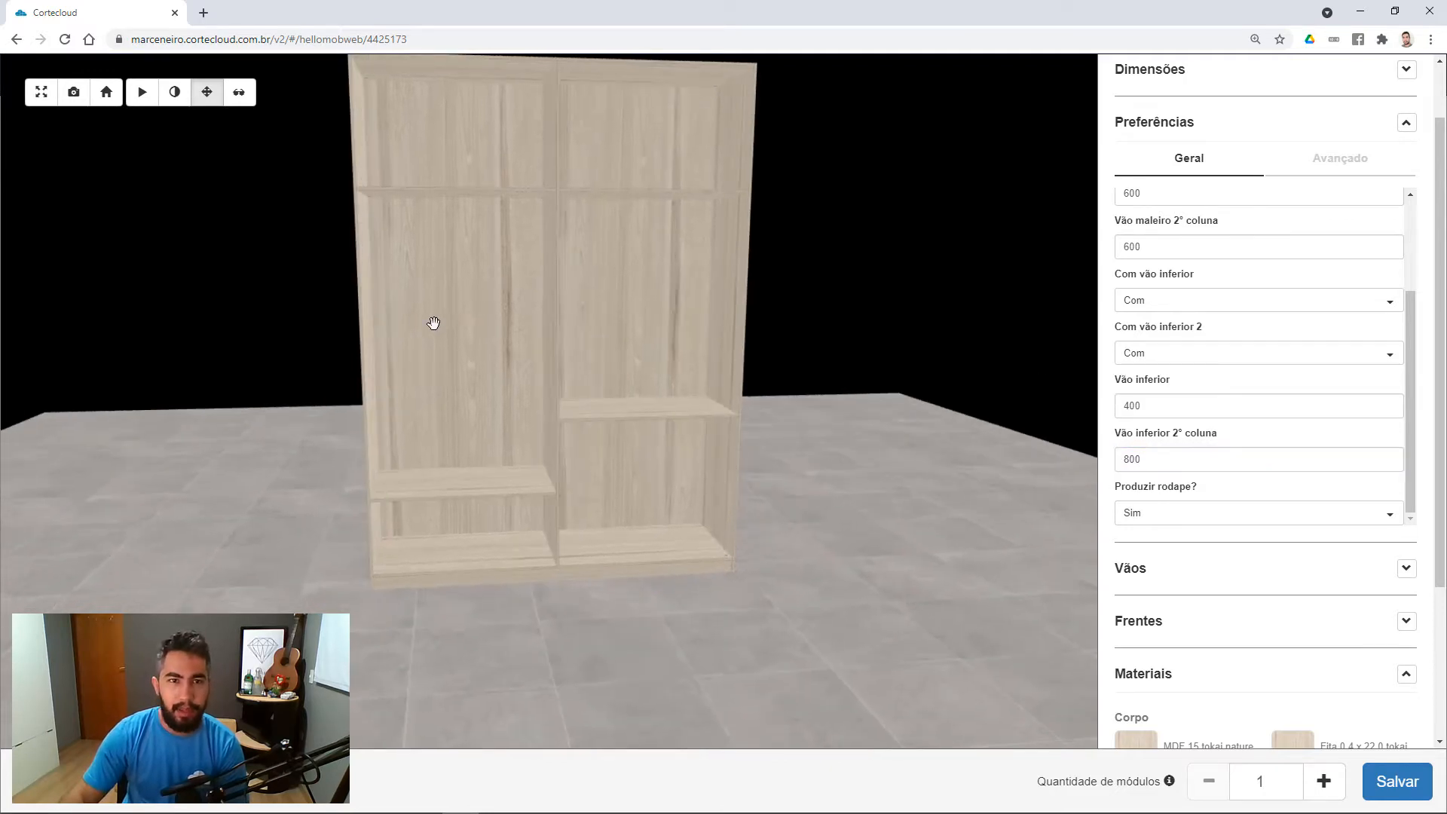
{"action": "left_click_drag", "start_coordinate": [537, 264], "coordinate": [455, 271]}
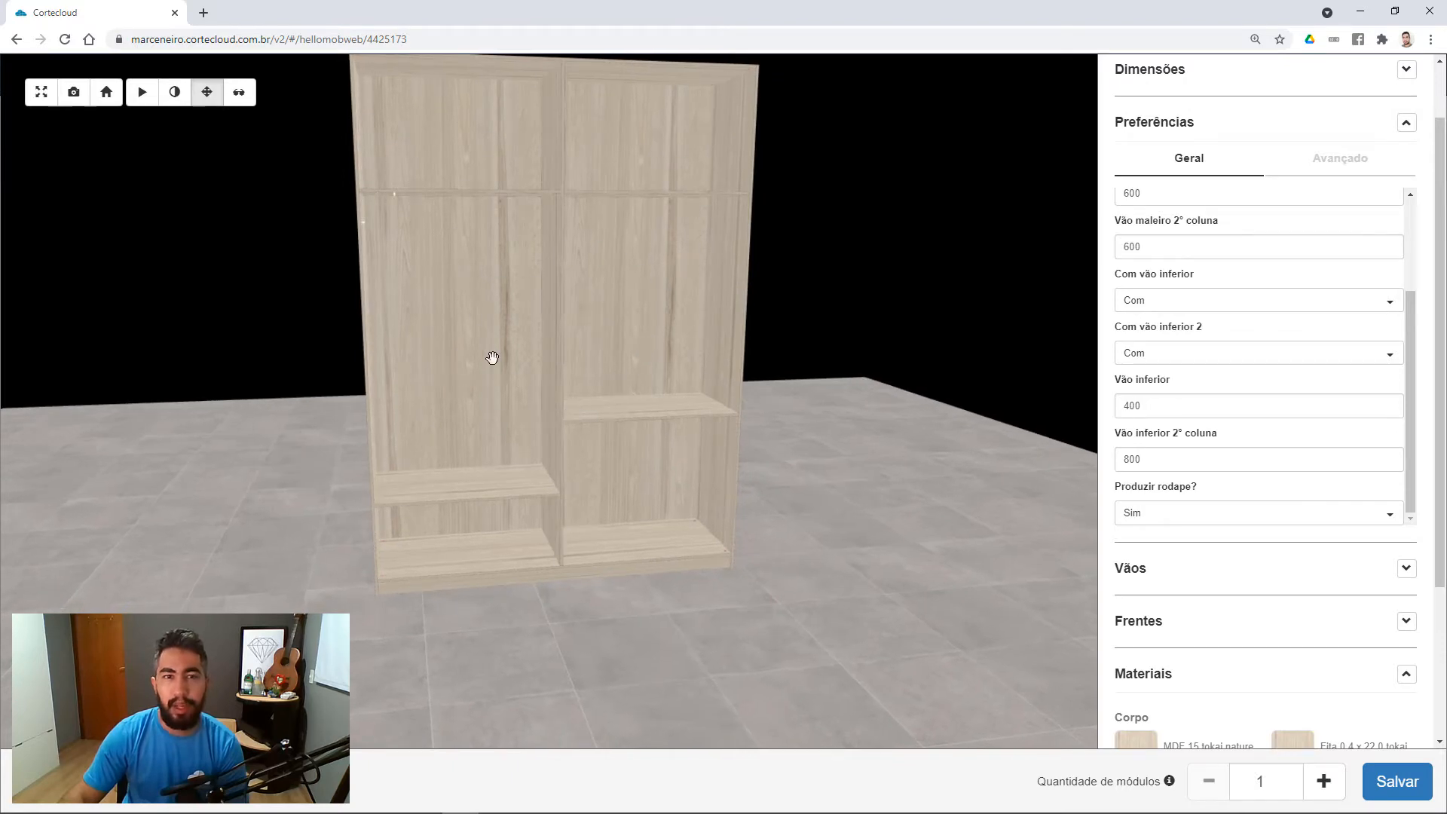
{"action": "scroll", "coordinate": [1184, 325], "scroll_direction": "up", "scroll_amount": 2}
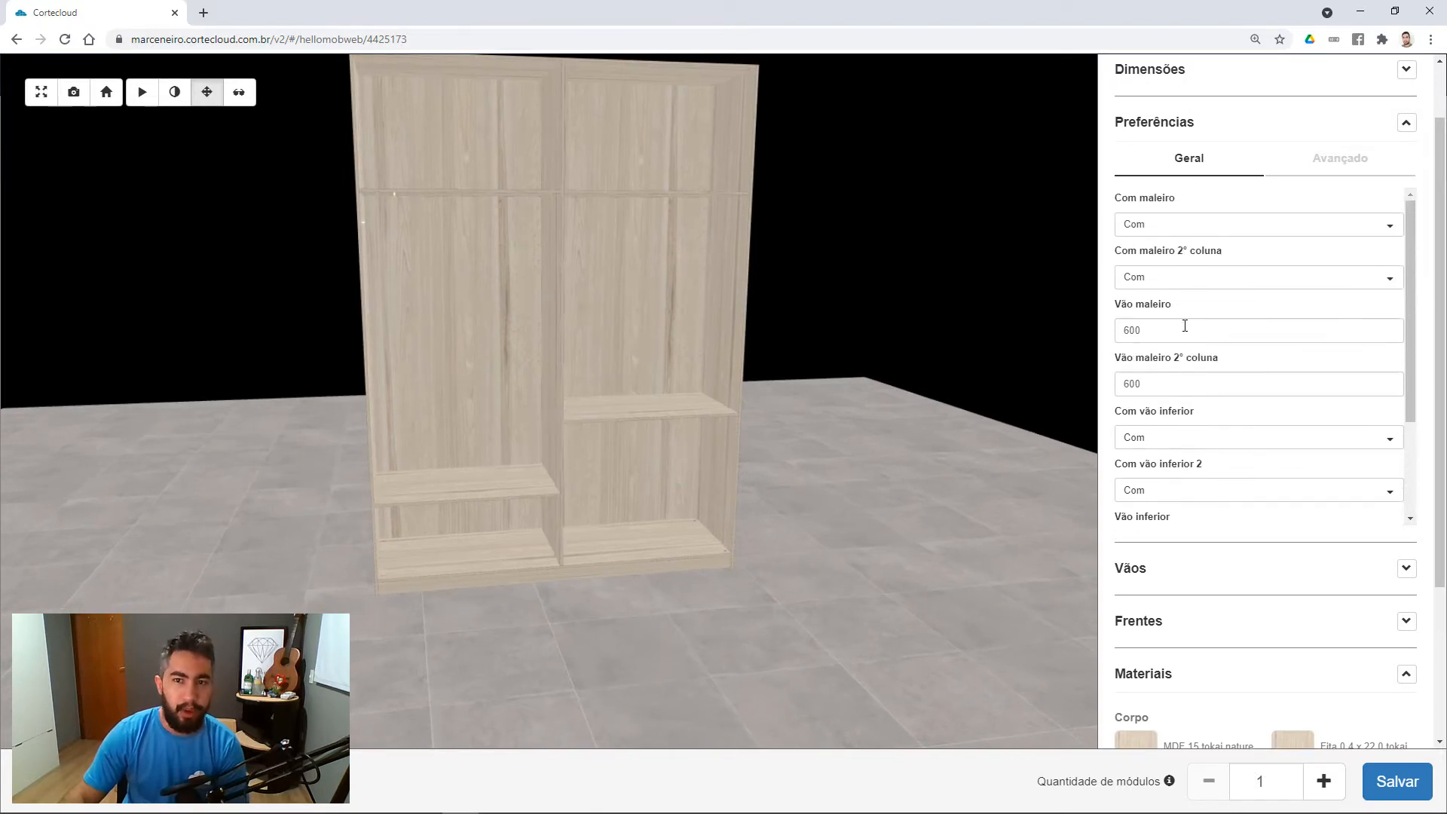
{"action": "scroll", "coordinate": [1175, 332], "scroll_direction": "up", "scroll_amount": 1}
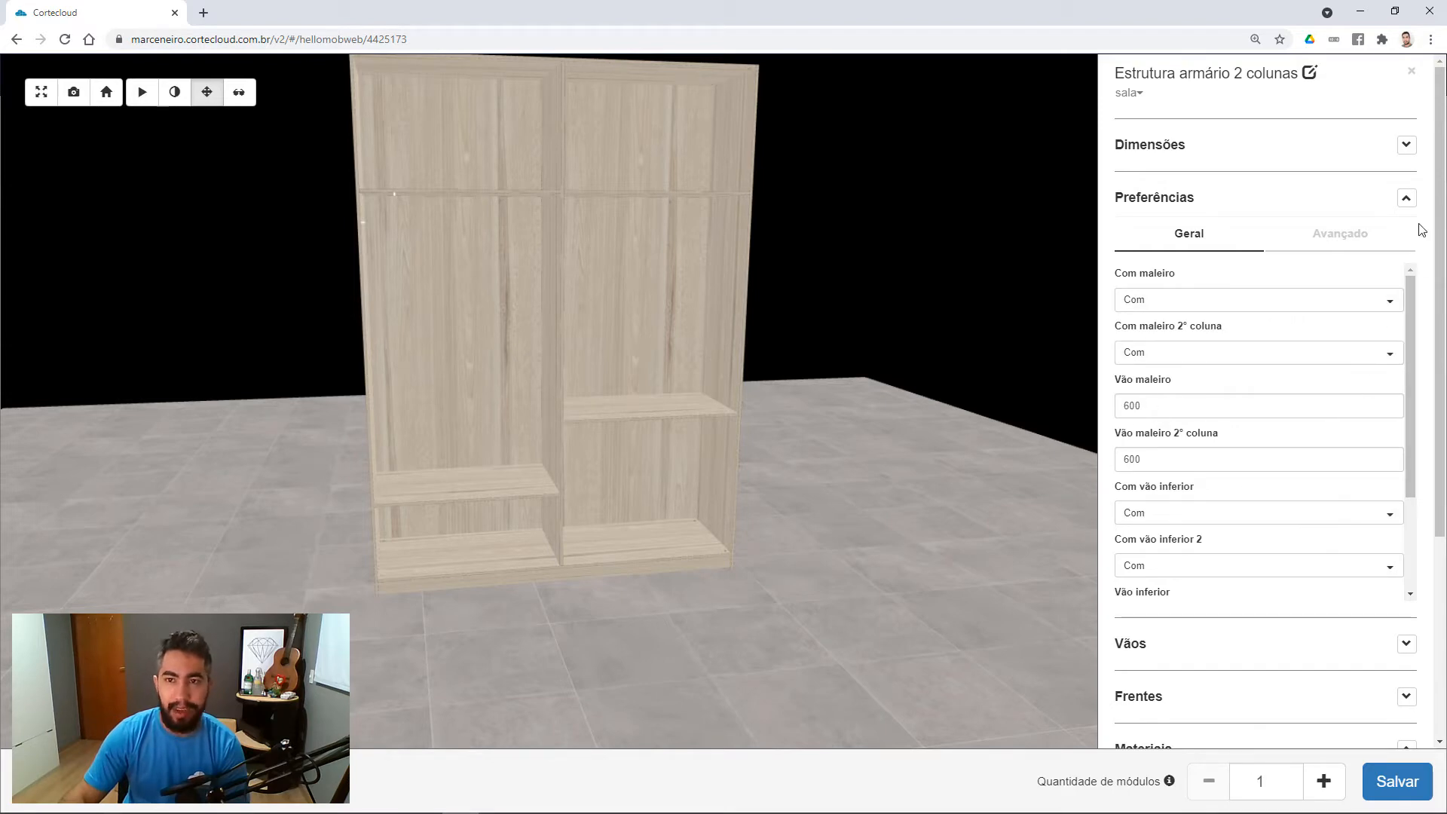
{"action": "left_click", "coordinate": [1405, 200]}
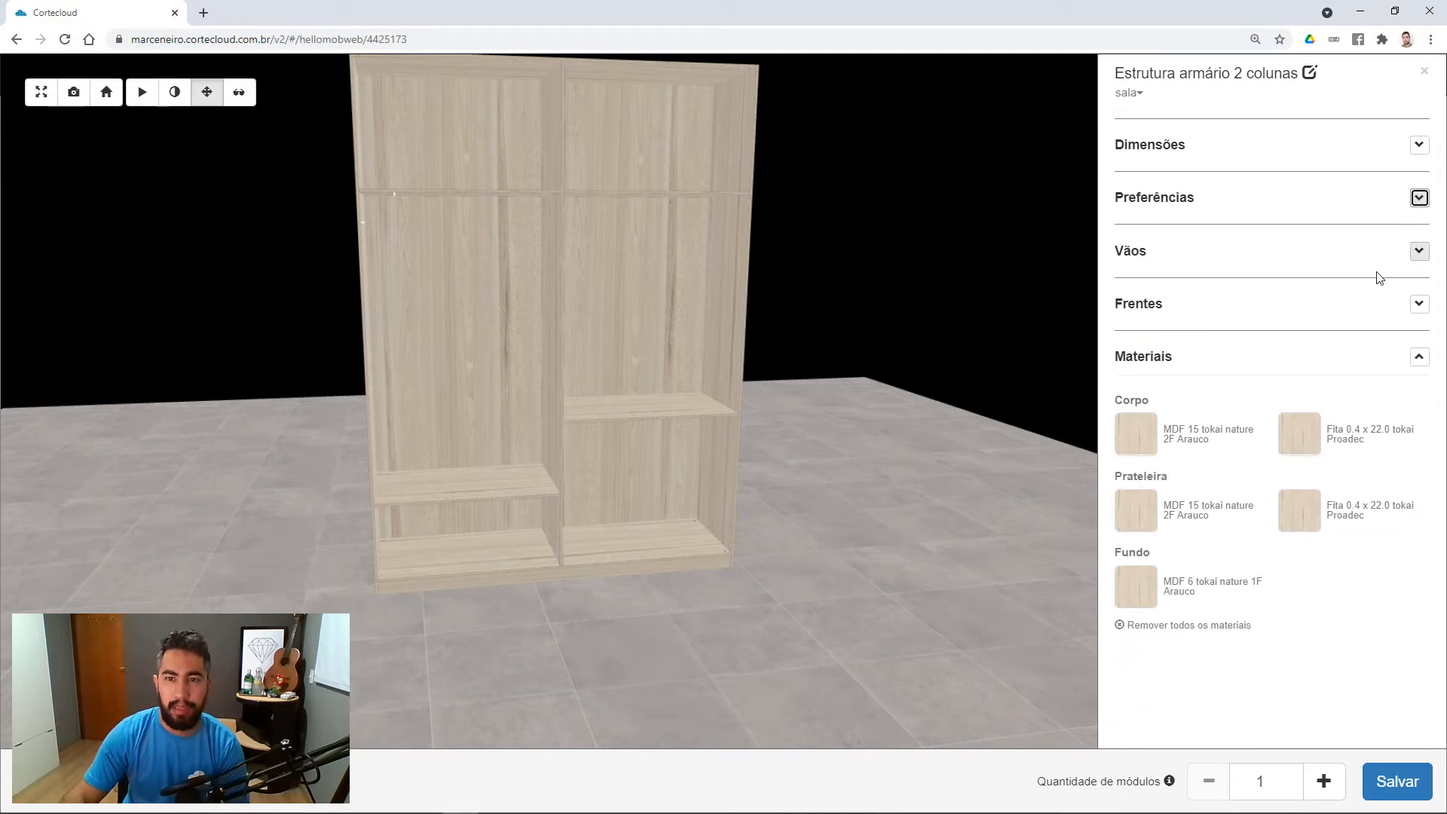
{"action": "left_click", "coordinate": [1417, 252]}
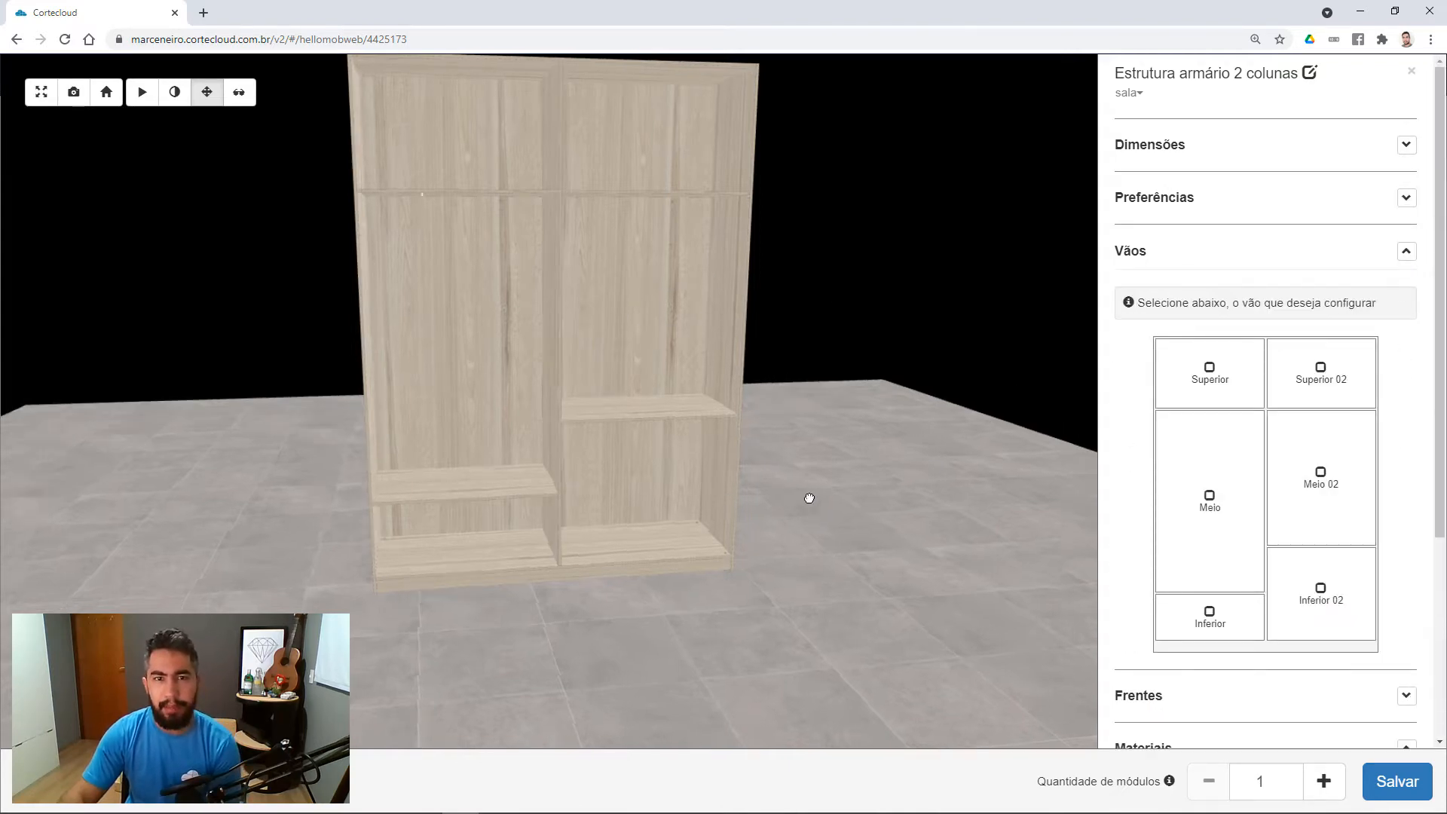
{"action": "left_click_drag", "start_coordinate": [807, 497], "coordinate": [904, 416]}
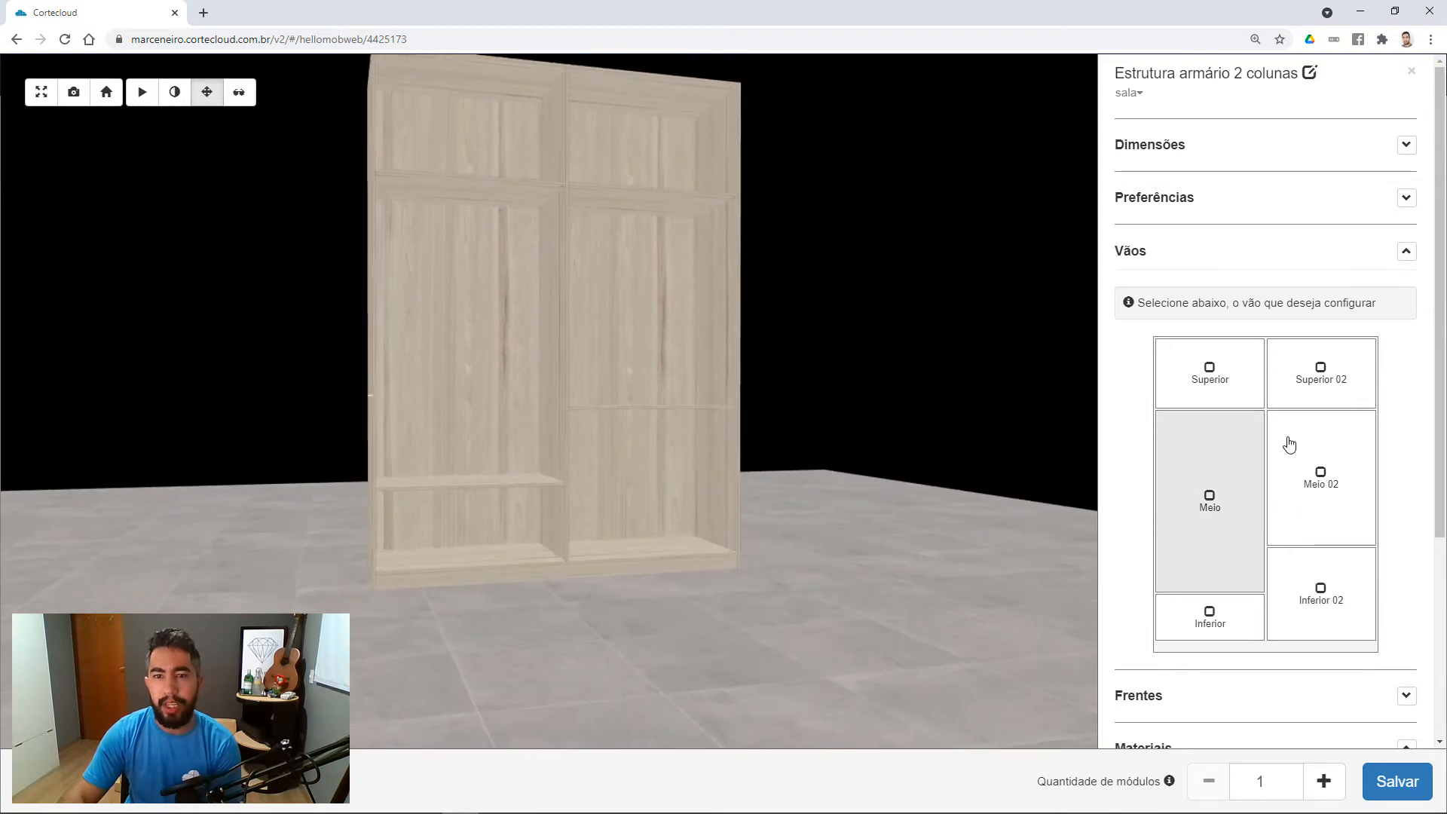
{"action": "left_click_drag", "start_coordinate": [507, 236], "coordinate": [696, 367]}
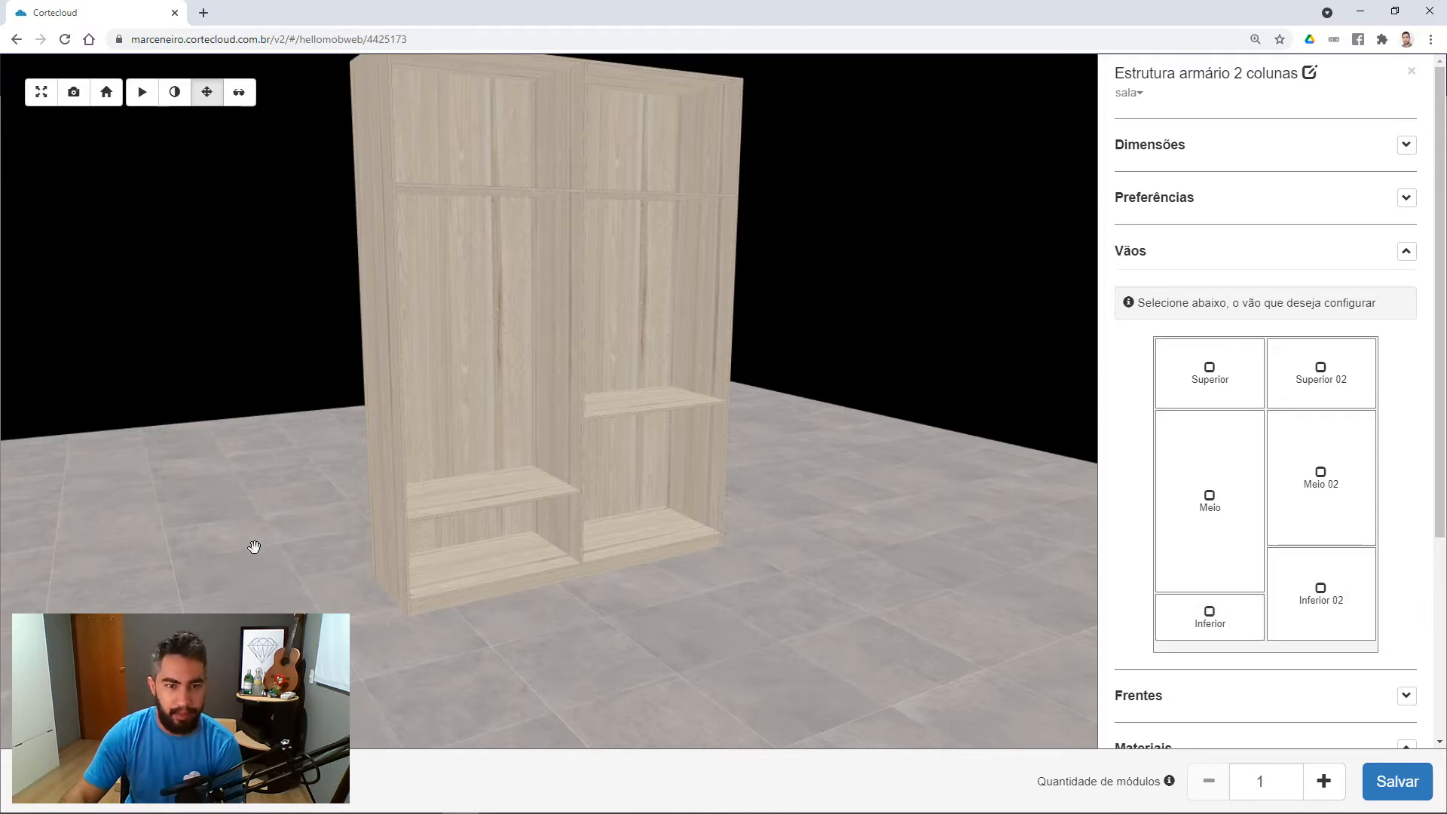
{"action": "left_click", "coordinate": [1244, 626]}
{"action": "scroll", "coordinate": [1228, 512], "scroll_direction": "down", "scroll_amount": 1}
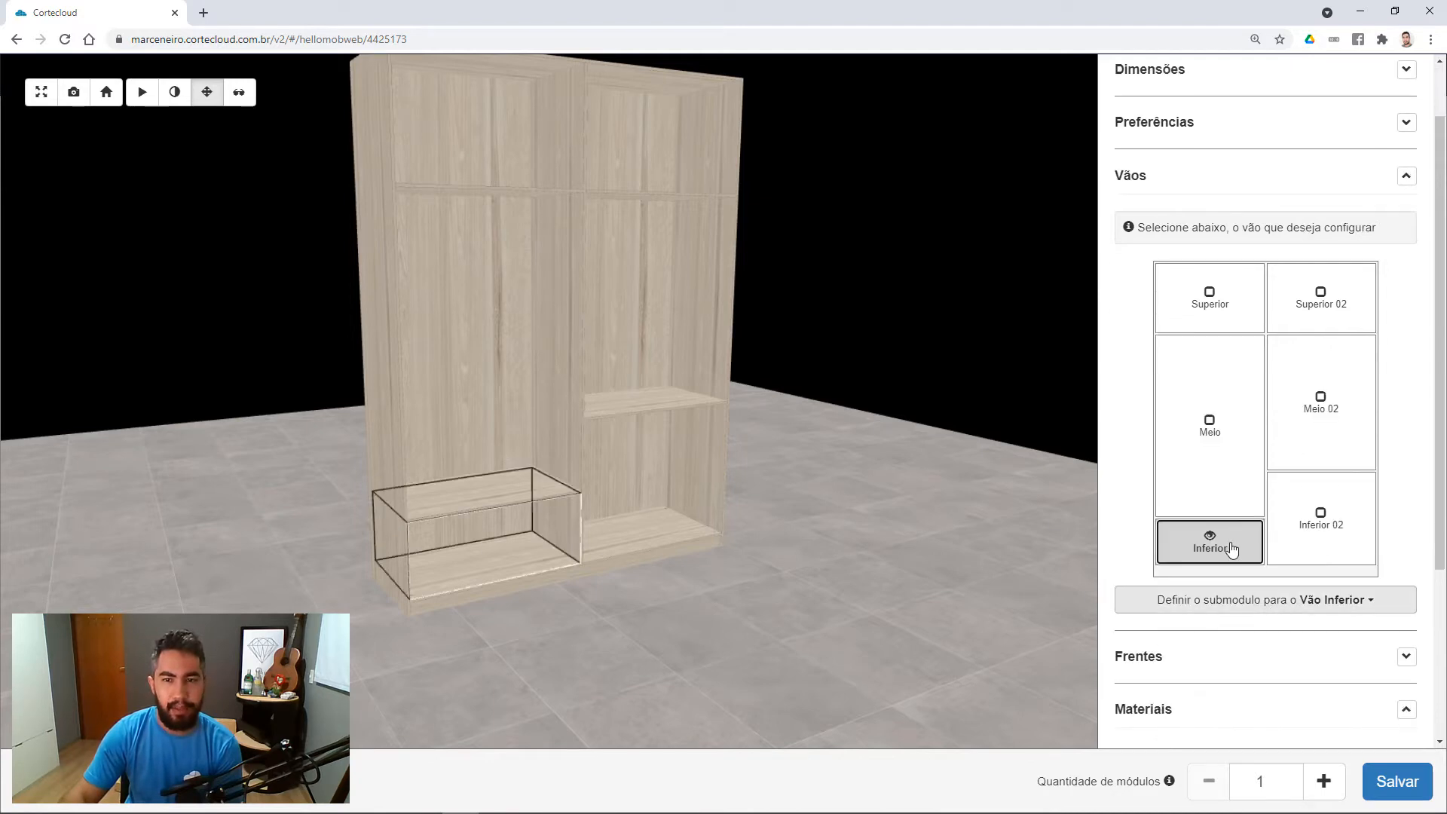
Review the submodules available for the Vão Inferior and examine that compartment in the 3D model.
{"action": "left_click", "coordinate": [1282, 602]}
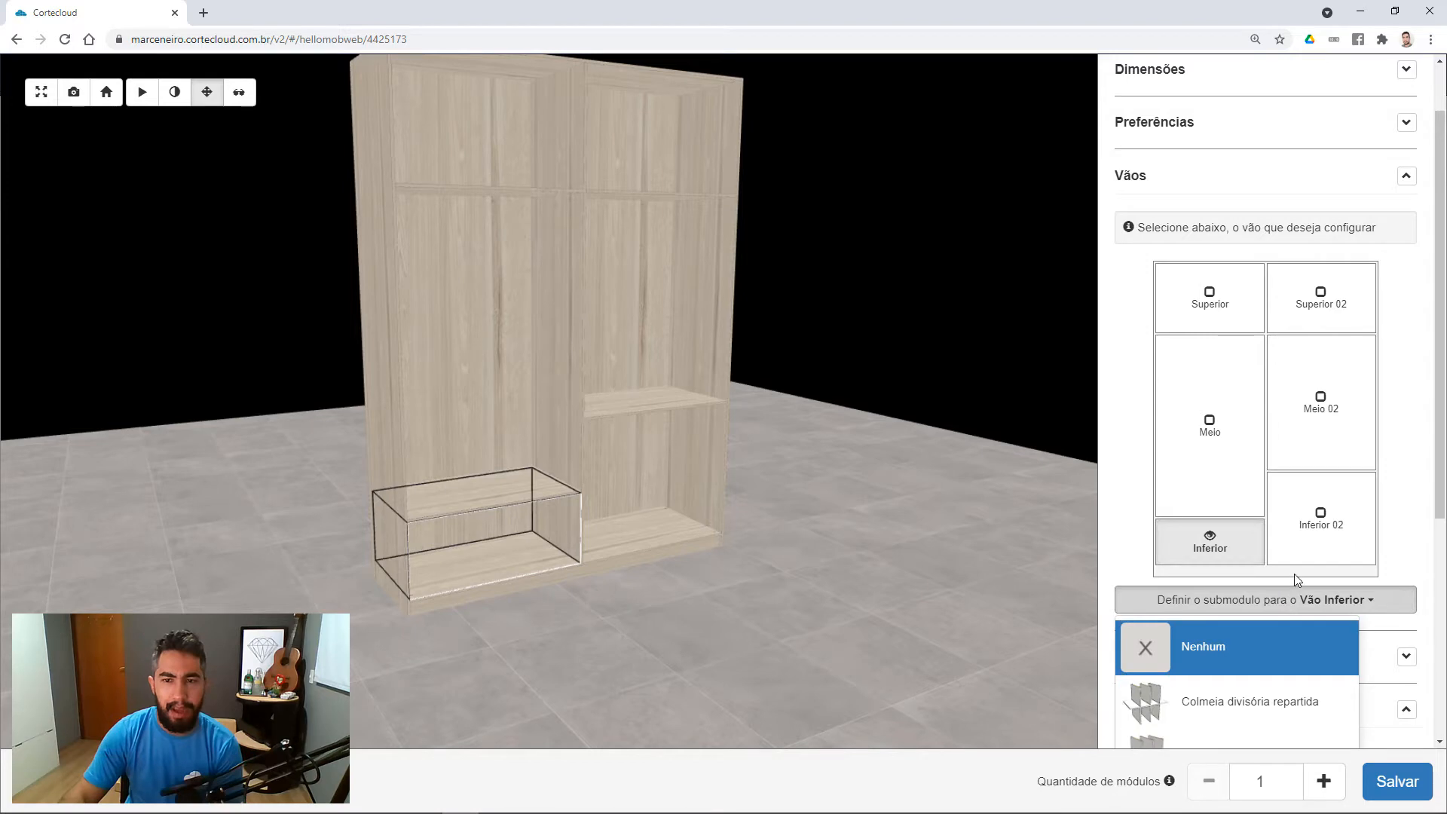
{"action": "scroll", "coordinate": [1294, 572], "scroll_direction": "down", "scroll_amount": 4}
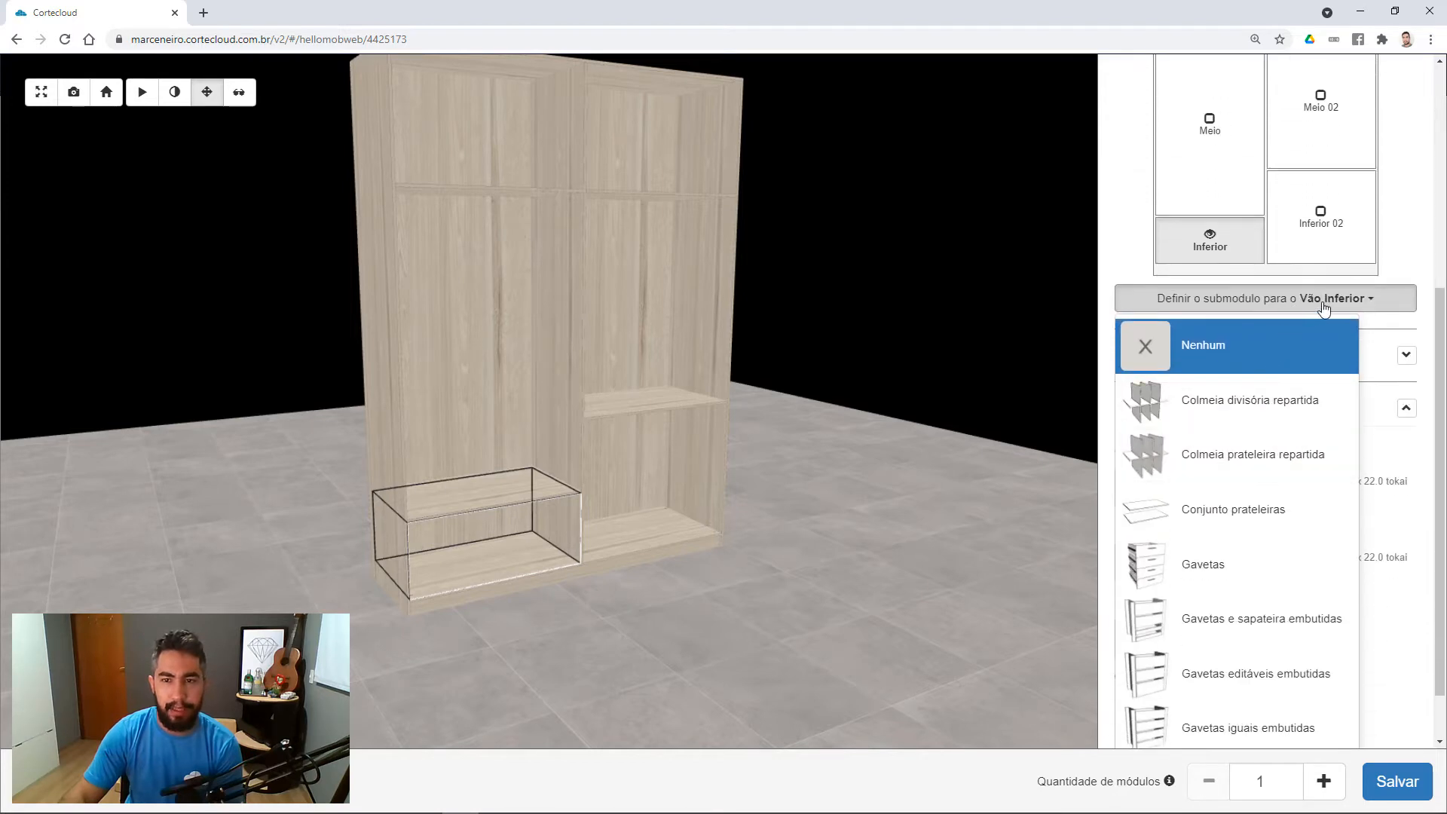
{"action": "left_click", "coordinate": [1324, 307]}
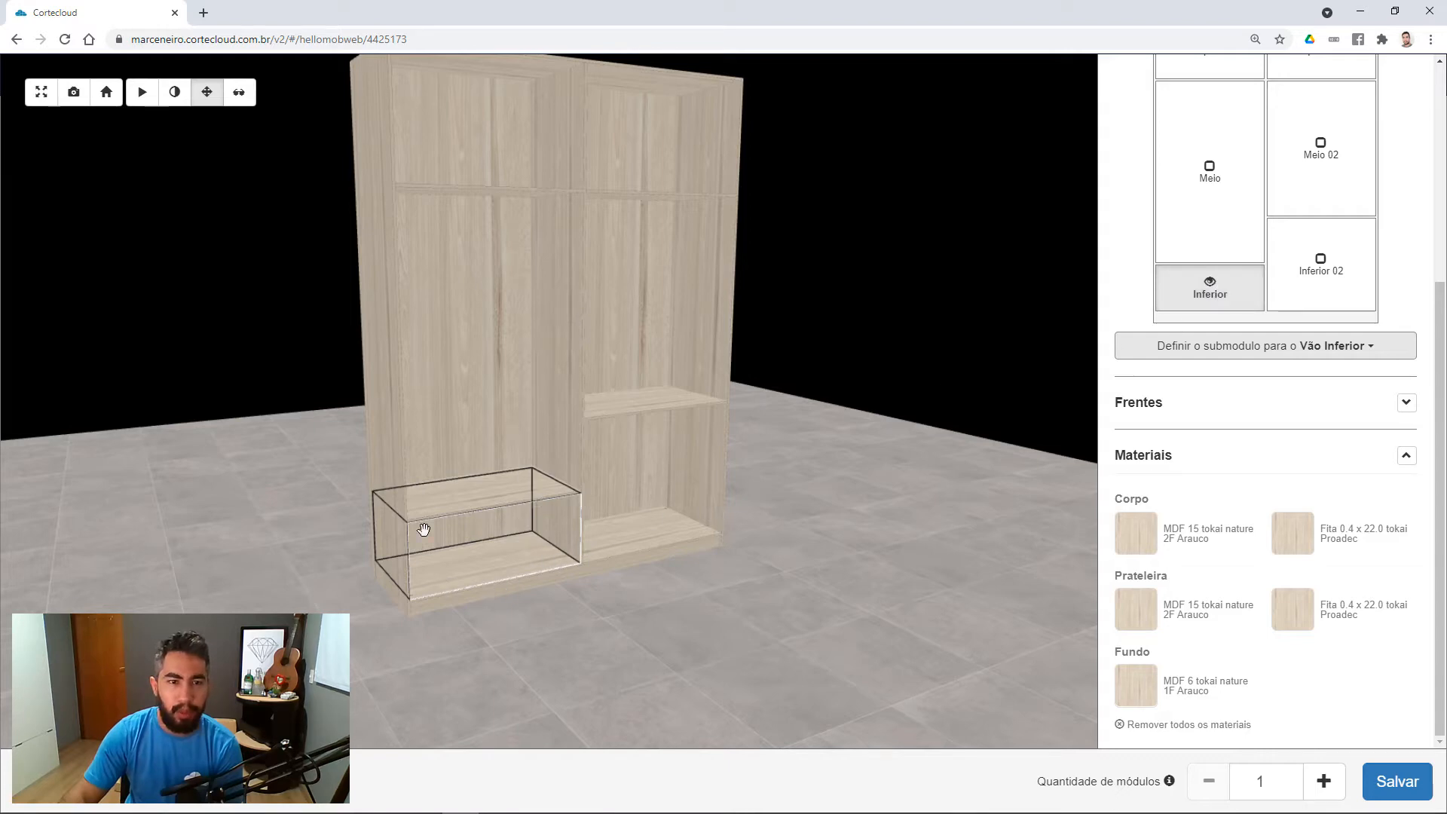
{"action": "left_click_drag", "start_coordinate": [558, 549], "coordinate": [754, 529]}
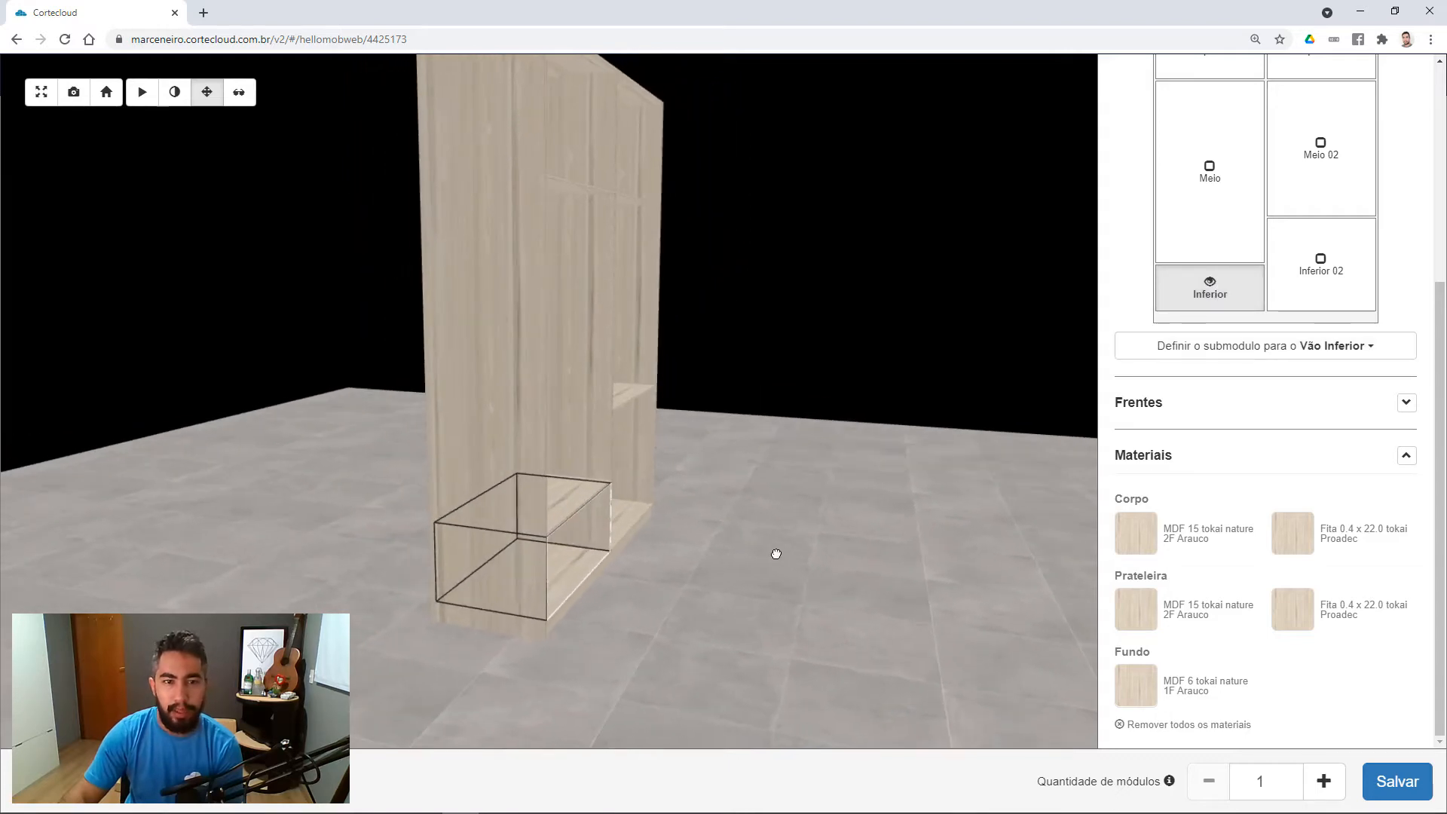
Assign the Gavetas submodule to the Vão Inferior compartment.
{"action": "left_click", "coordinate": [1265, 345]}
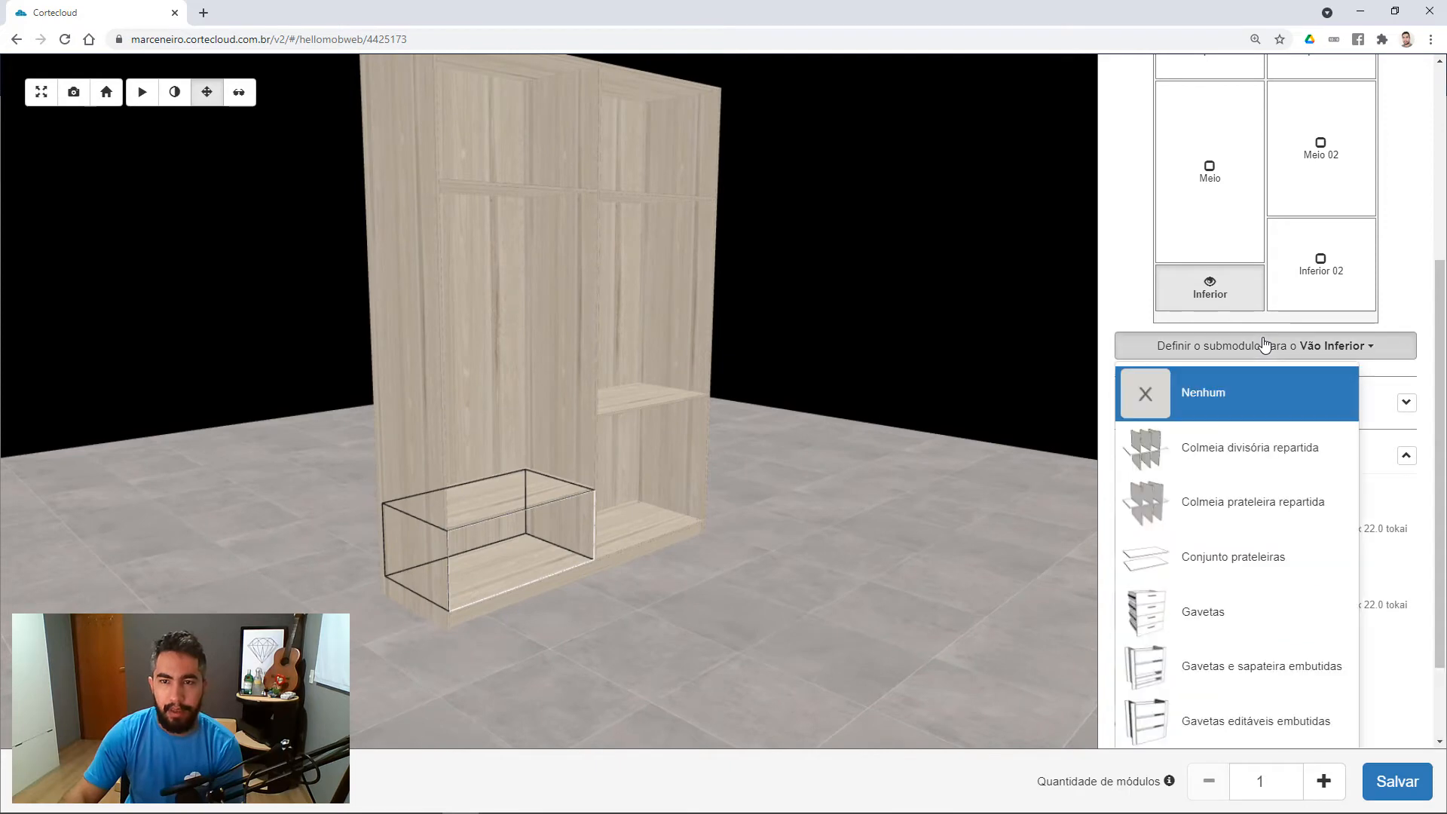
{"action": "left_click", "coordinate": [1155, 622]}
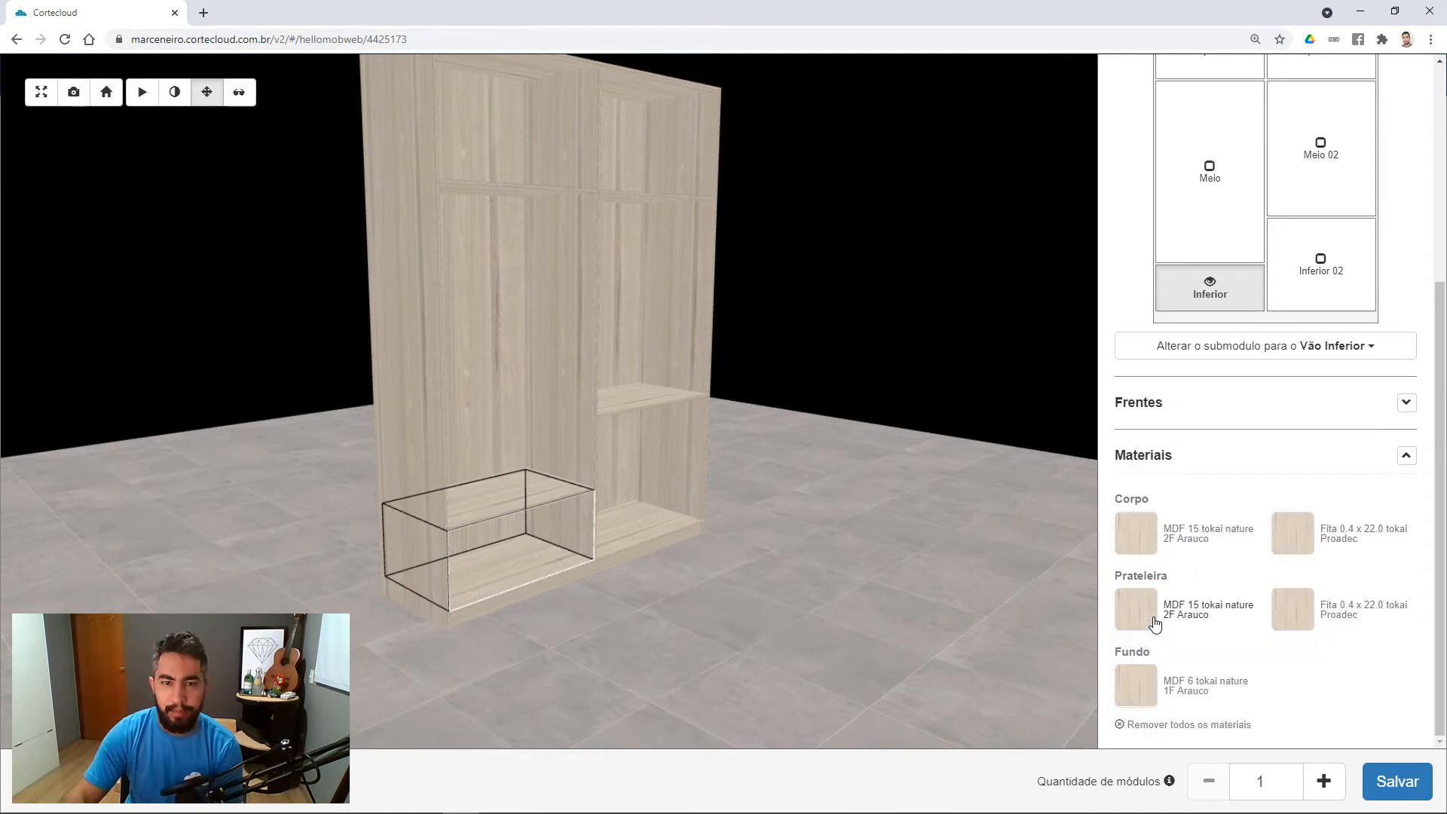
{"action": "left_click", "coordinate": [576, 551]}
{"action": "left_click_drag", "start_coordinate": [524, 577], "coordinate": [485, 549]}
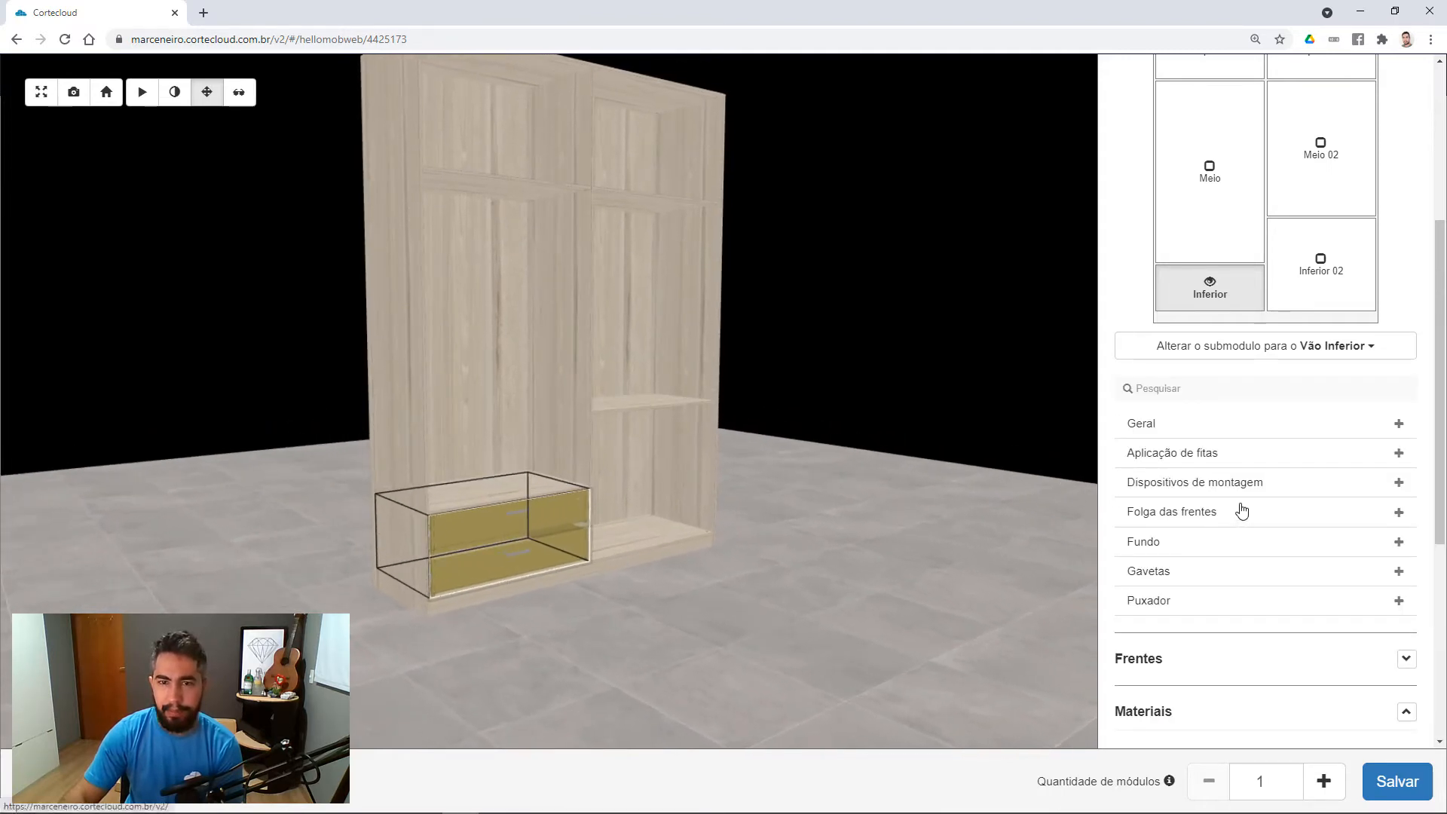
In the Inferior submodule's Geral preferences, set Número de Gavetas to 1.
{"action": "scroll", "coordinate": [1243, 490], "scroll_direction": "up", "scroll_amount": 2}
{"action": "scroll", "coordinate": [1252, 450], "scroll_direction": "up", "scroll_amount": 2}
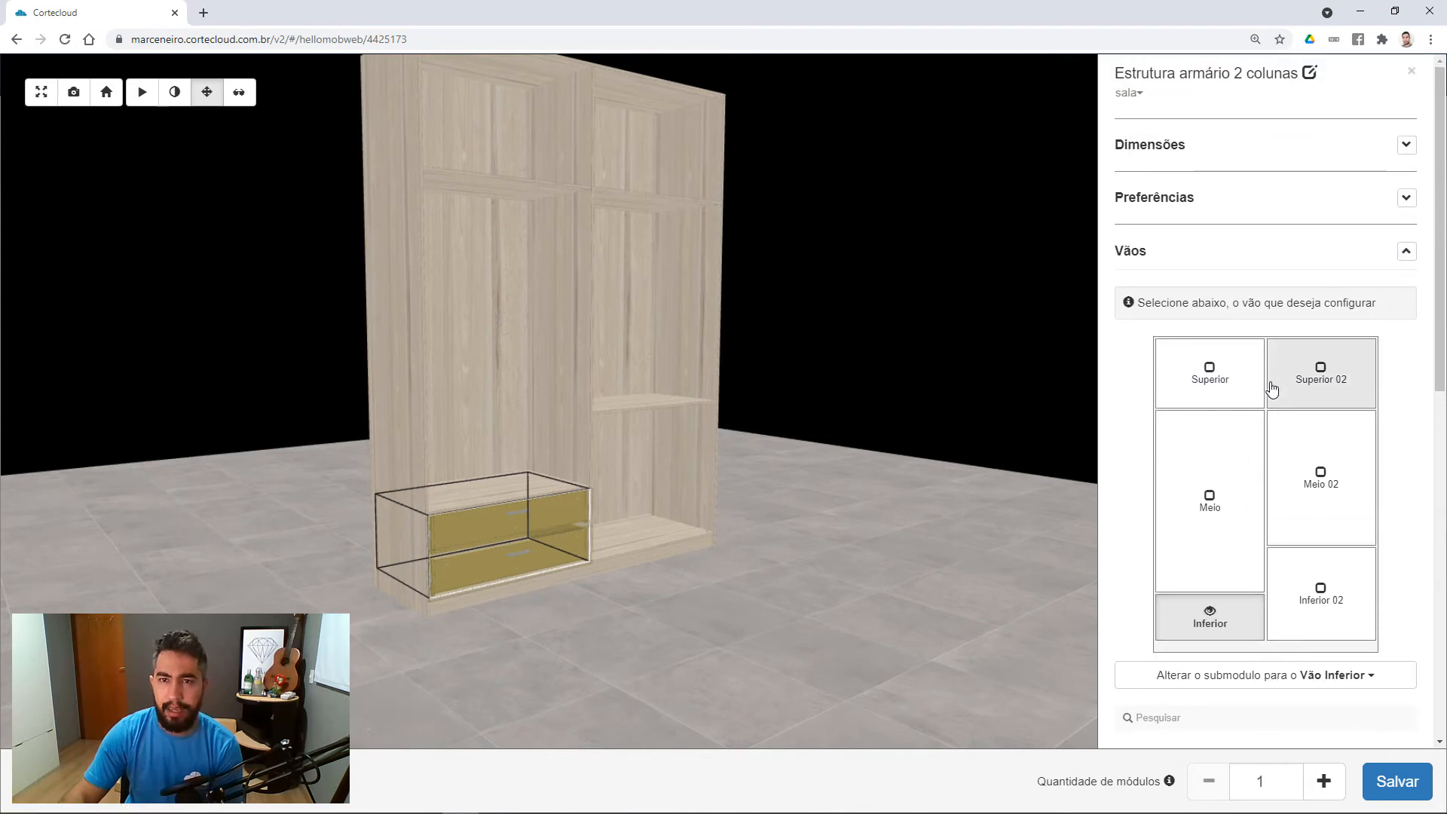
{"action": "scroll", "coordinate": [1273, 558], "scroll_direction": "down", "scroll_amount": 3}
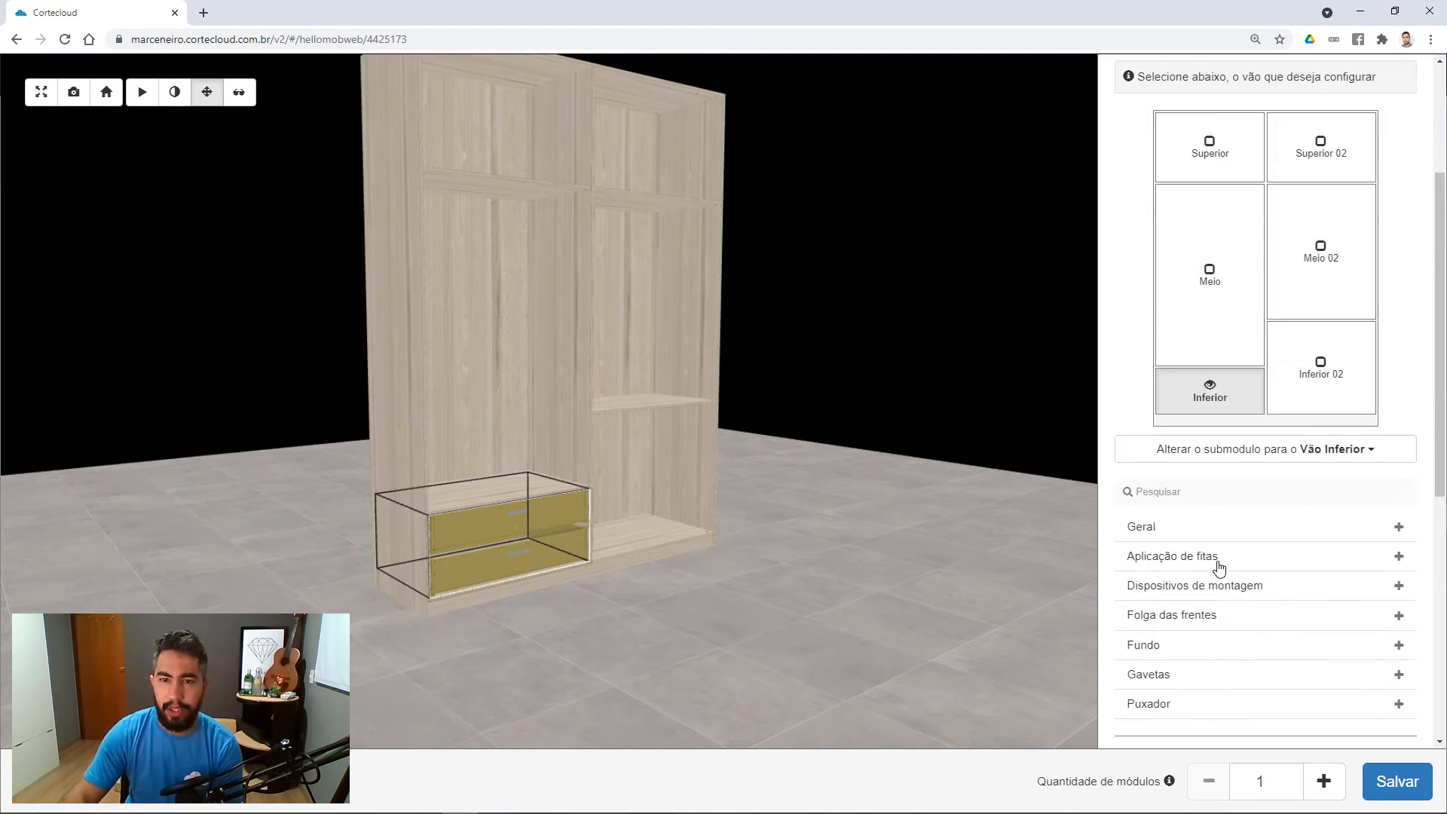
{"action": "left_click", "coordinate": [1221, 527]}
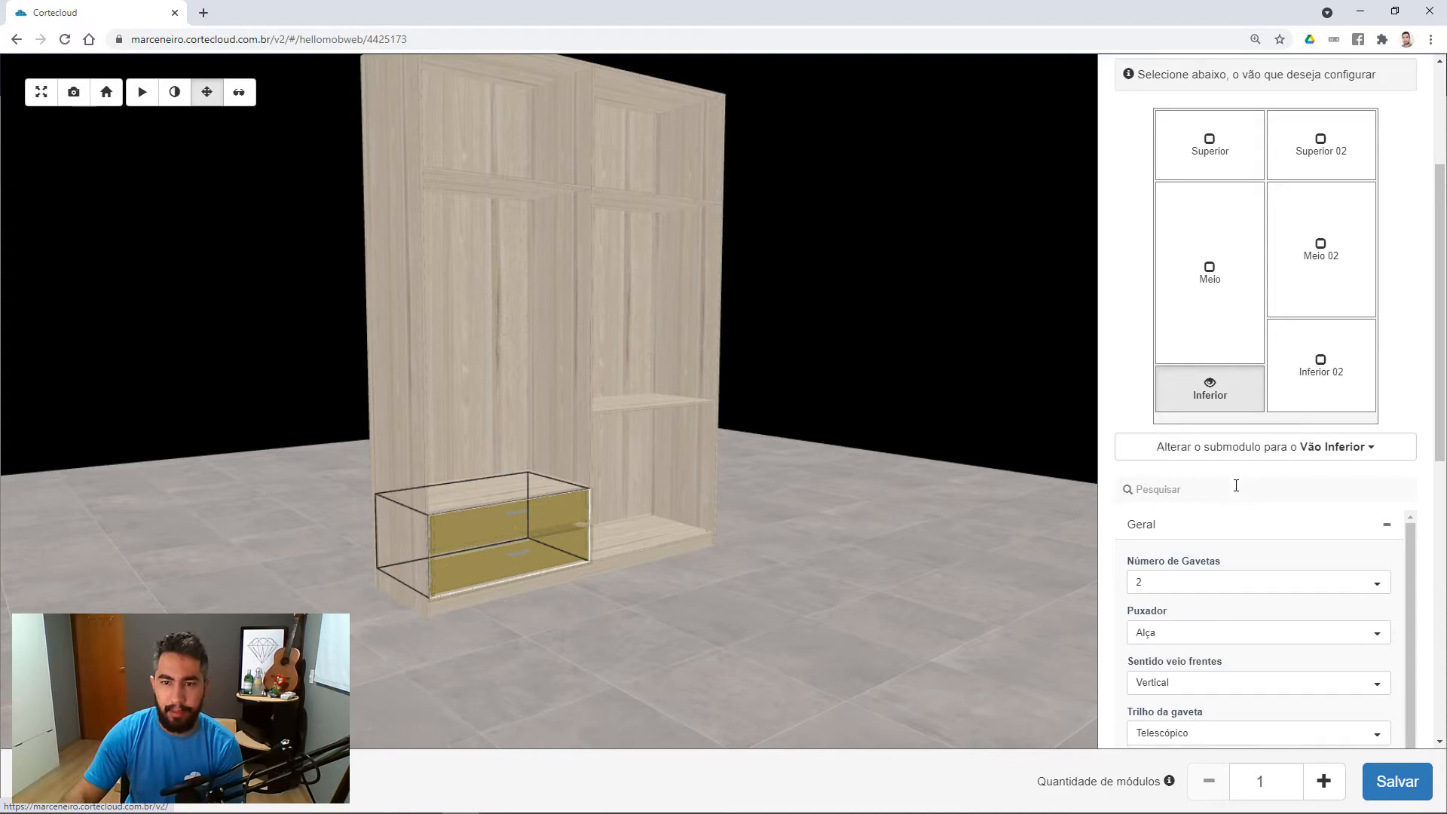
{"action": "scroll", "coordinate": [1236, 485], "scroll_direction": "down", "scroll_amount": 2}
{"action": "left_click", "coordinate": [1195, 437]}
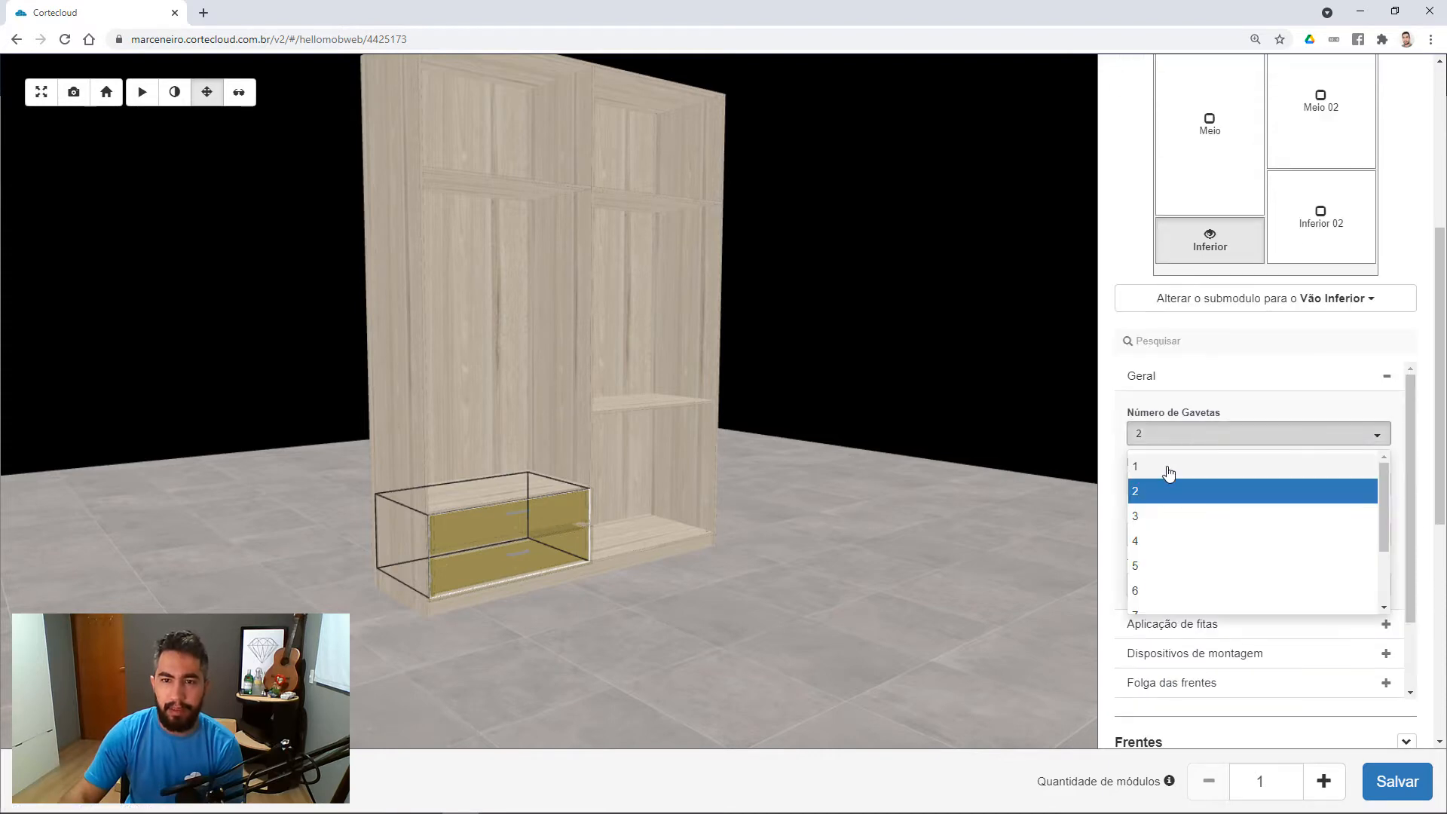
{"action": "left_click", "coordinate": [1168, 467]}
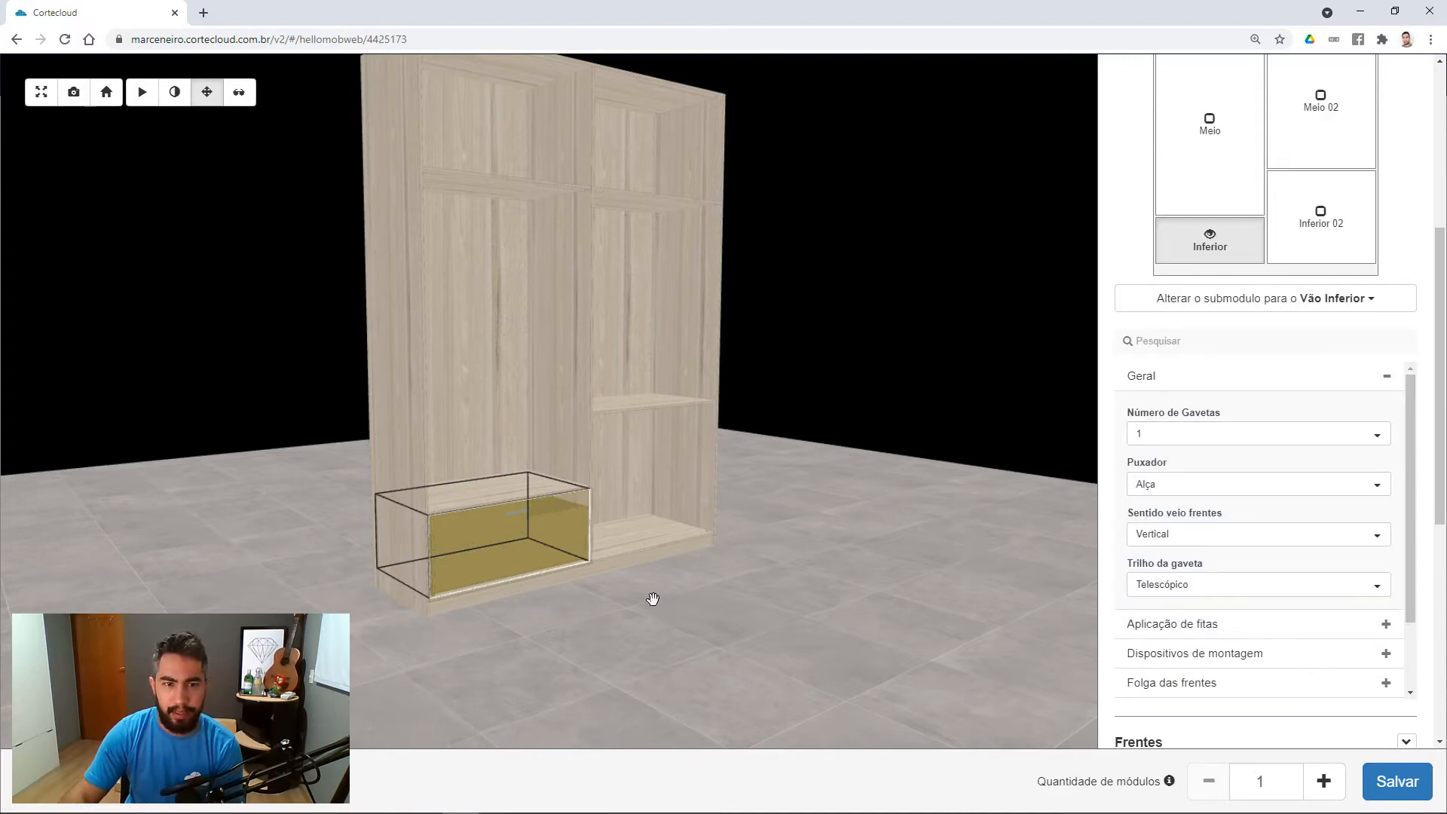
Examine the single drawer inside the Inferior compartment up close from several angles in the 3D model.
{"action": "left_click_drag", "start_coordinate": [653, 598], "coordinate": [640, 626]}
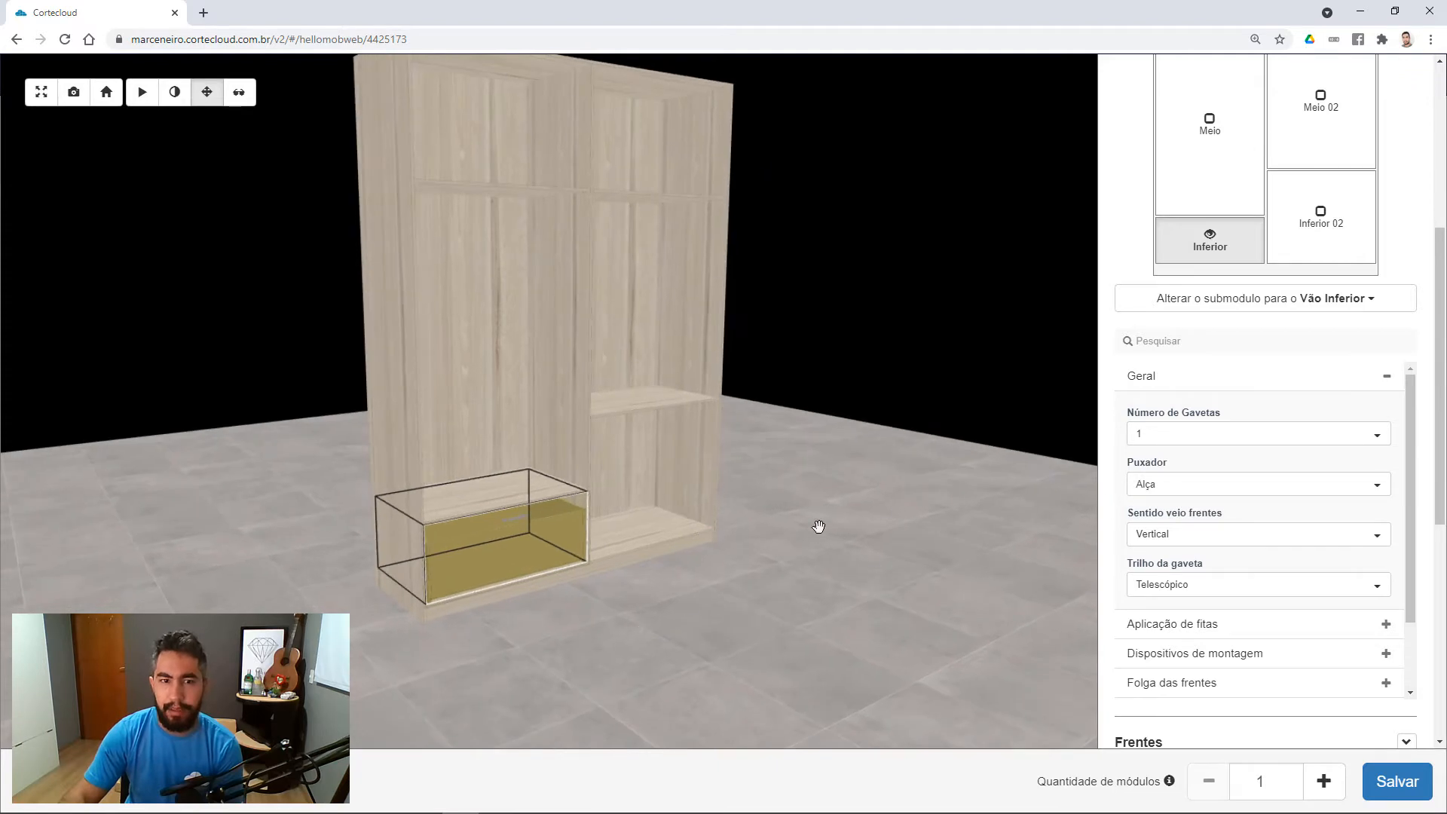
{"action": "left_click_drag", "start_coordinate": [818, 526], "coordinate": [579, 551]}
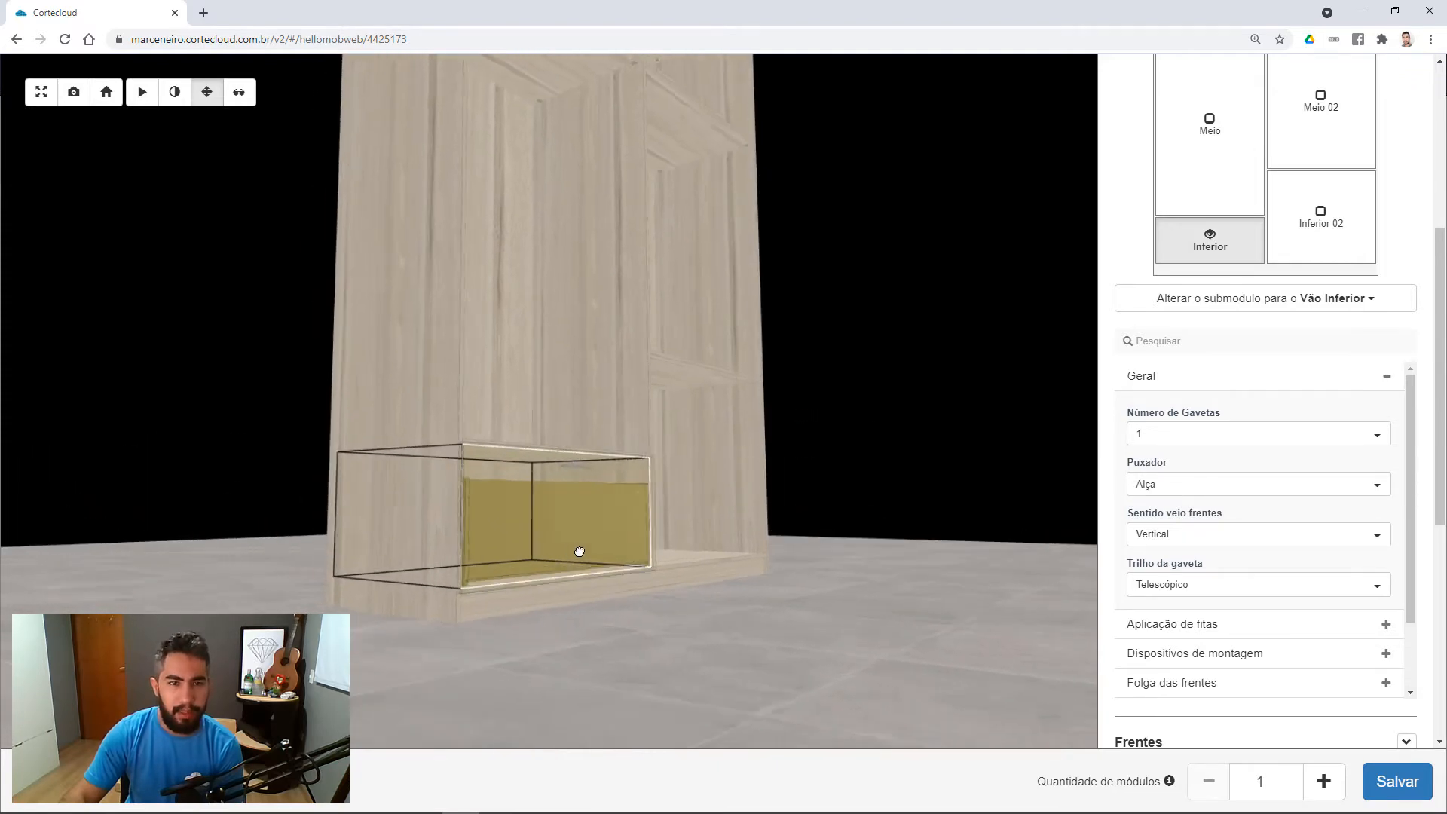
{"action": "scroll", "coordinate": [578, 551], "scroll_direction": "up", "scroll_amount": 5}
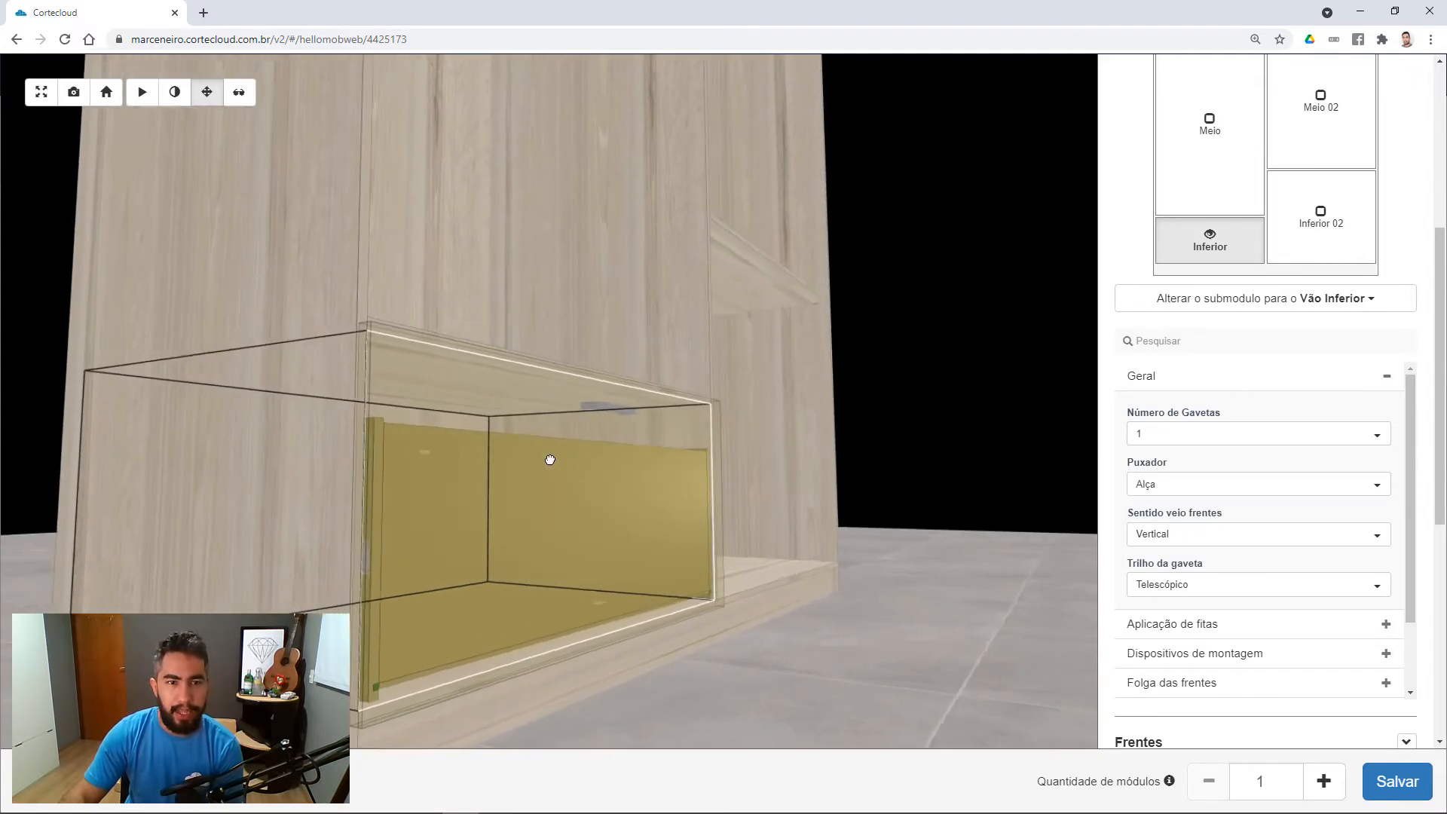
{"action": "left_click_drag", "start_coordinate": [550, 460], "coordinate": [637, 499]}
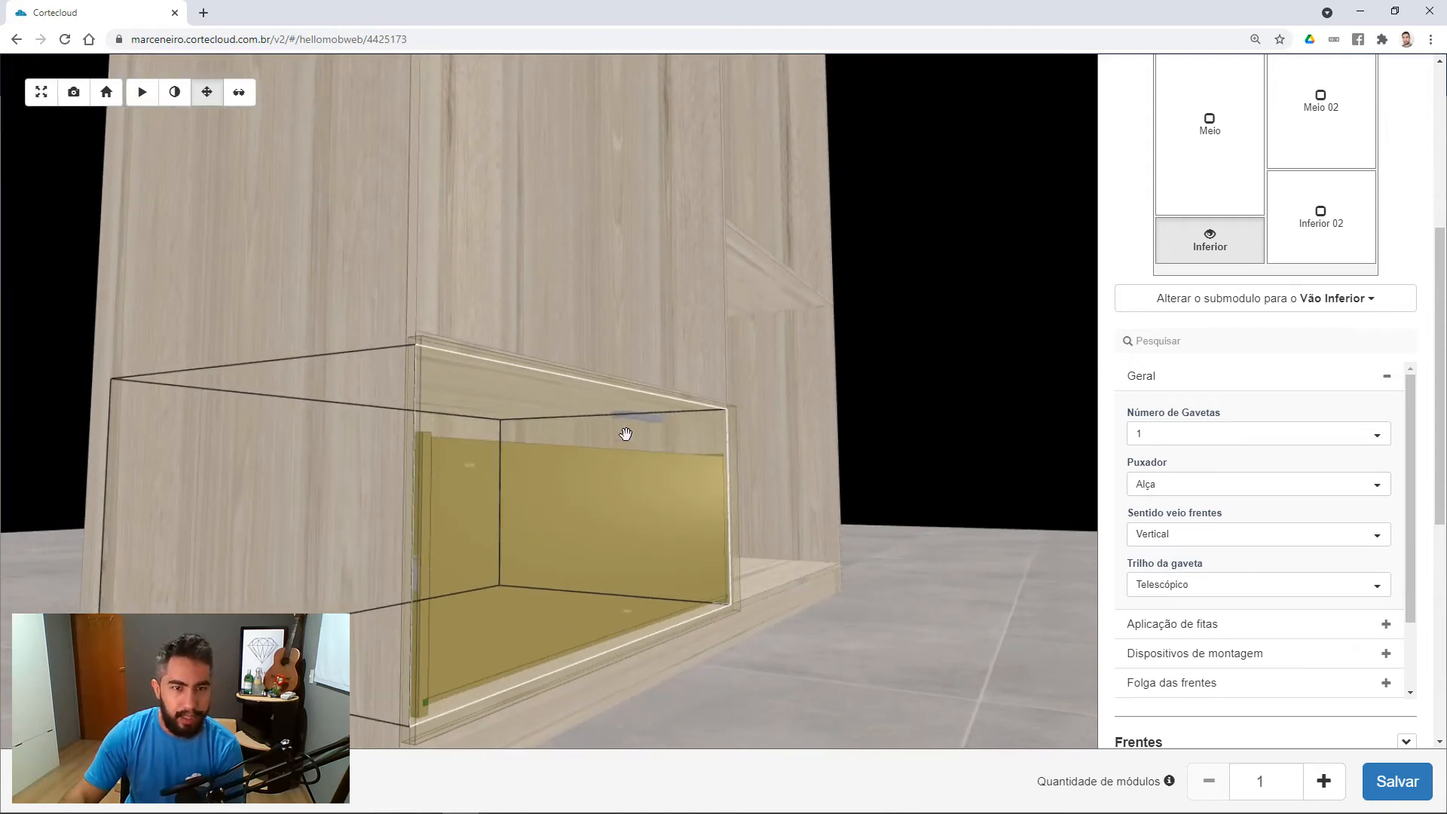
{"action": "left_click_drag", "start_coordinate": [543, 595], "coordinate": [552, 559]}
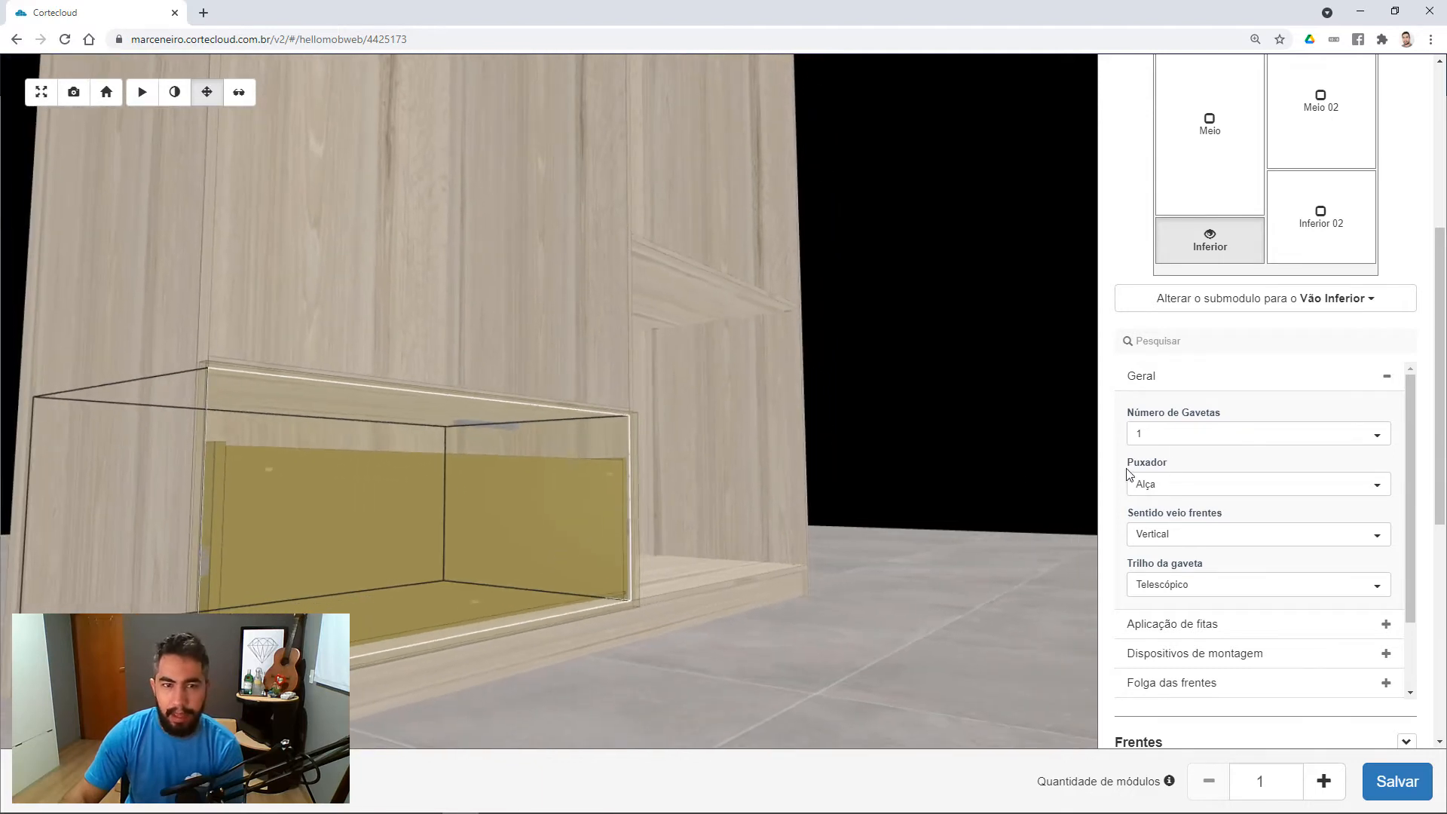
{"action": "left_click_drag", "start_coordinate": [468, 581], "coordinate": [363, 578]}
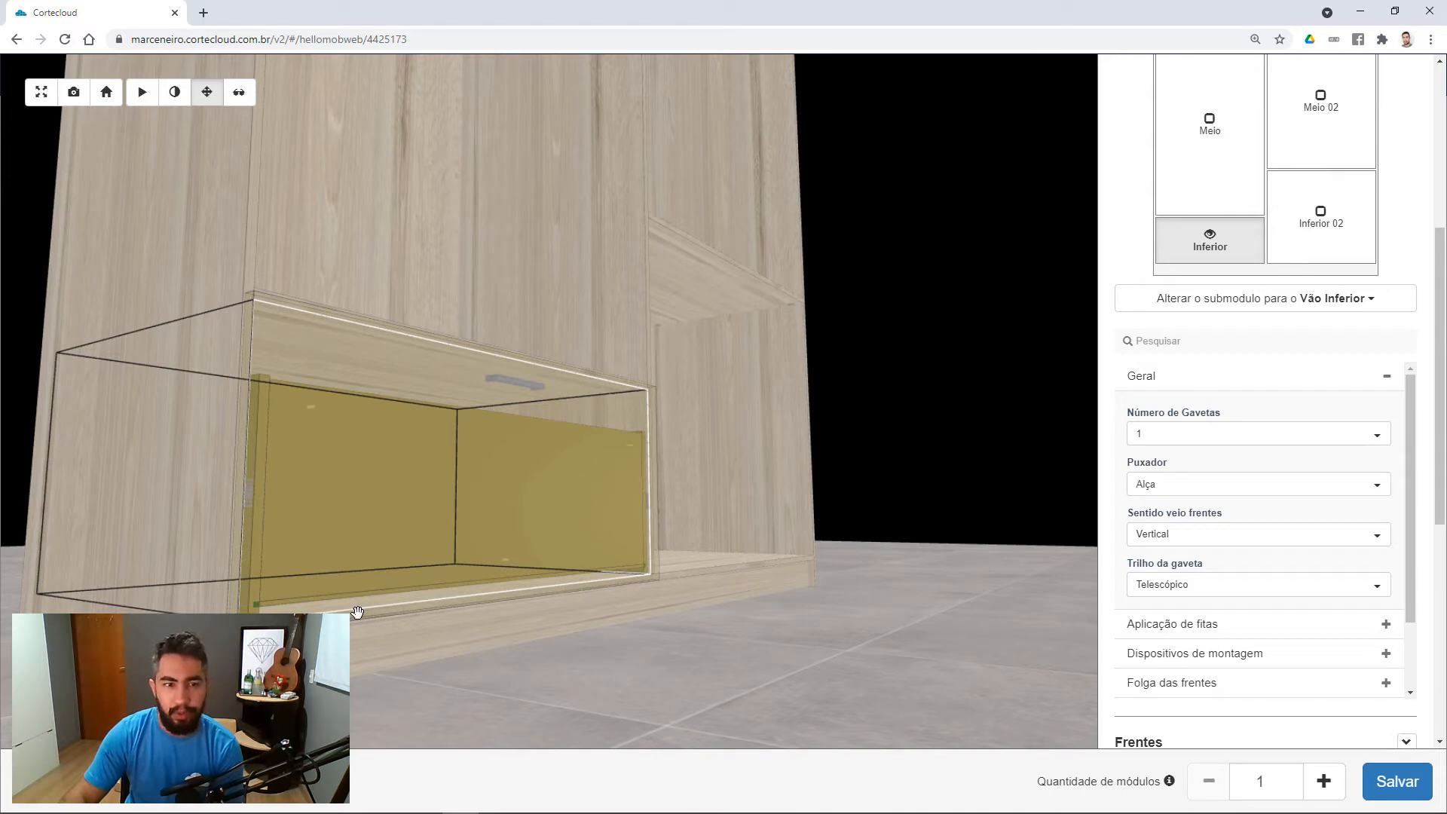
{"action": "left_click_drag", "start_coordinate": [357, 612], "coordinate": [777, 536]}
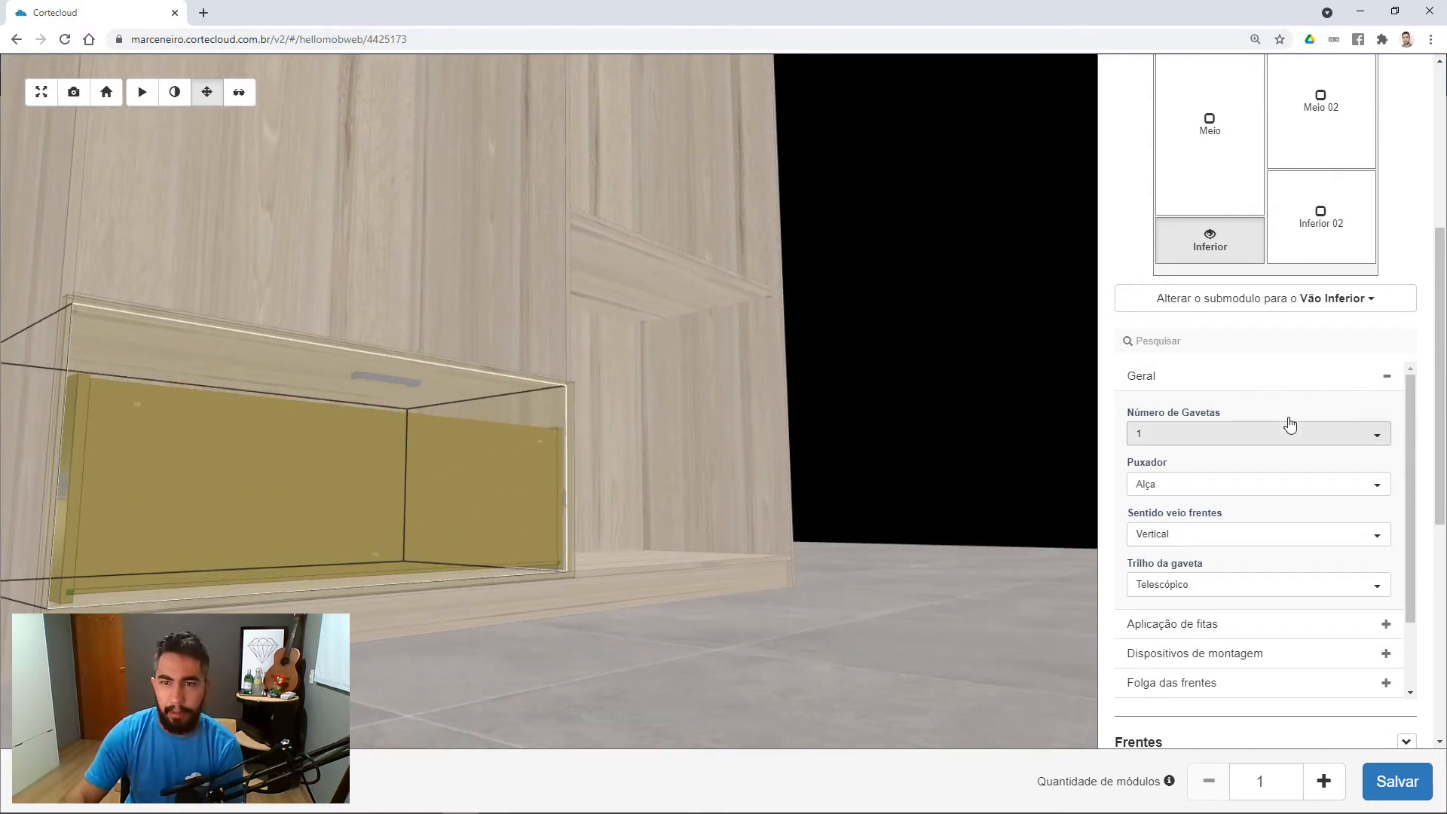
Collapse the Geral preferences and deselect the Inferior compartment to inspect the drawer's front in the 3D model.
{"action": "left_click", "coordinate": [1156, 381]}
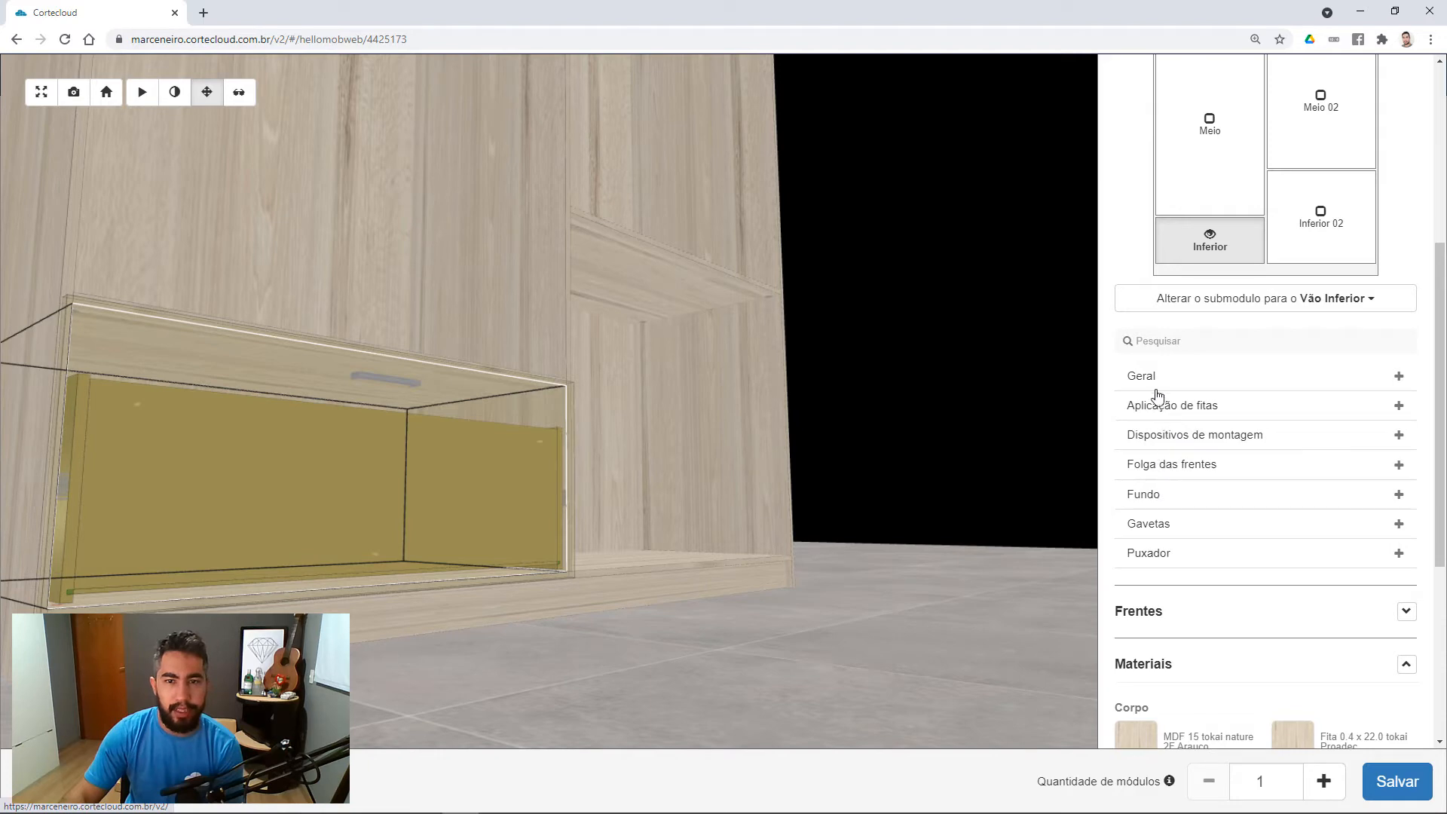
{"action": "scroll", "coordinate": [1240, 416], "scroll_direction": "up", "scroll_amount": 1}
{"action": "scroll", "coordinate": [1238, 413], "scroll_direction": "up", "scroll_amount": 1}
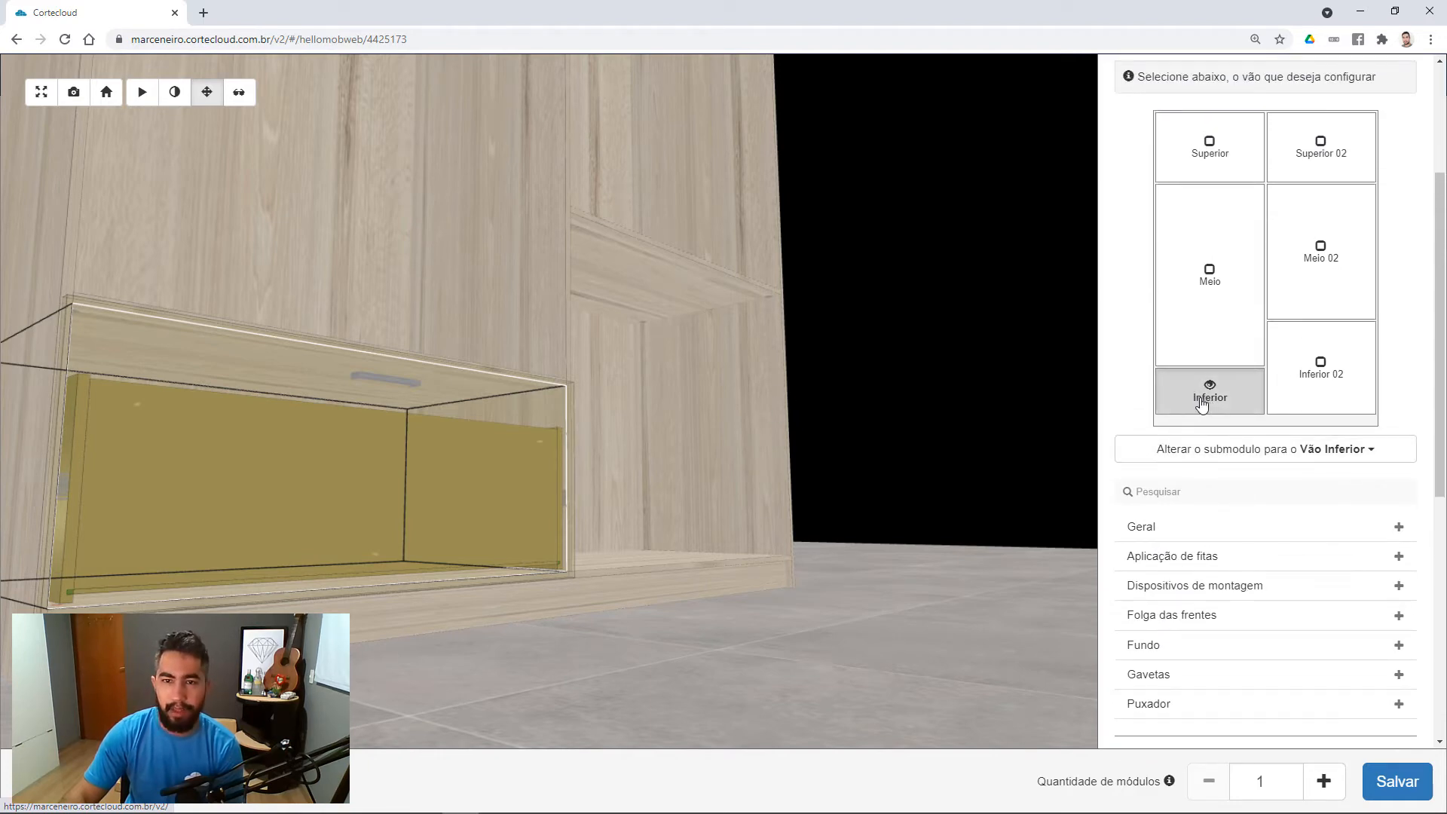
{"action": "left_click", "coordinate": [1200, 404]}
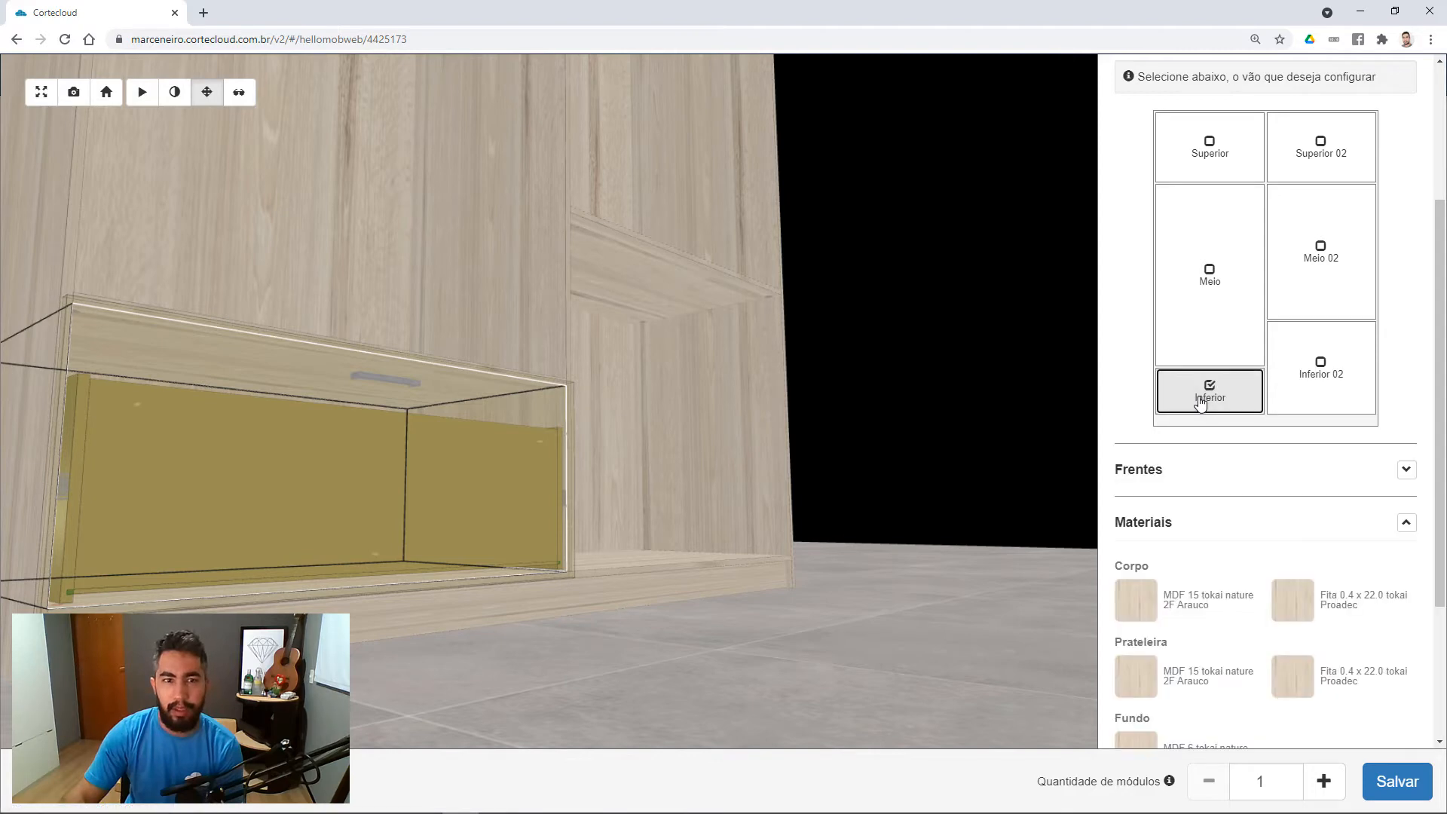
{"action": "left_click_drag", "start_coordinate": [613, 455], "coordinate": [843, 449]}
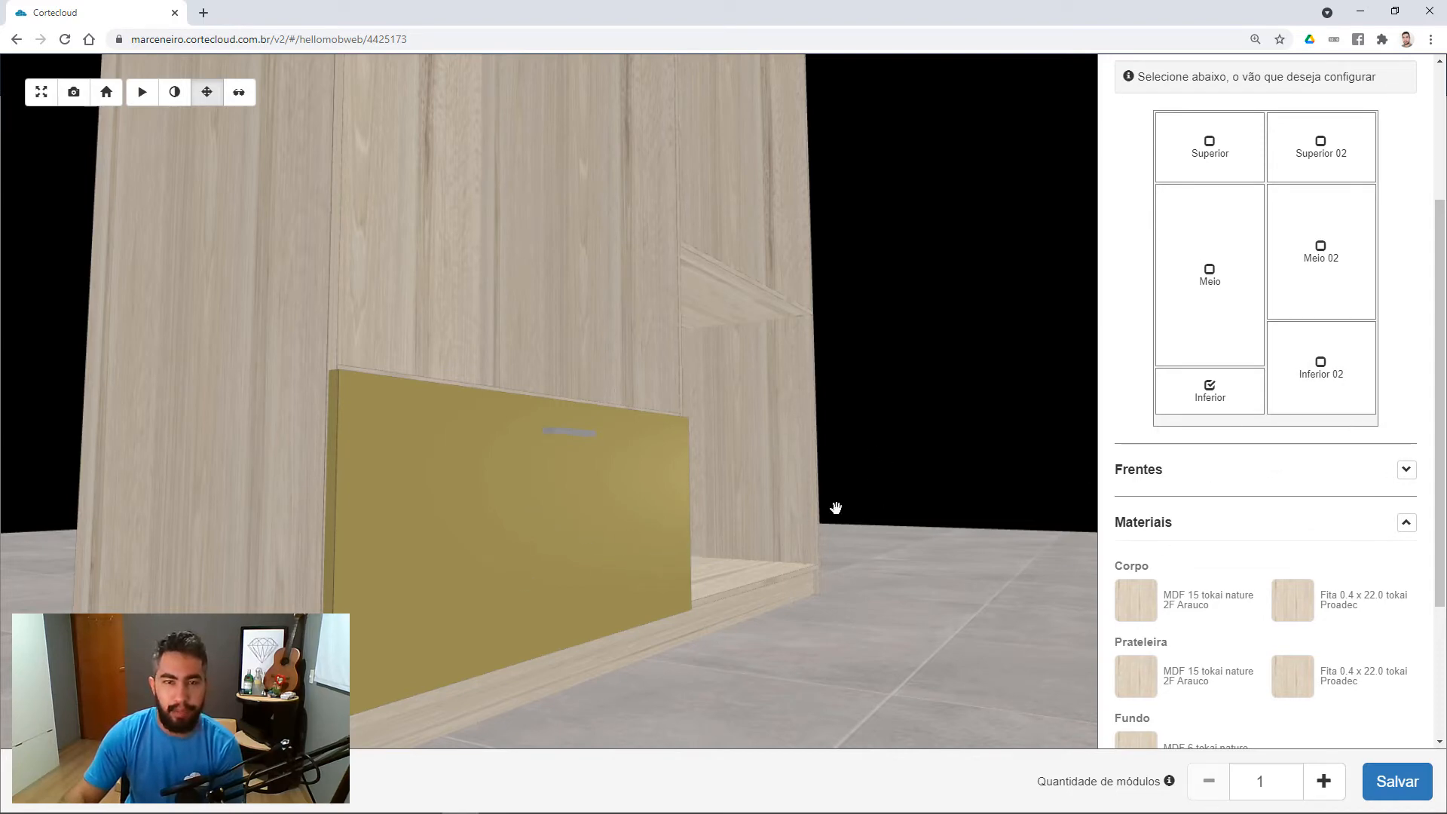
Reselect the Inferior compartment and set the drawer's Montagem do fundo da gaveta to Reforcado (Chapa gavetas).
{"action": "left_click", "coordinate": [1197, 401]}
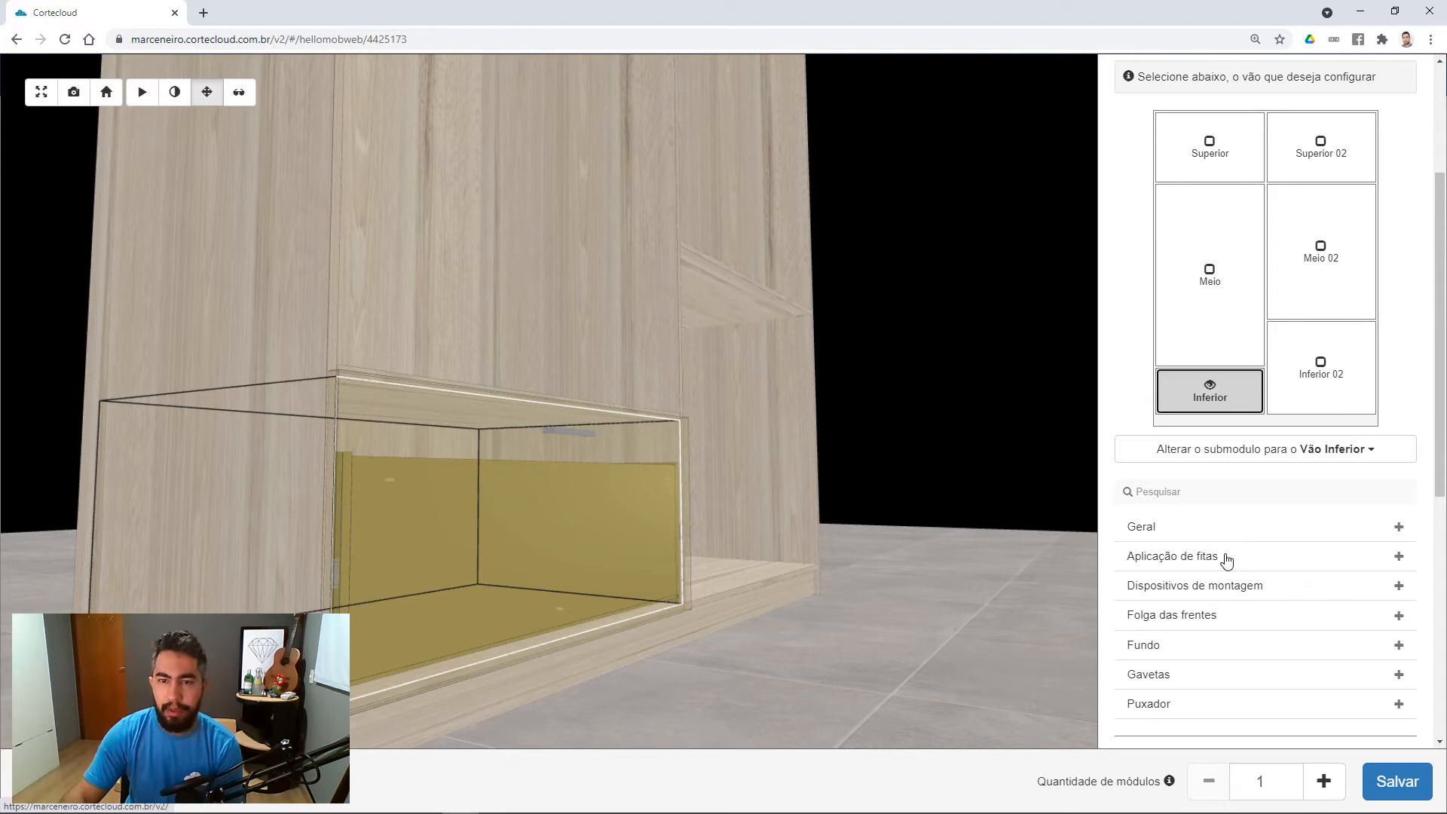
{"action": "scroll", "coordinate": [1228, 603], "scroll_direction": "down", "scroll_amount": 1}
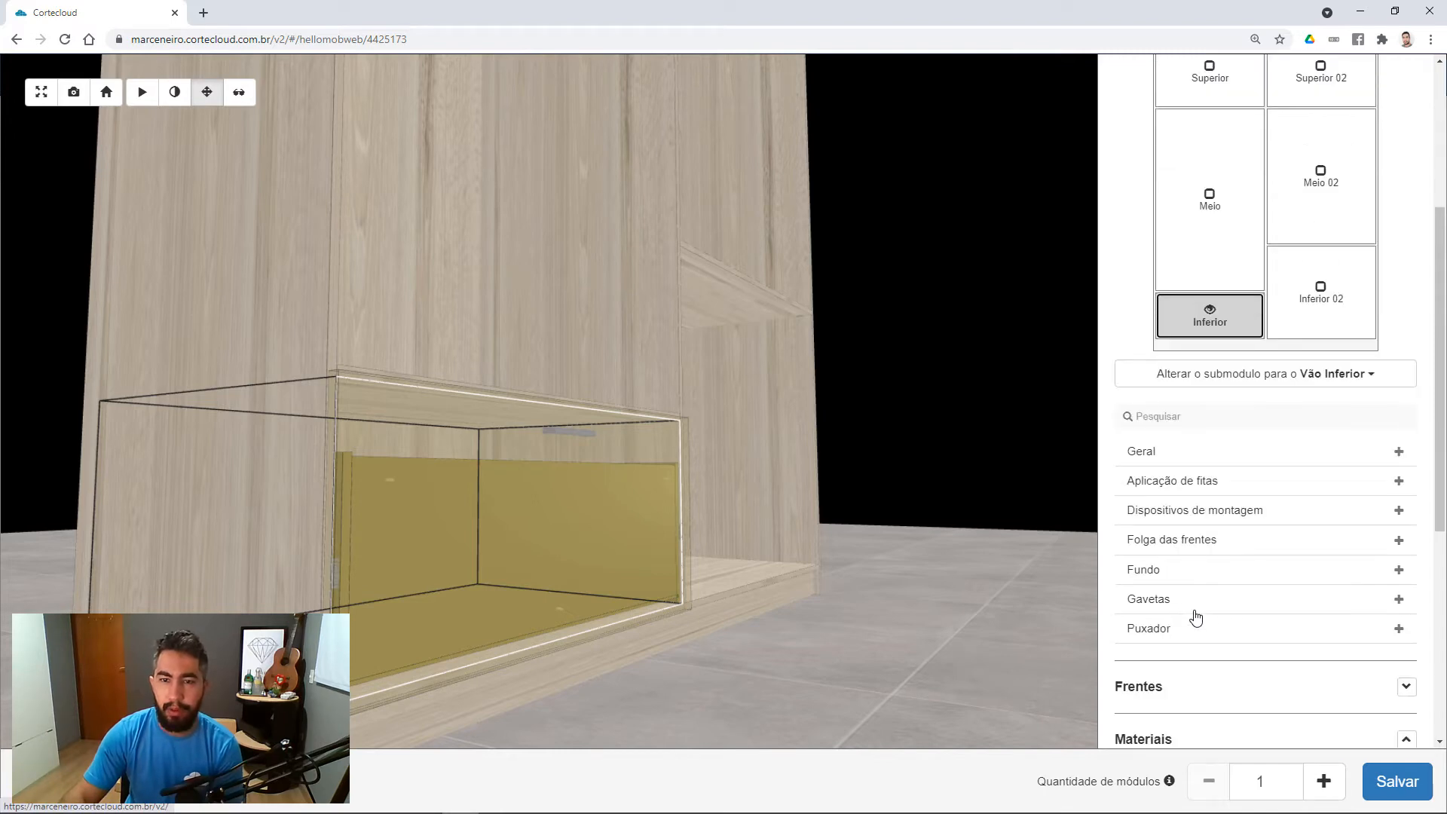
{"action": "left_click", "coordinate": [1170, 603]}
{"action": "scroll", "coordinate": [1285, 548], "scroll_direction": "down", "scroll_amount": 3}
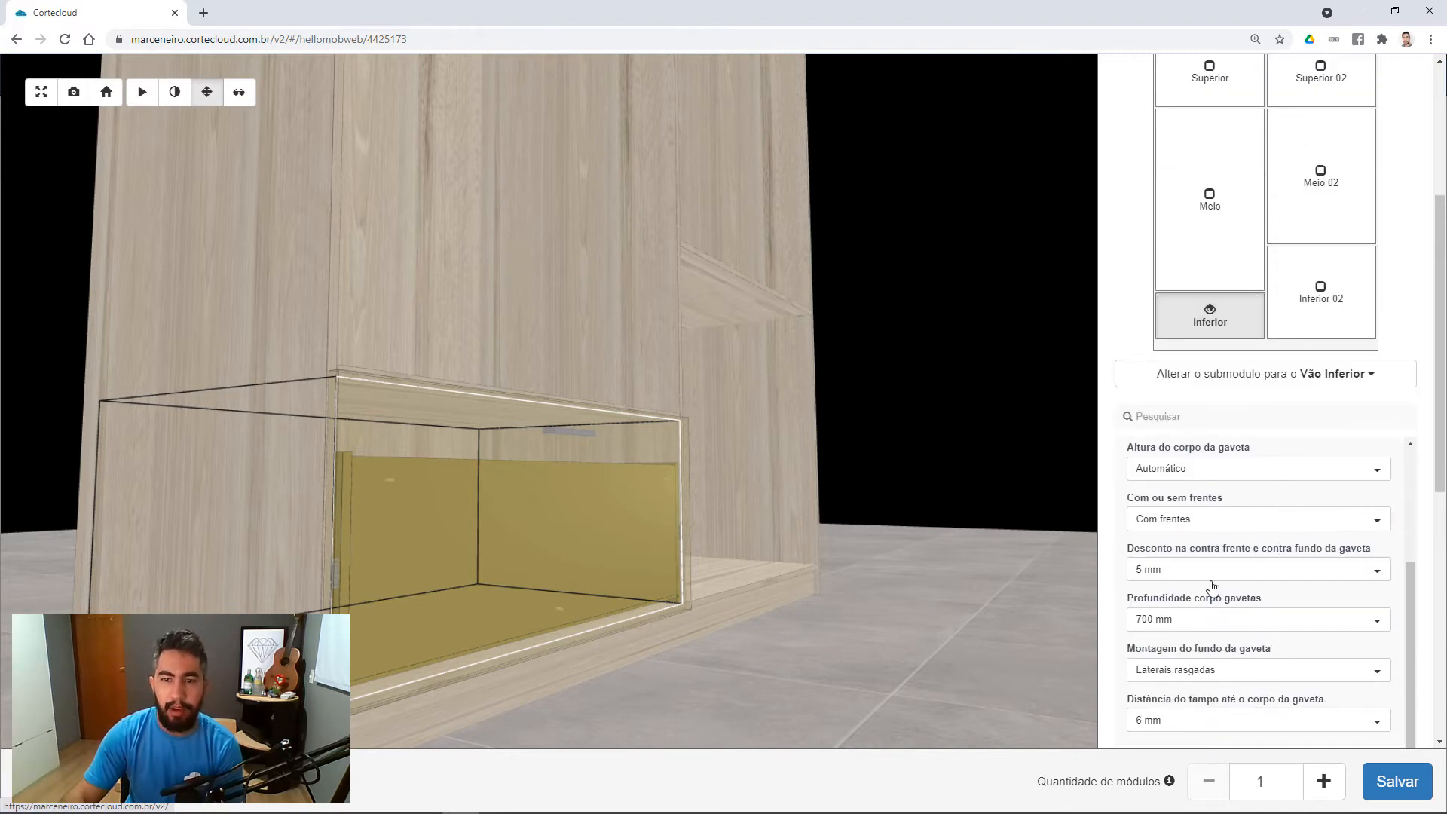
{"action": "scroll", "coordinate": [1214, 650], "scroll_direction": "down", "scroll_amount": 1}
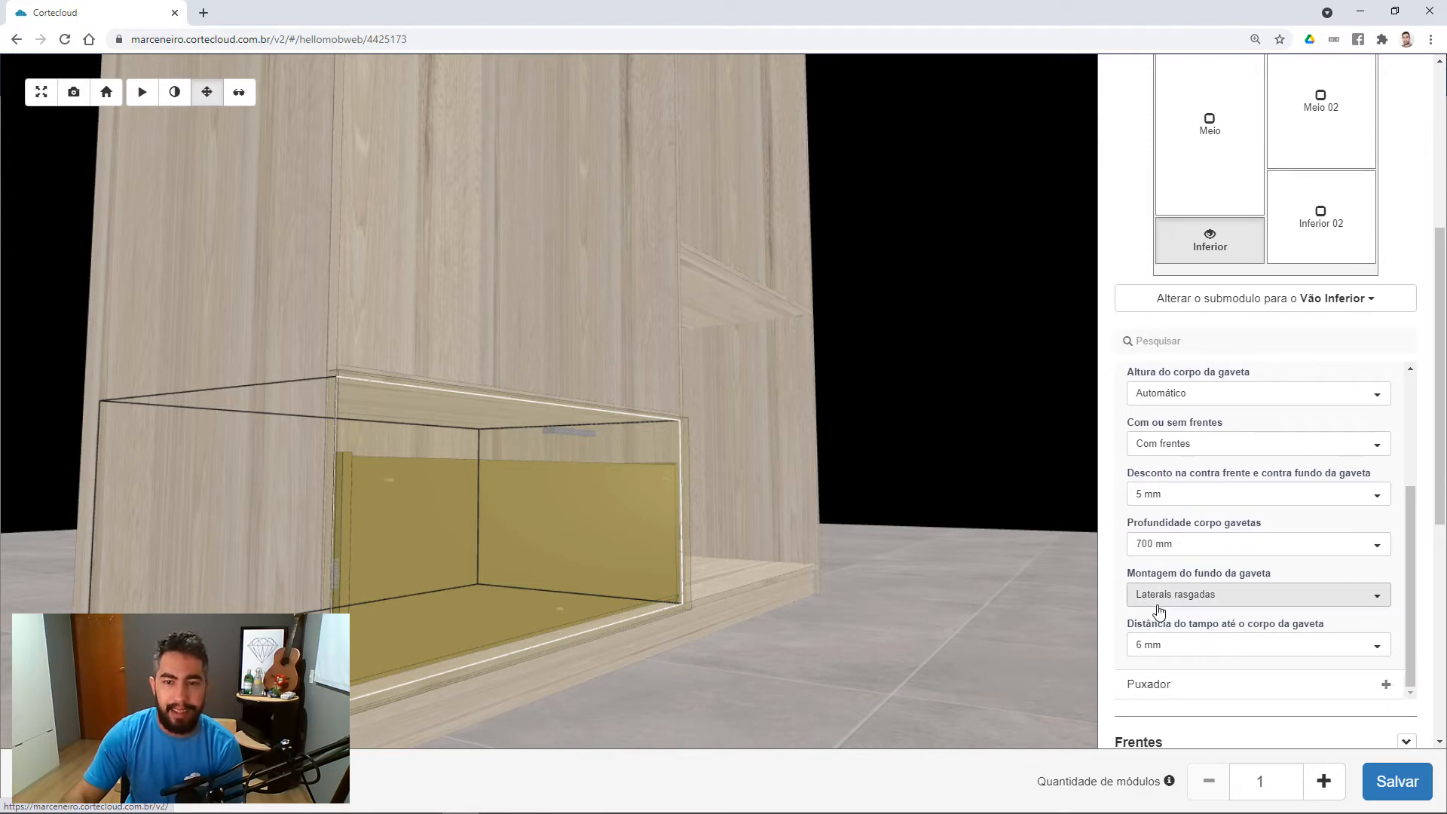
{"action": "left_click", "coordinate": [1200, 599]}
{"action": "scroll", "coordinate": [1237, 648], "scroll_direction": "down", "scroll_amount": 1}
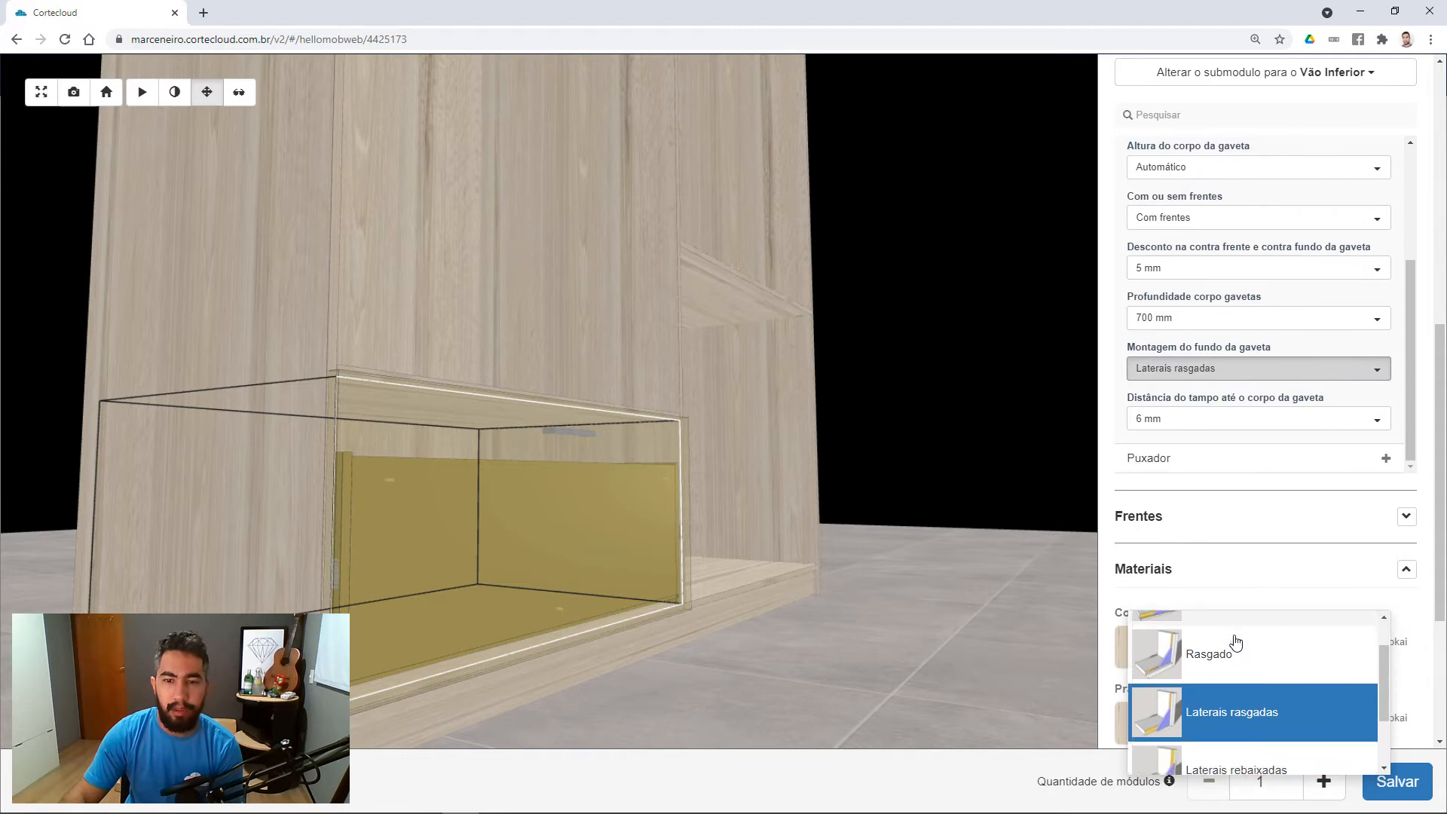
{"action": "scroll", "coordinate": [1216, 726], "scroll_direction": "down", "scroll_amount": 1}
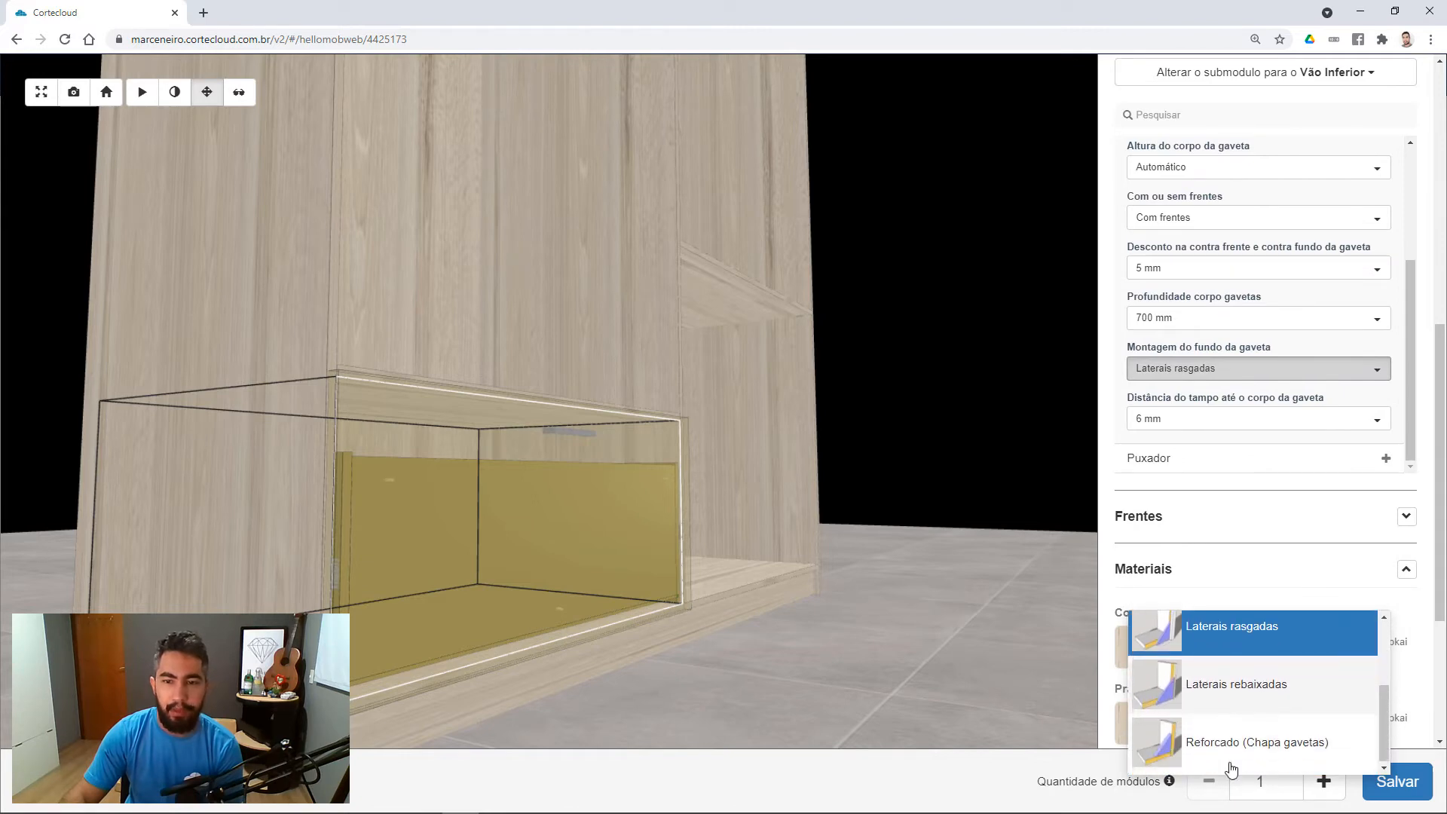
{"action": "left_click", "coordinate": [1191, 741]}
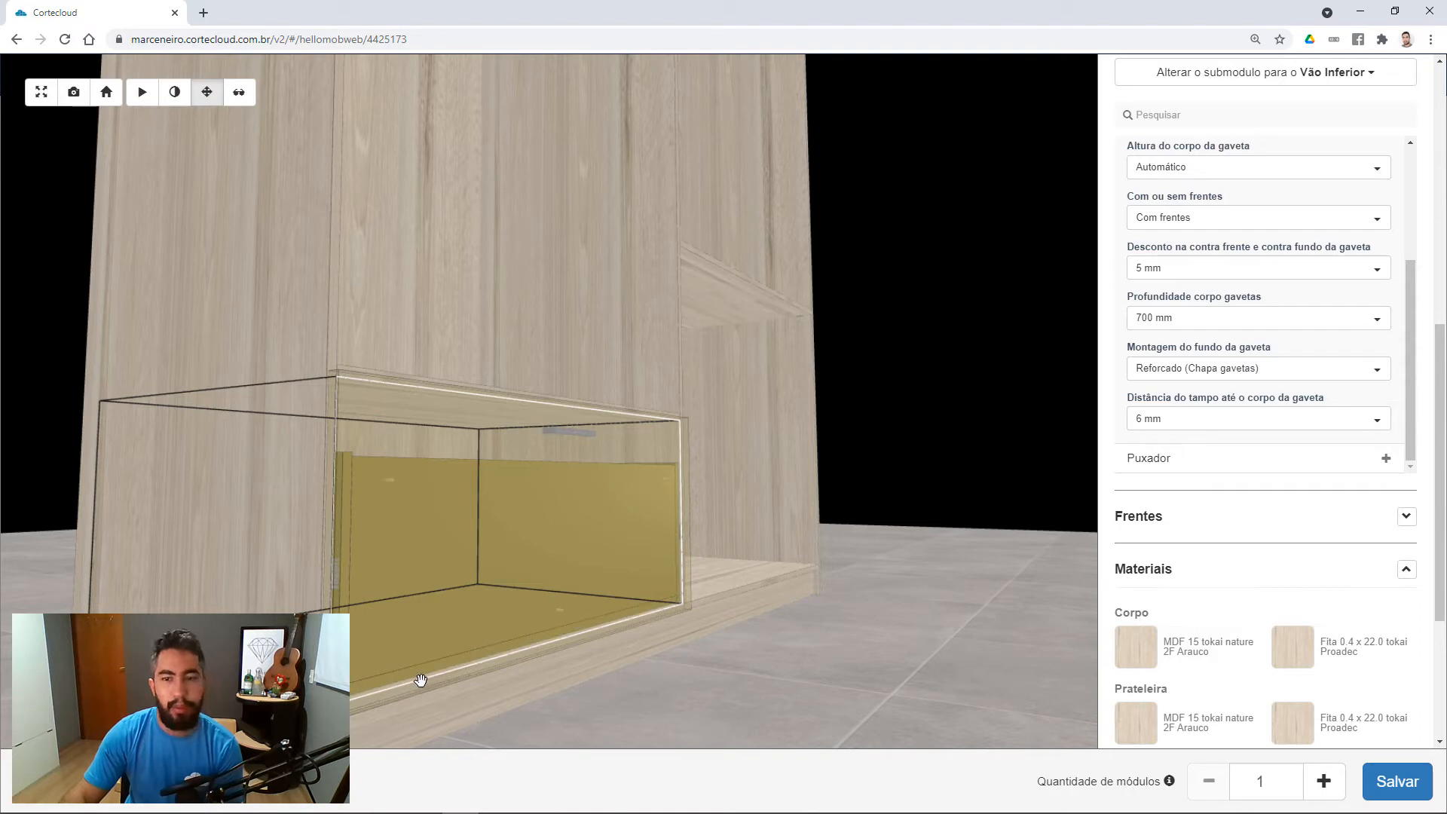
Set the drawer's Montagem do fundo da gaveta back to Laterais rasgadas.
{"action": "left_click", "coordinate": [1203, 369]}
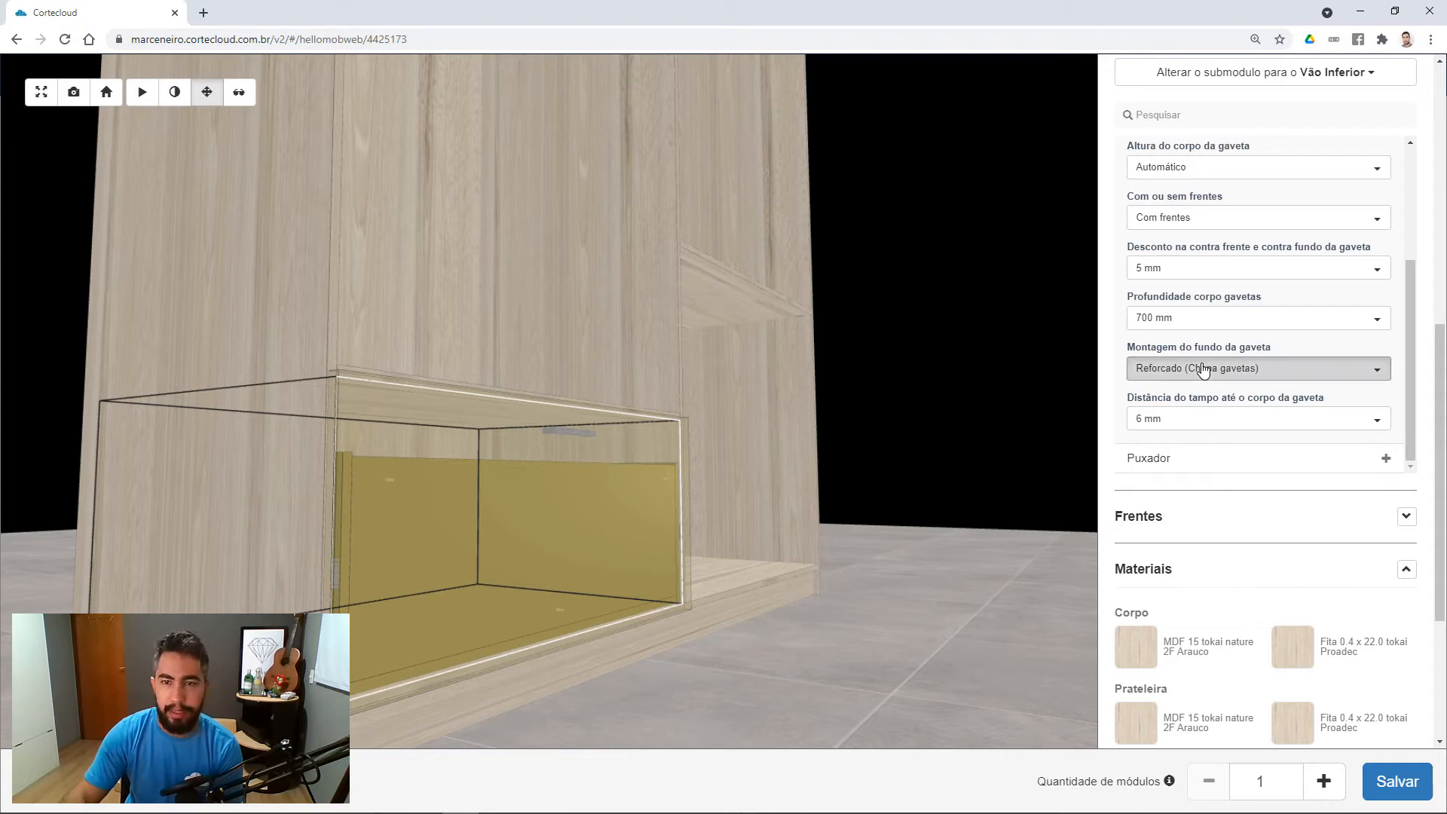
{"action": "scroll", "coordinate": [1190, 490], "scroll_direction": "up", "scroll_amount": 2}
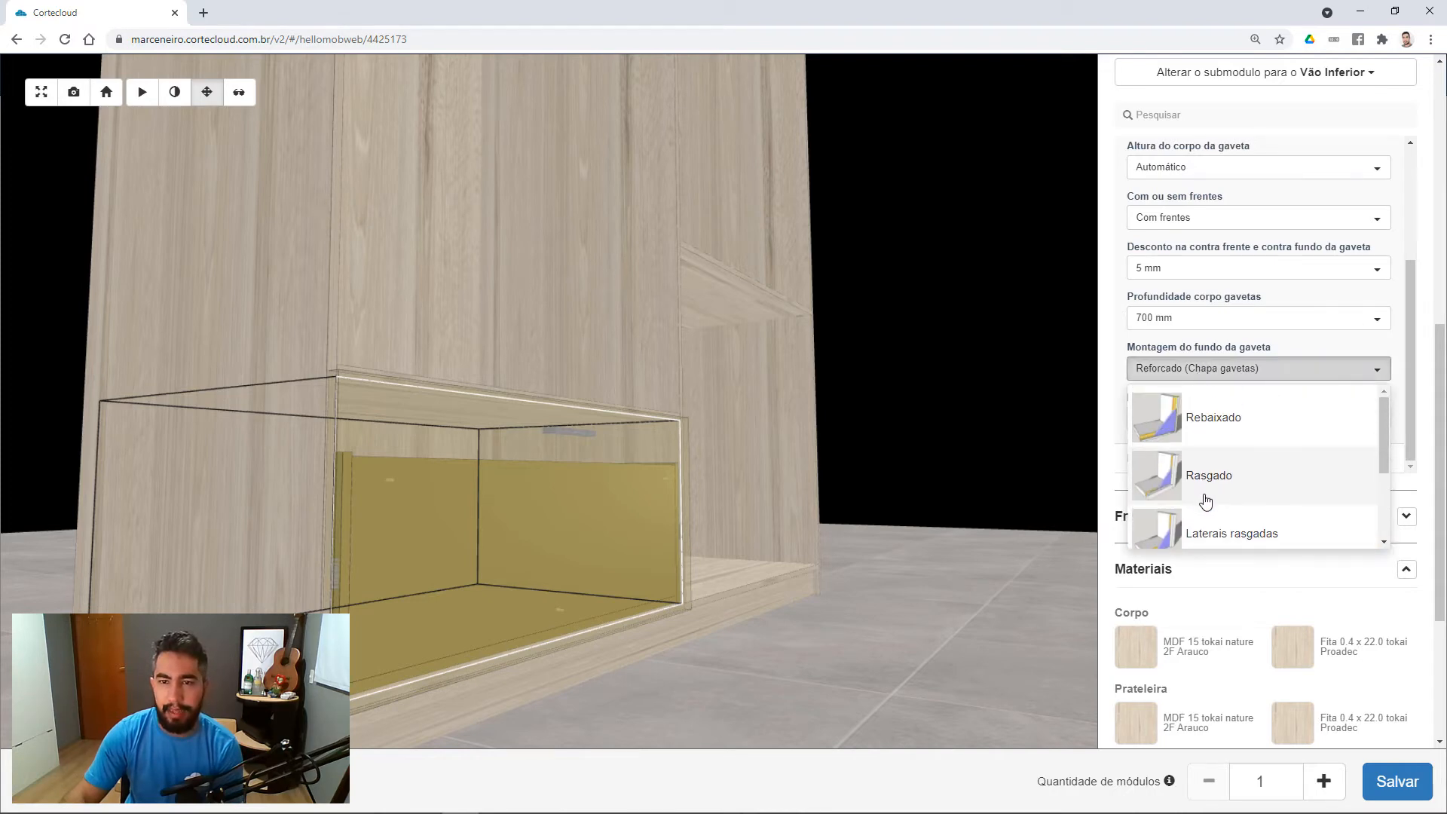
{"action": "scroll", "coordinate": [1201, 497], "scroll_direction": "down", "scroll_amount": 1}
{"action": "left_click", "coordinate": [1168, 473]}
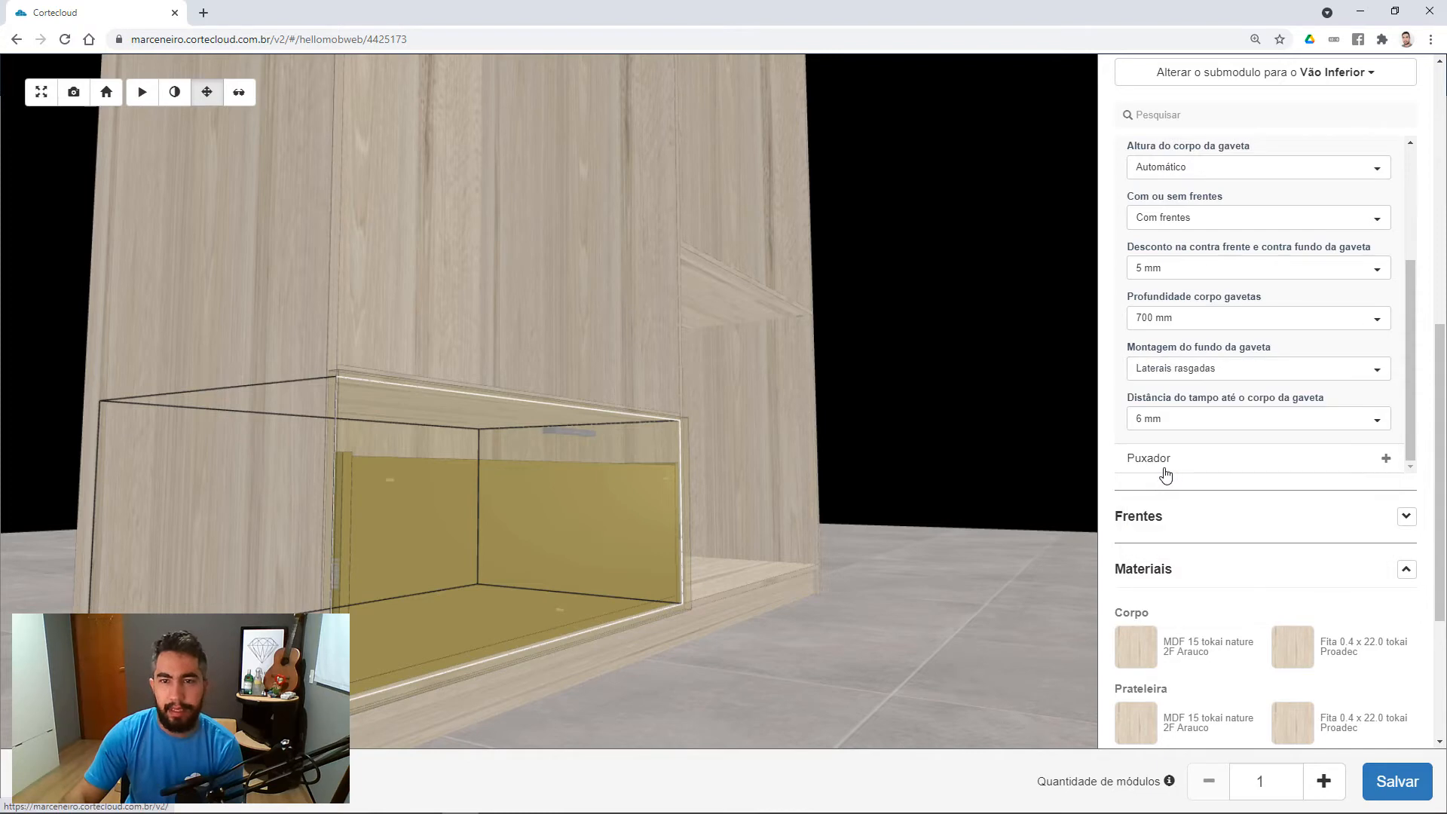
Deselect the Inferior compartment and assign the 15 mm MDP Branco plus texturizado 2F / Berneck sheet to the Gavetas material.
{"action": "scroll", "coordinate": [1167, 358], "scroll_direction": "up", "scroll_amount": 5}
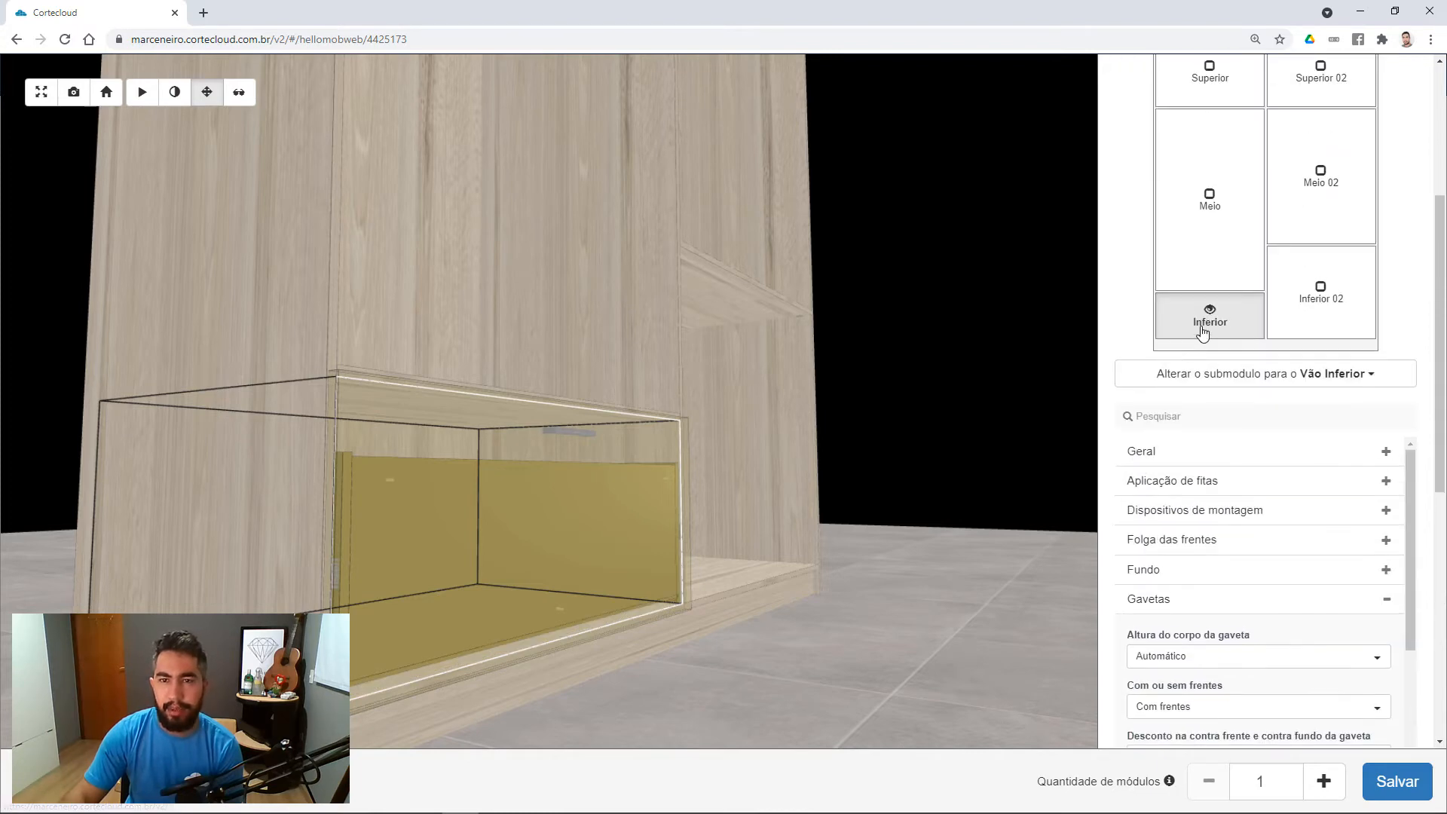
{"action": "left_click", "coordinate": [1206, 320]}
{"action": "scroll", "coordinate": [1220, 476], "scroll_direction": "down", "scroll_amount": 2}
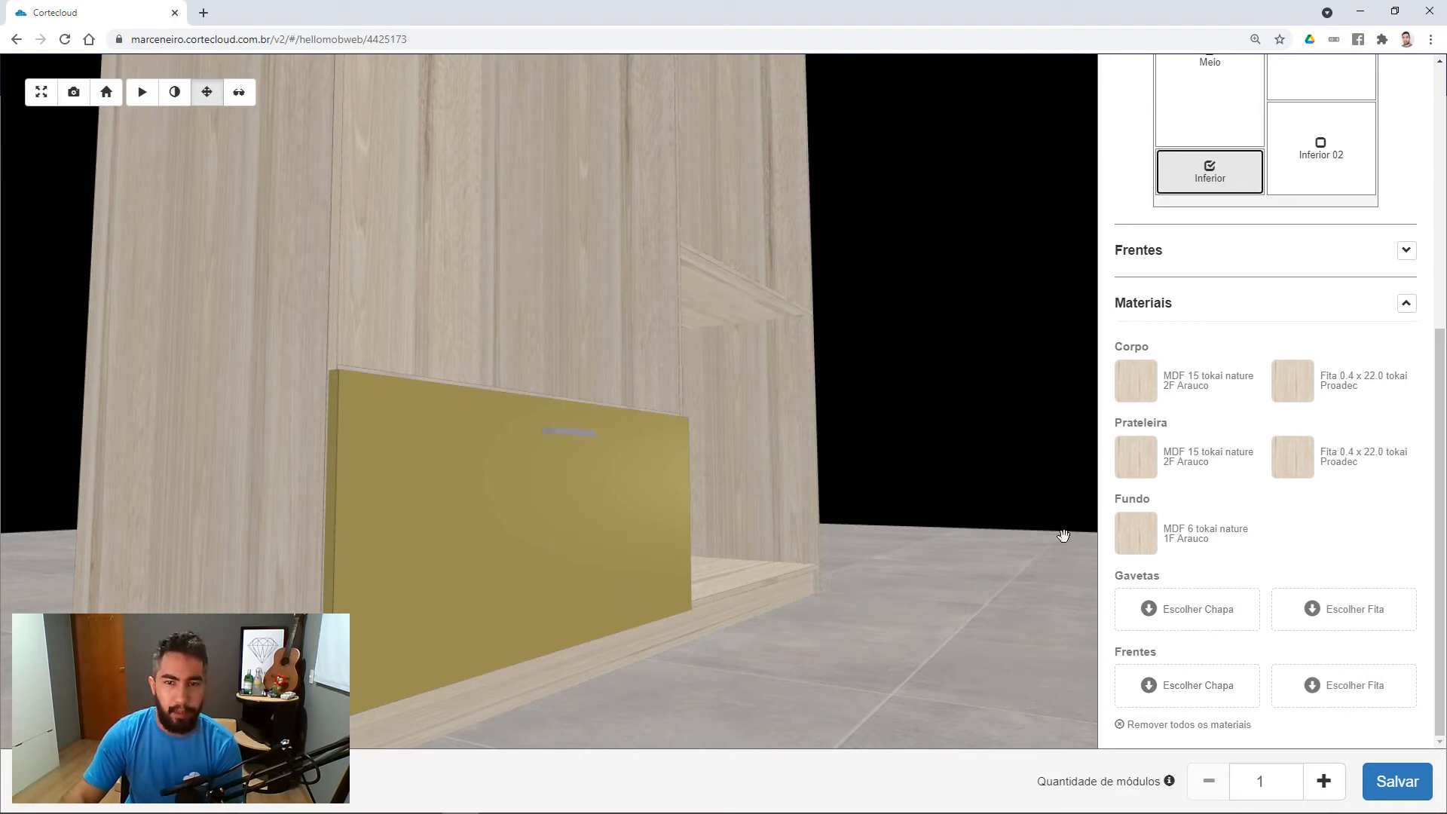
{"action": "left_click", "coordinate": [1190, 615]}
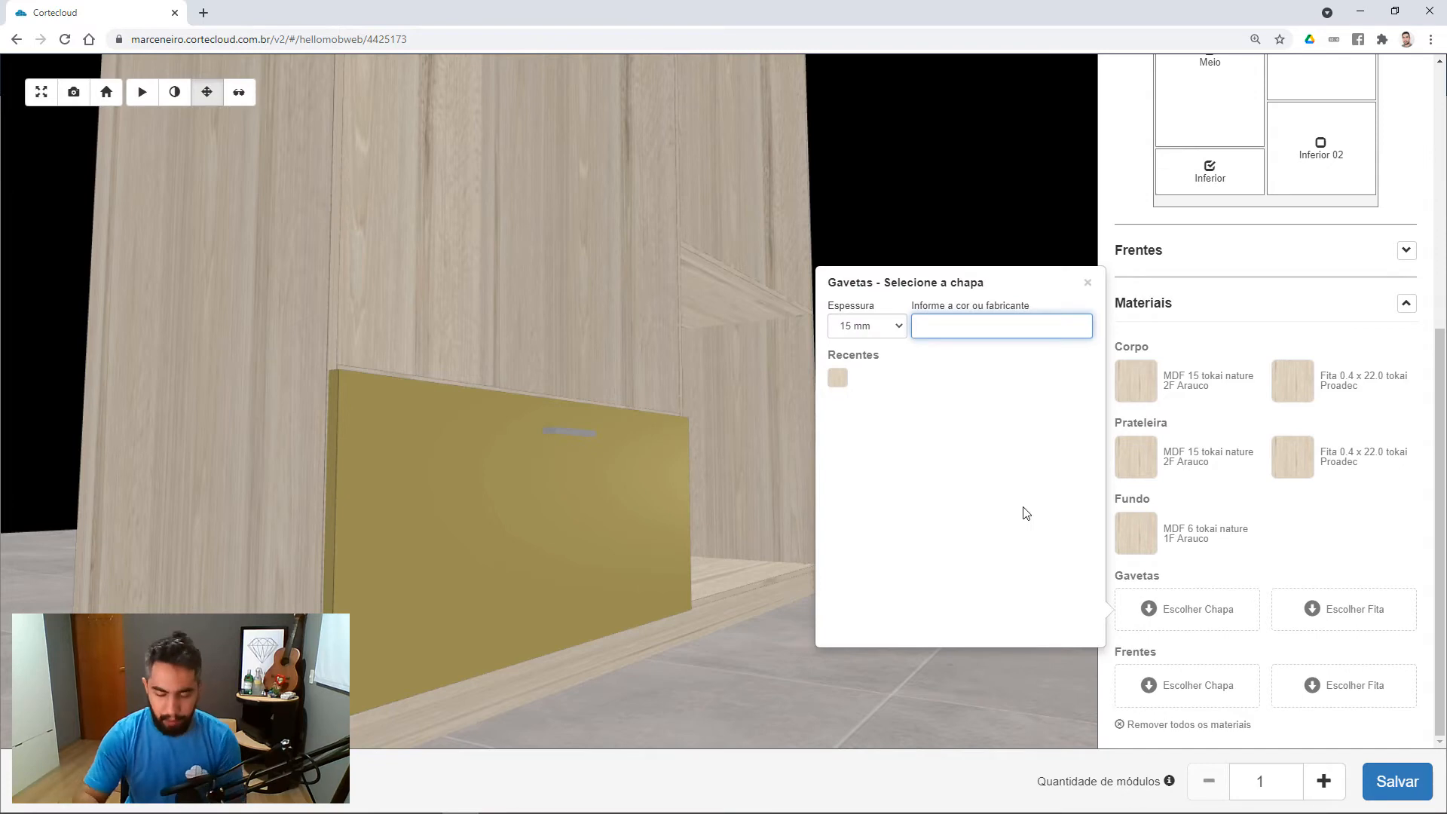
{"action": "type", "text": "branco"}
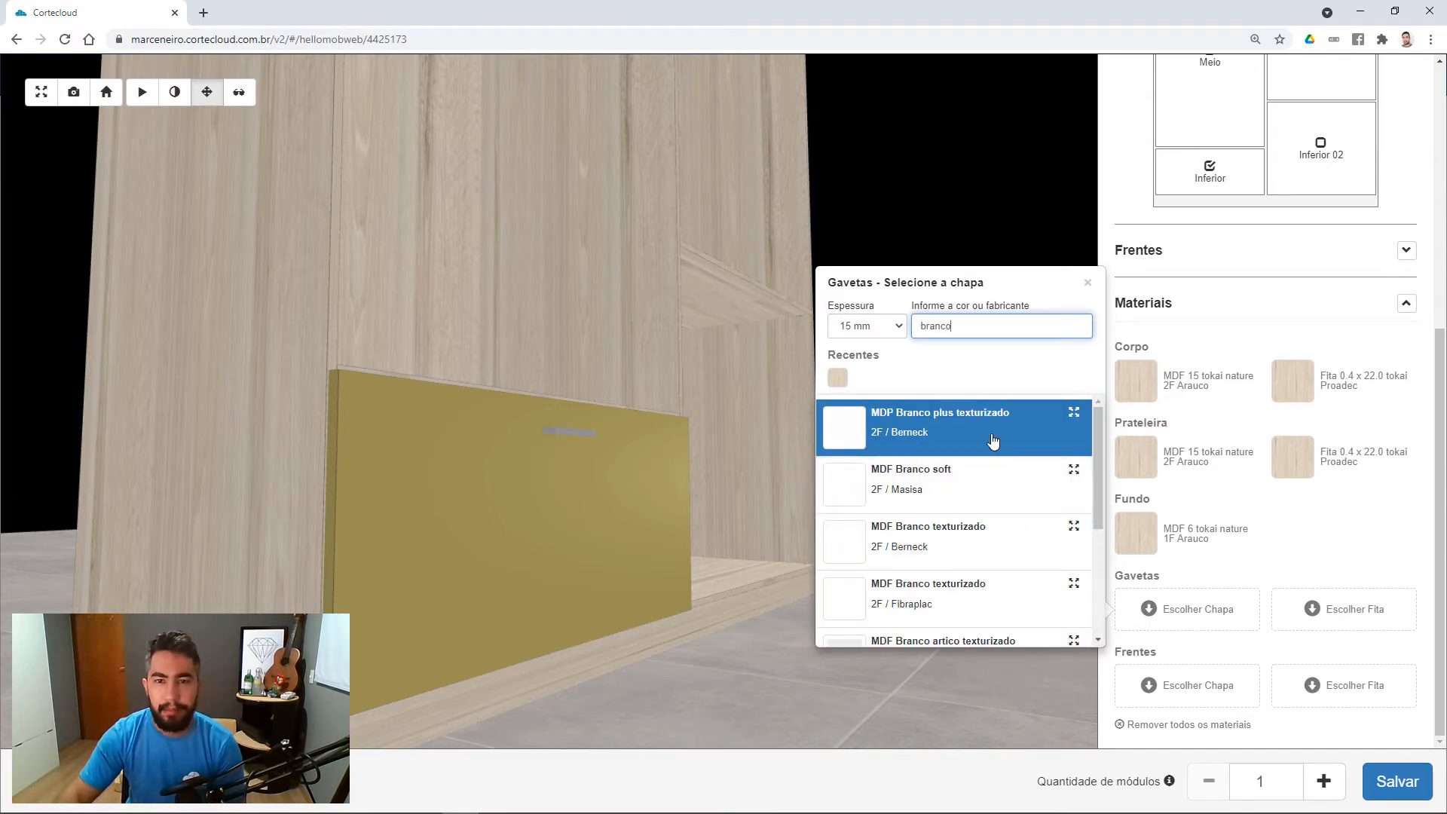
{"action": "left_click", "coordinate": [992, 437]}
Search the Gavetas edge tapes for branco and assign Branco texturizado 19 x 0.4 mm / Proadec.
{"action": "left_click", "coordinate": [1323, 610]}
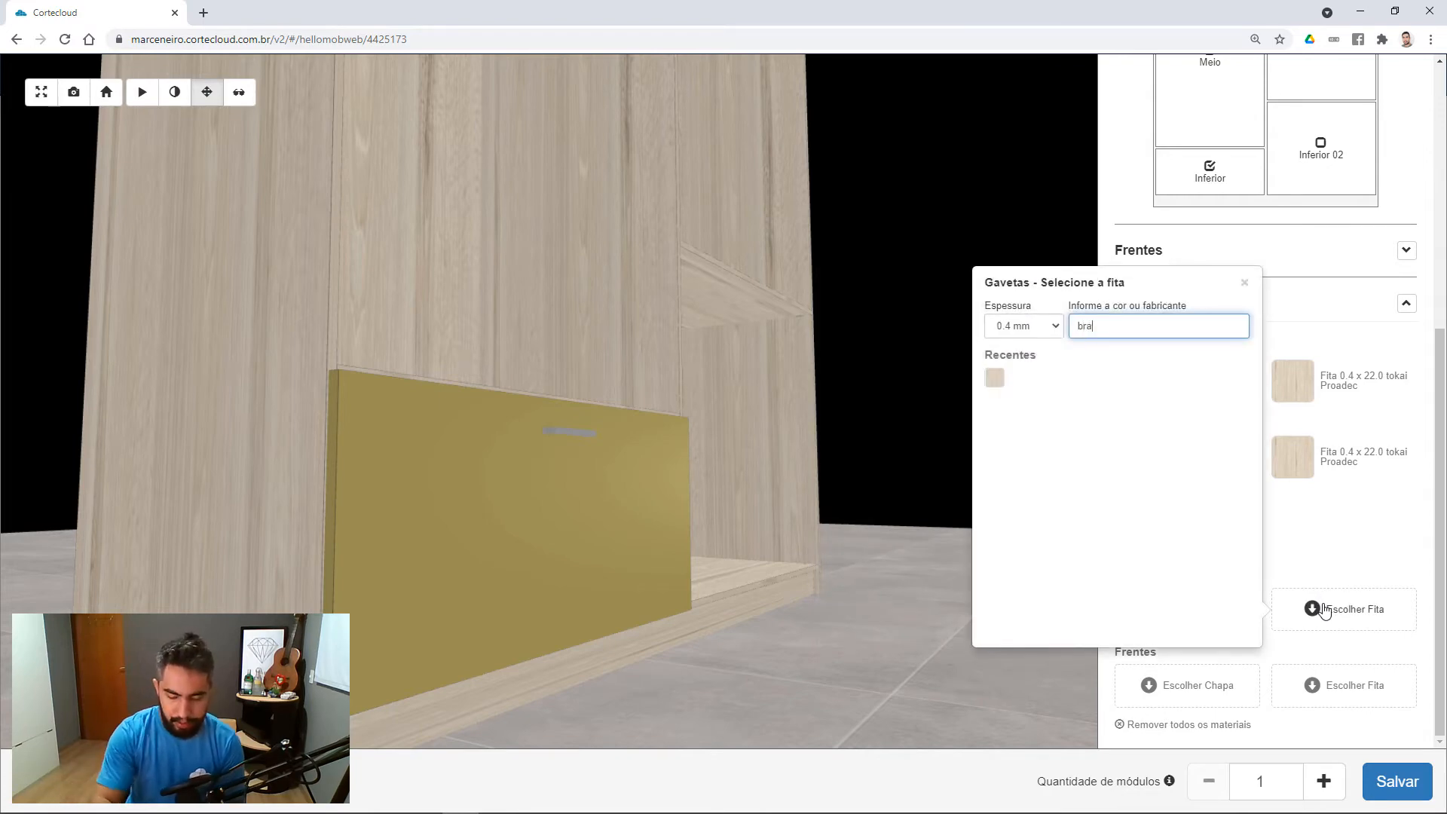
{"action": "type", "text": "branco"}
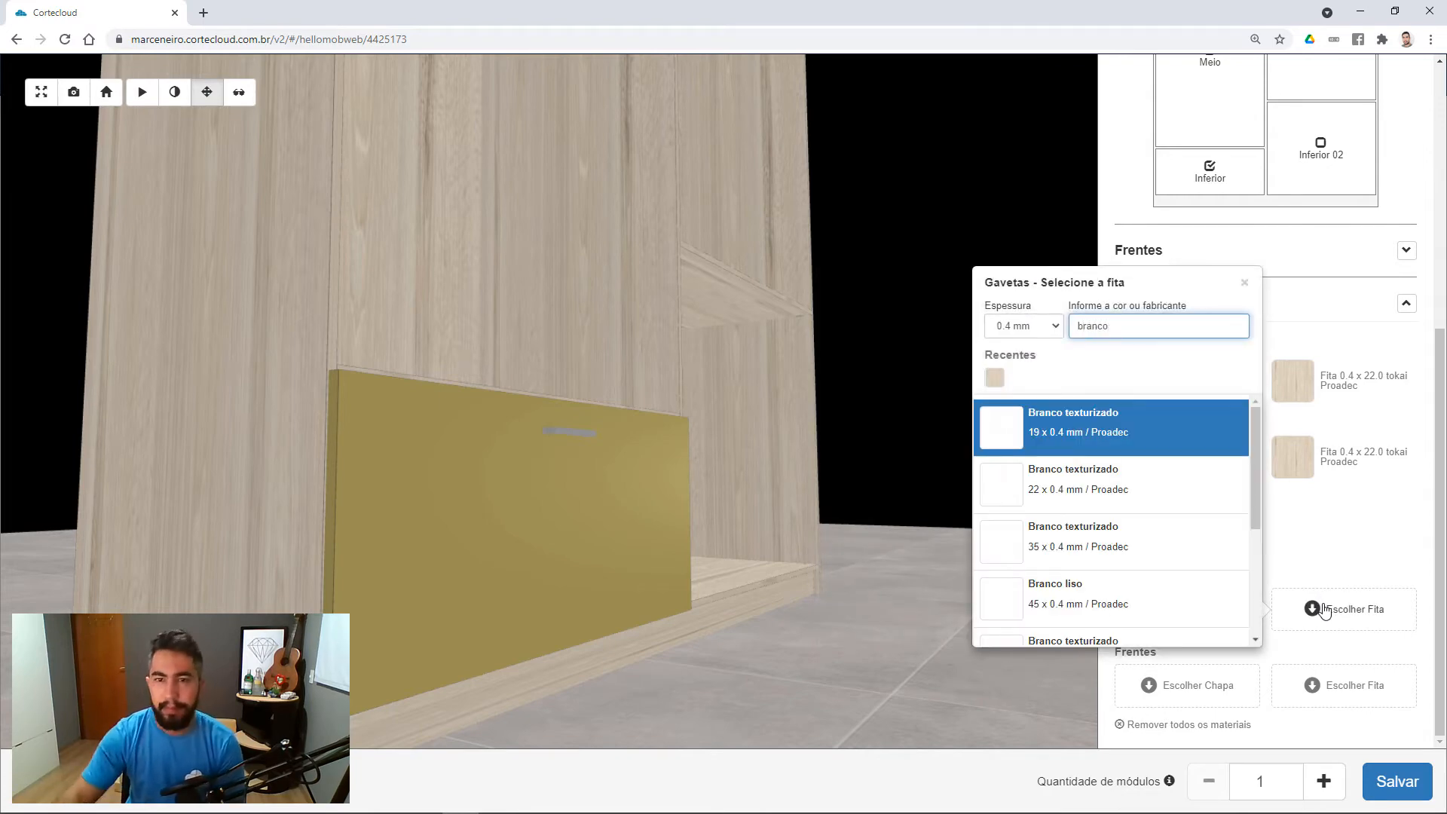
{"action": "left_click", "coordinate": [1148, 424]}
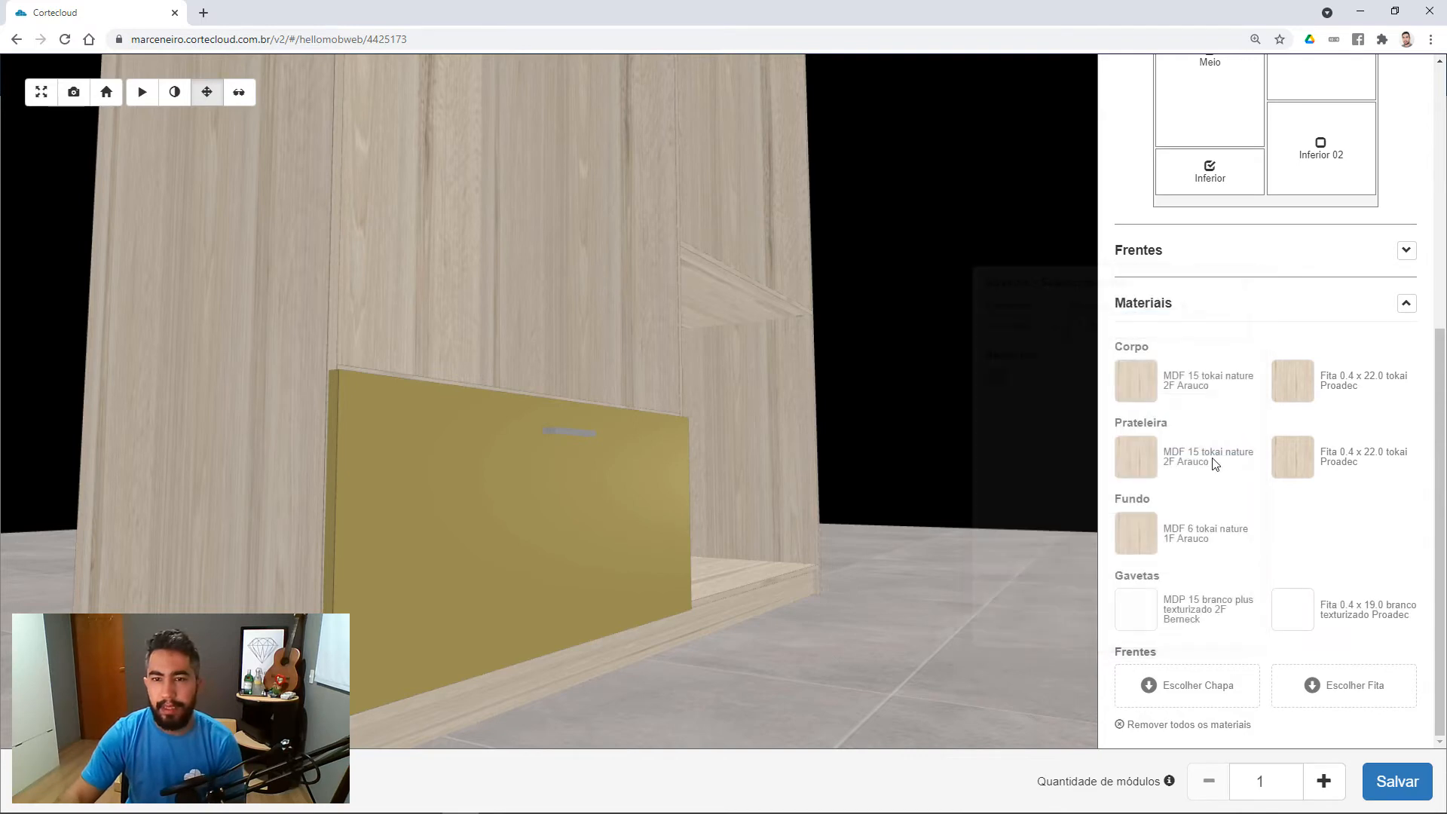
Assign the 18 mm MDF Grafito chess 2F / Arauco sheet and the Grafito chess 22 x 0.4 mm / Proadec tape to Frentes.
{"action": "left_click", "coordinate": [1184, 694]}
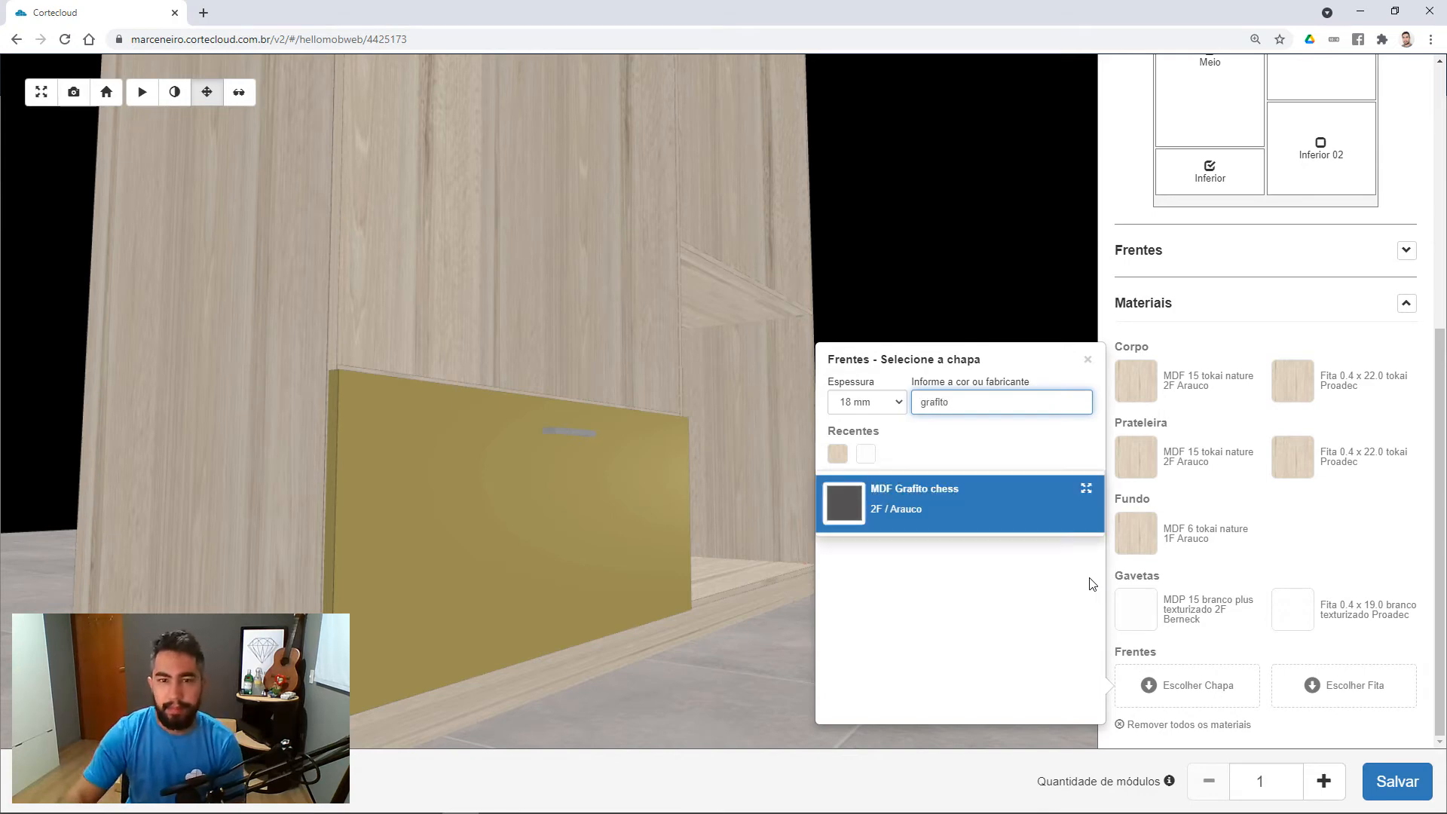
{"action": "left_click", "coordinate": [1004, 519]}
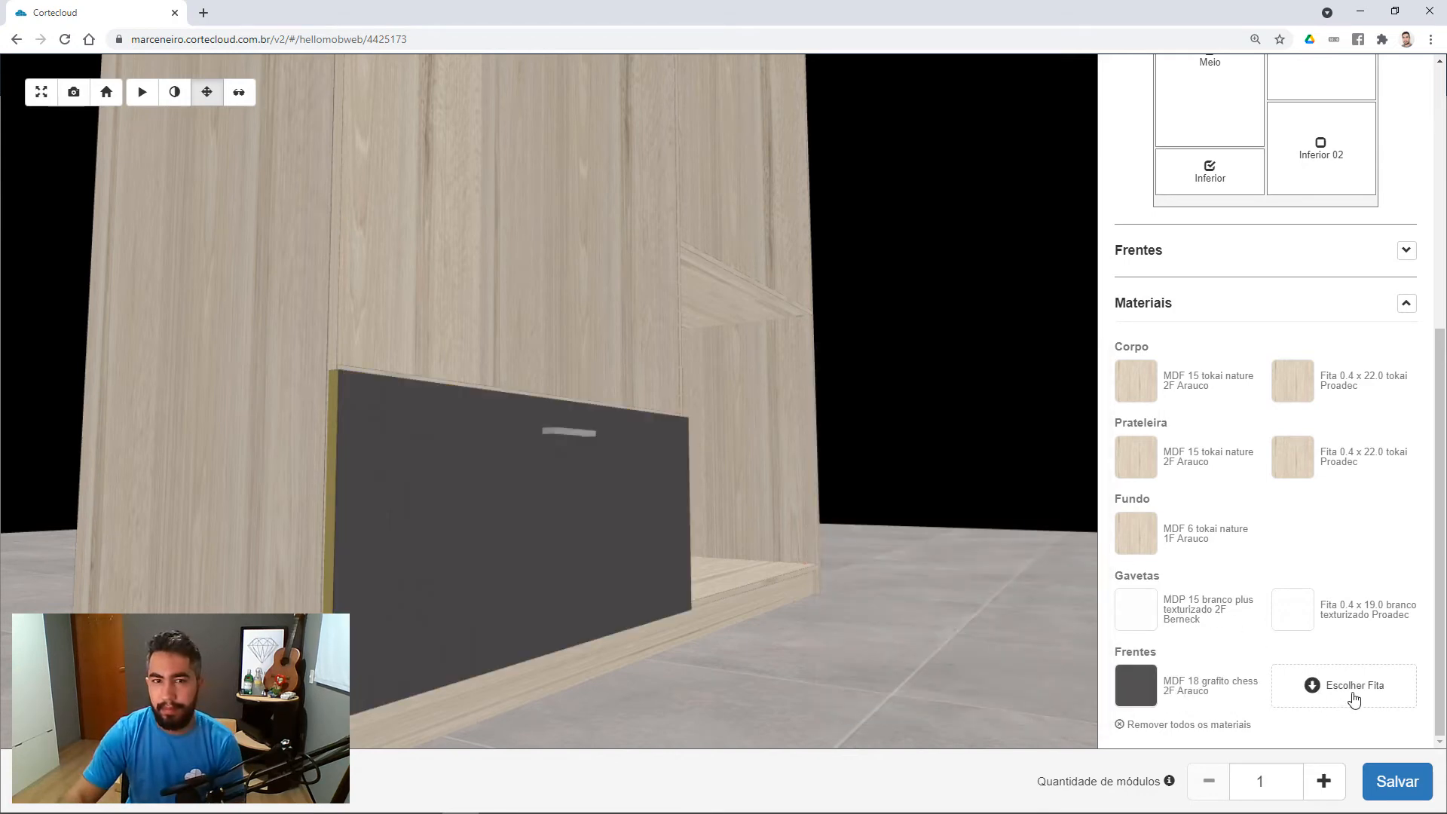
{"action": "left_click", "coordinate": [1353, 696]}
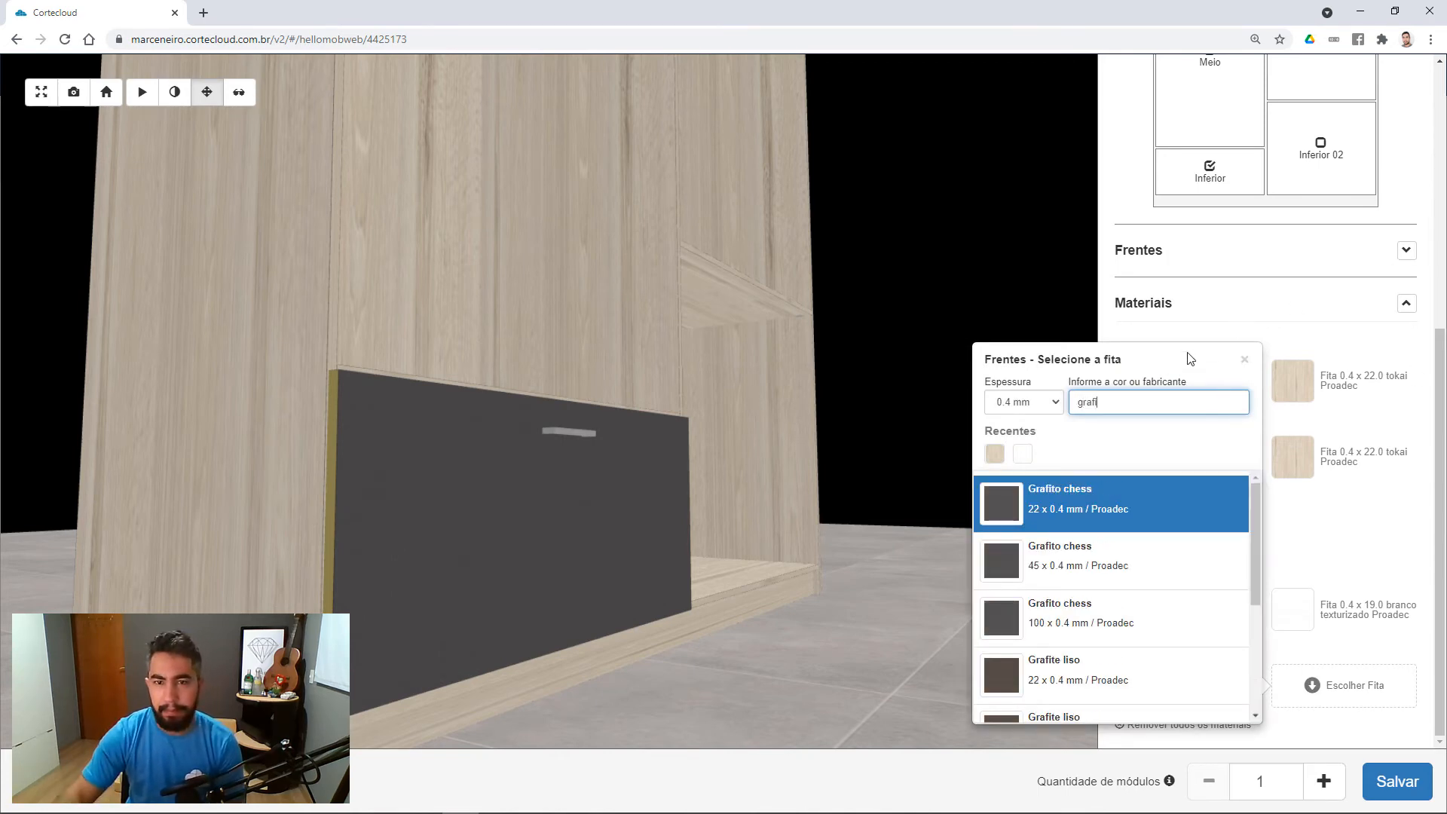
{"action": "left_click", "coordinate": [1106, 494]}
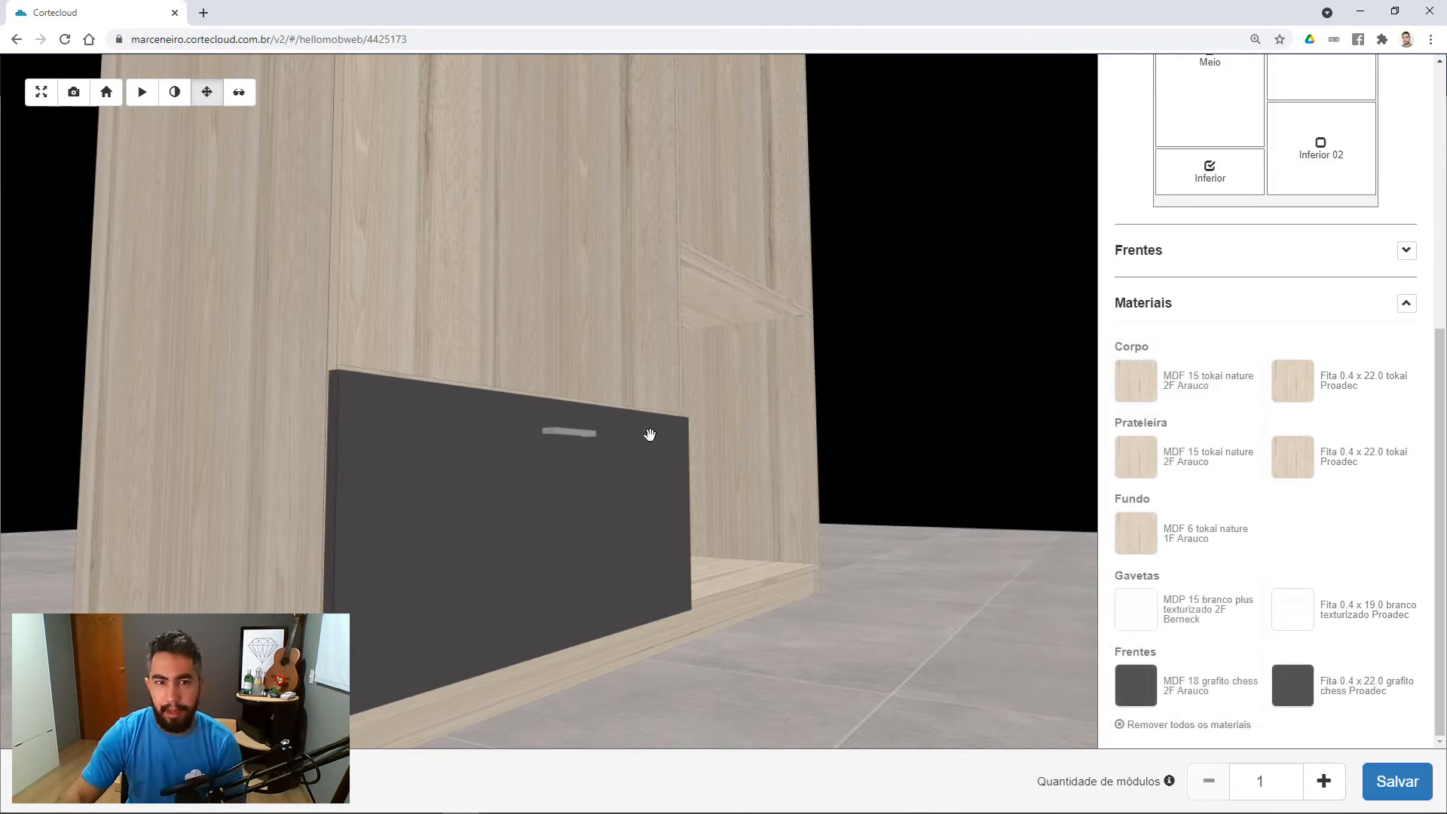
Examine the drawer's front in the 3D model, briefly selecting the Inferior compartment to look inside the drawer.
{"action": "mouse_move", "coordinate": [653, 430]}
{"action": "left_mouse_down"}
{"action": "mouse_move", "coordinate": [756, 495]}
{"action": "mouse_move", "coordinate": [658, 491]}
{"action": "mouse_move", "coordinate": [630, 426]}
{"action": "left_mouse_up"}
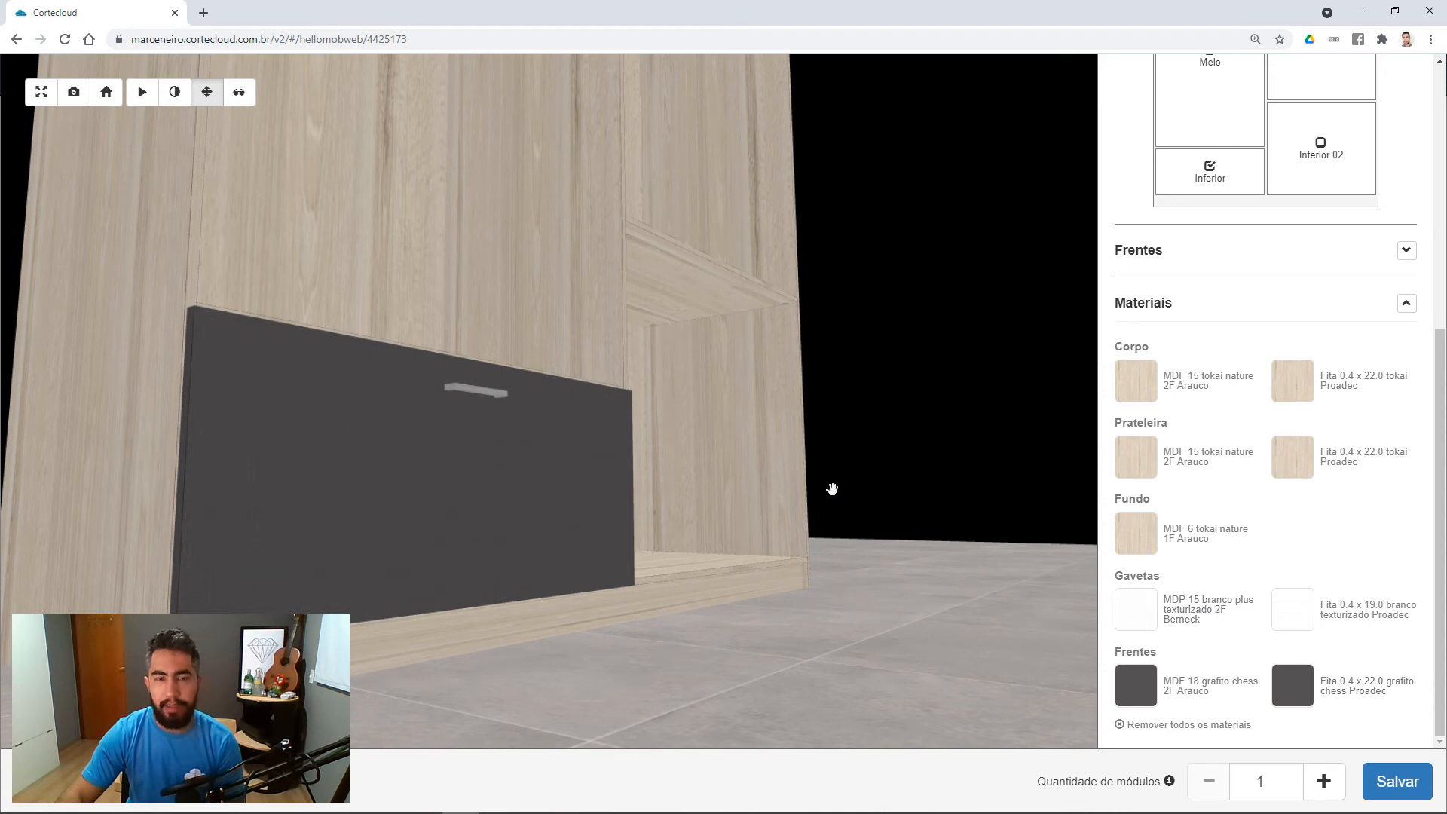
{"action": "left_click_drag", "start_coordinate": [831, 489], "coordinate": [739, 490]}
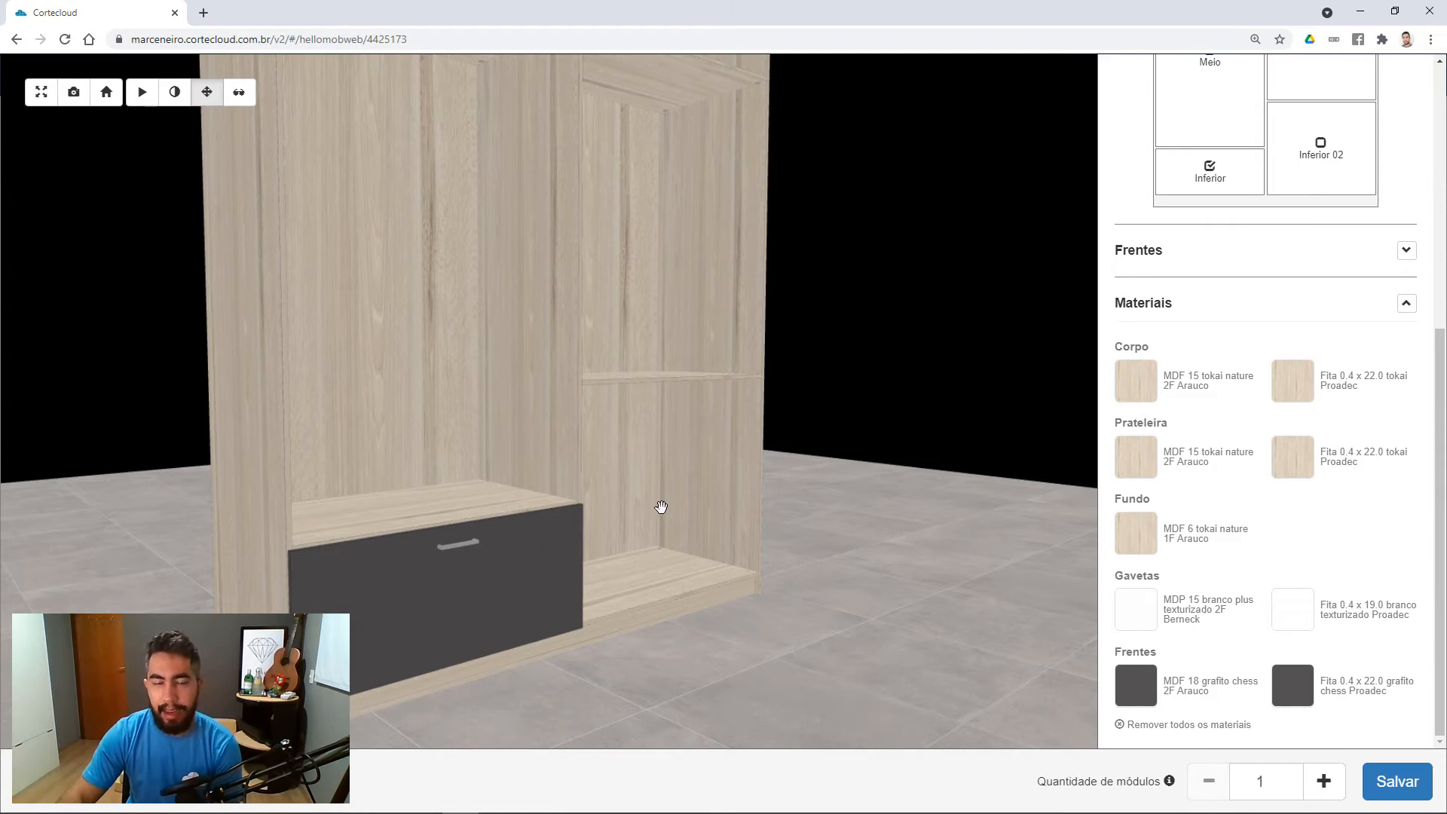
{"action": "left_click_drag", "start_coordinate": [660, 506], "coordinate": [746, 485]}
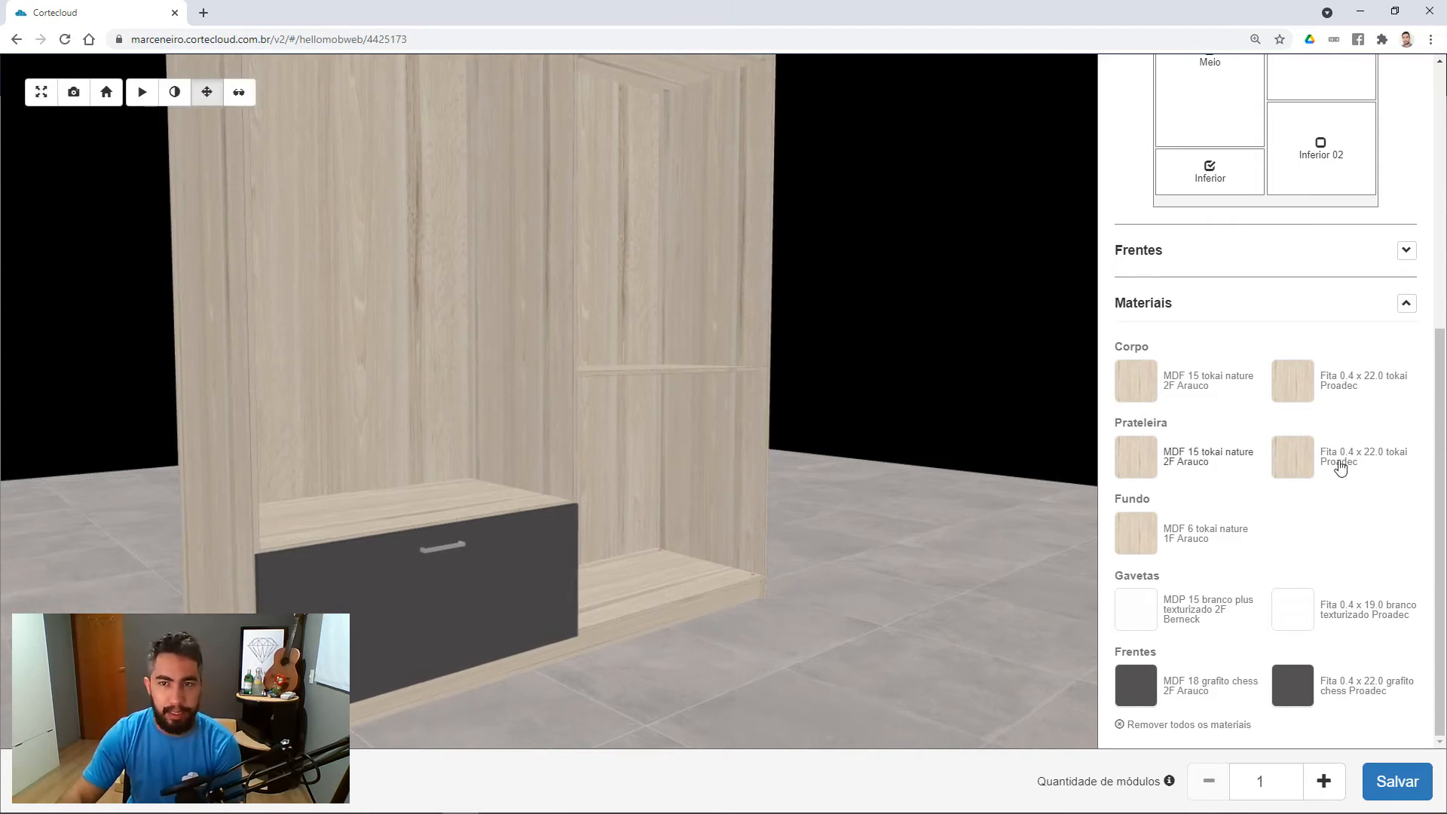
{"action": "scroll", "coordinate": [1327, 439], "scroll_direction": "up", "scroll_amount": 4}
{"action": "scroll", "coordinate": [1330, 441], "scroll_direction": "up", "scroll_amount": 1}
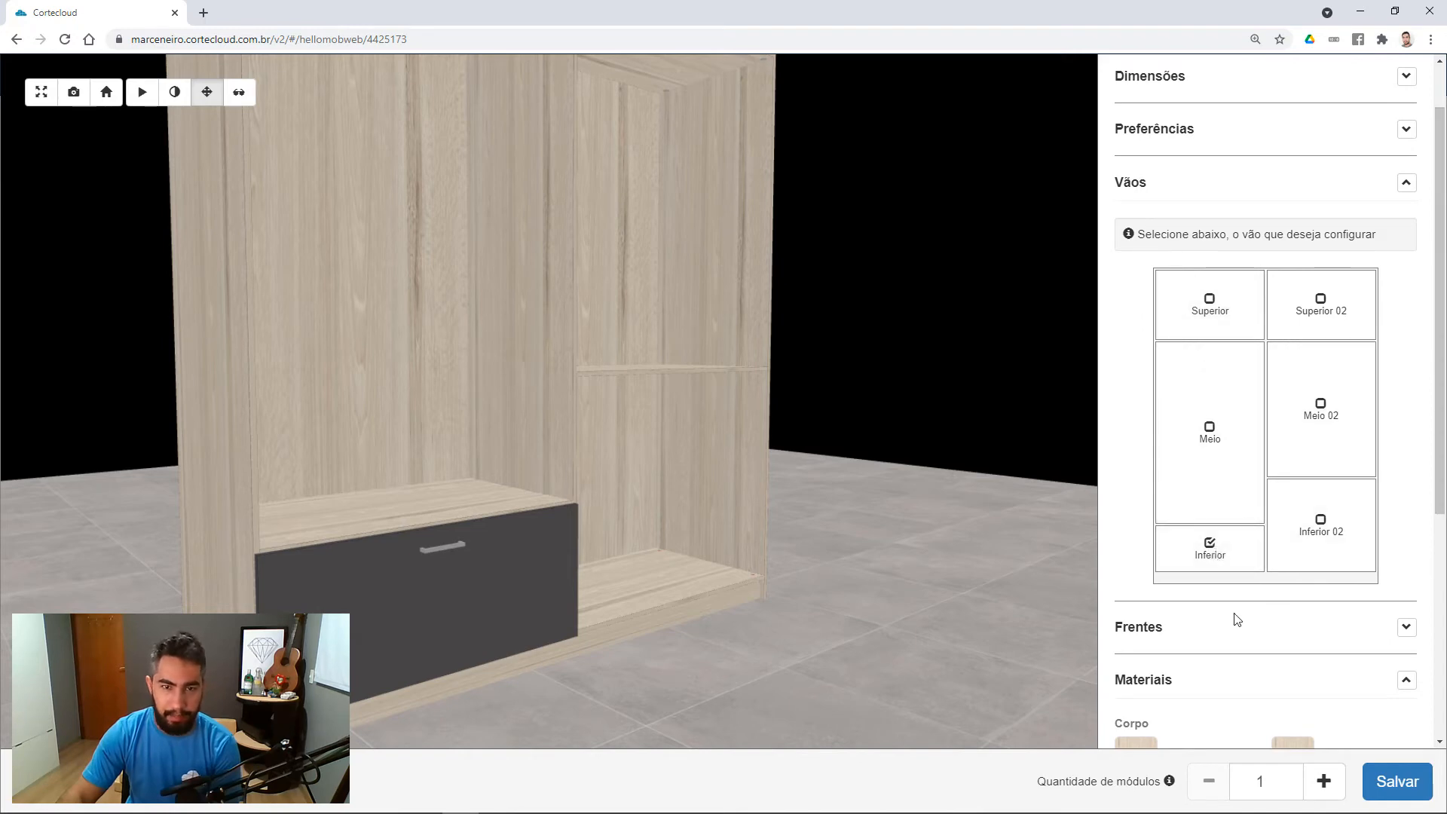
{"action": "left_click", "coordinate": [1214, 562]}
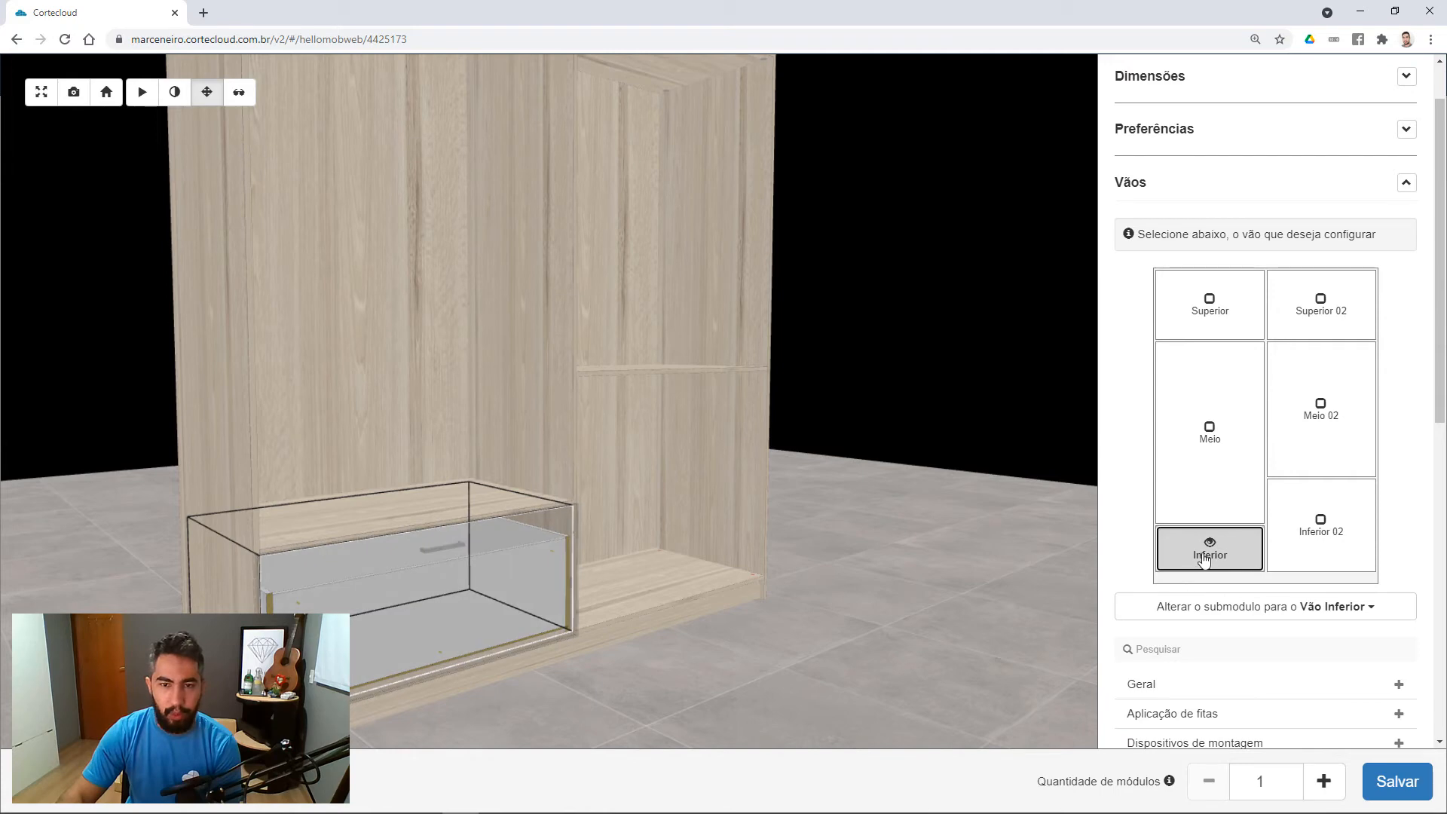
{"action": "left_click", "coordinate": [1236, 556]}
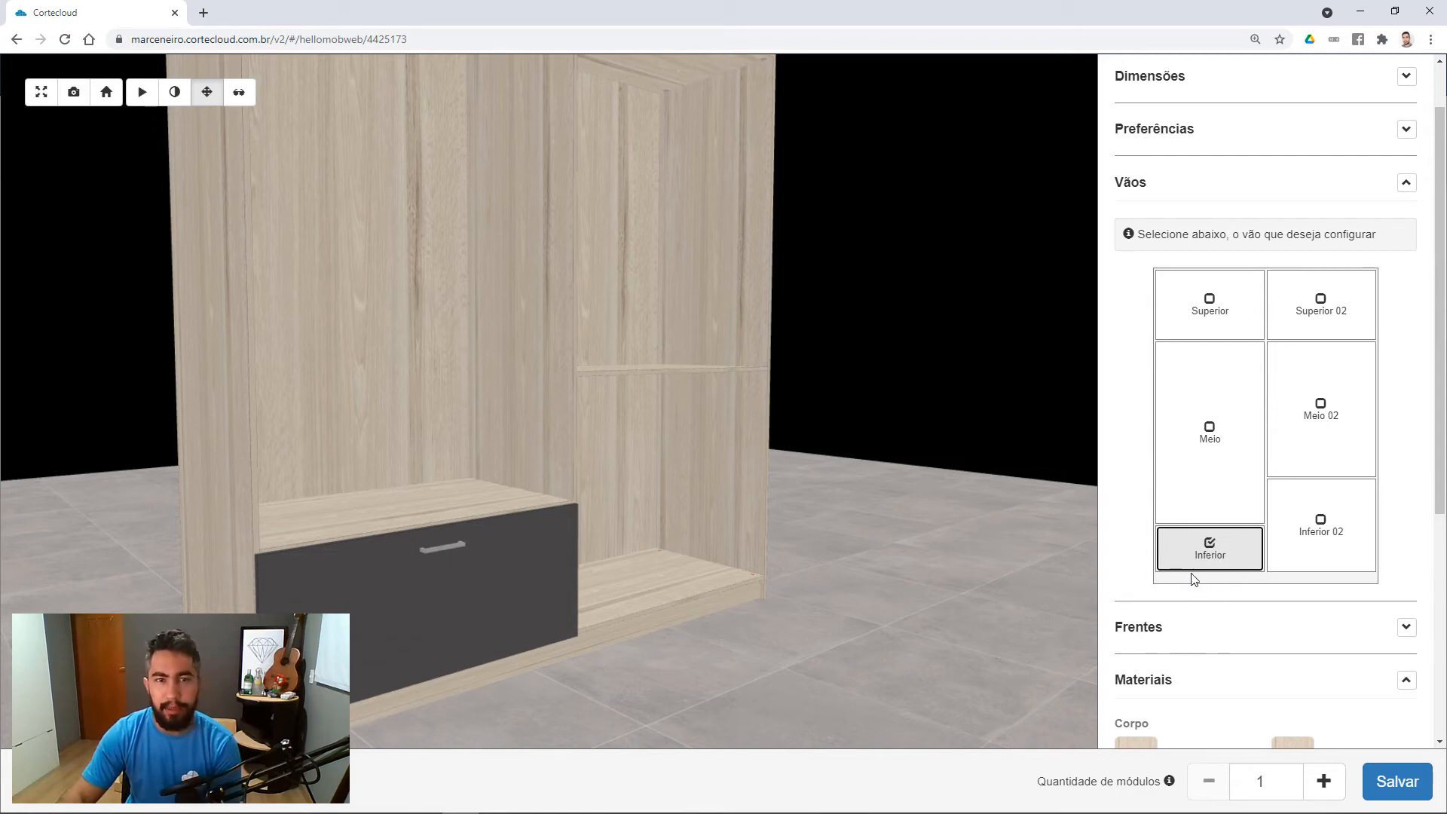
{"action": "left_click_drag", "start_coordinate": [598, 467], "coordinate": [897, 449]}
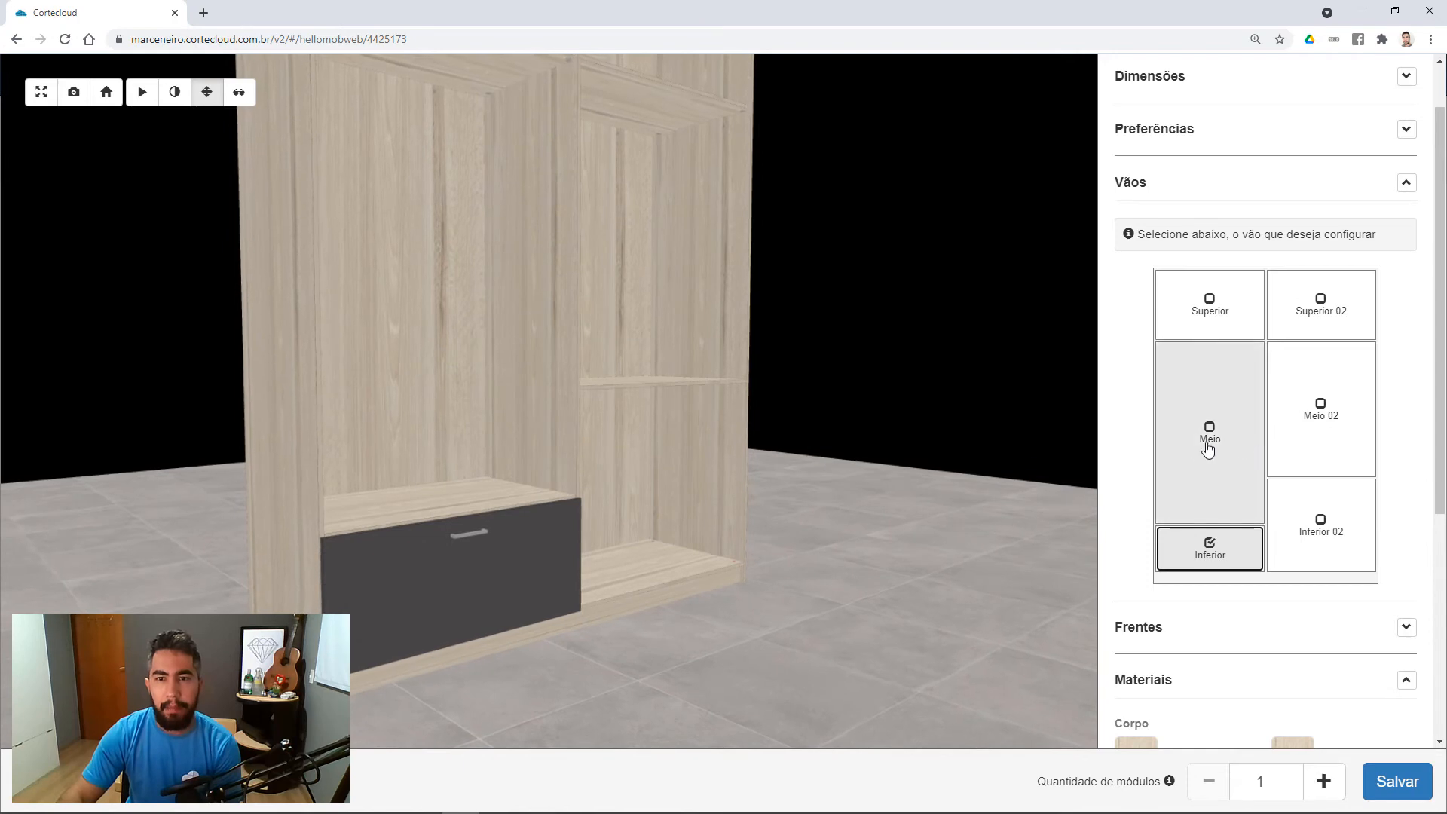
Assign the Colmeia prateleira repartida submodule to the Meio compartment and inspect it in the 3D model.
{"action": "left_click", "coordinate": [1211, 443]}
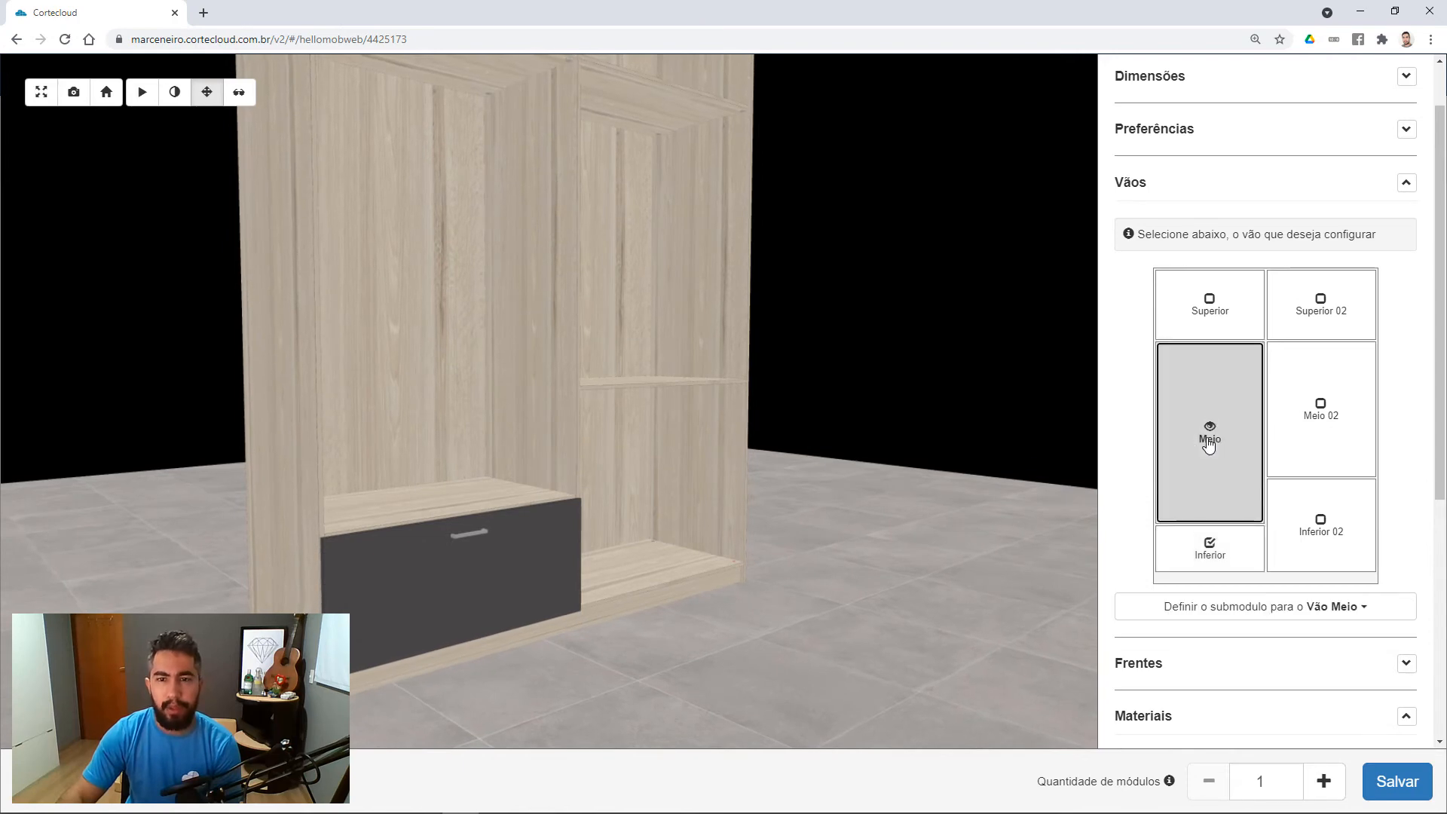
{"action": "left_click", "coordinate": [1322, 609]}
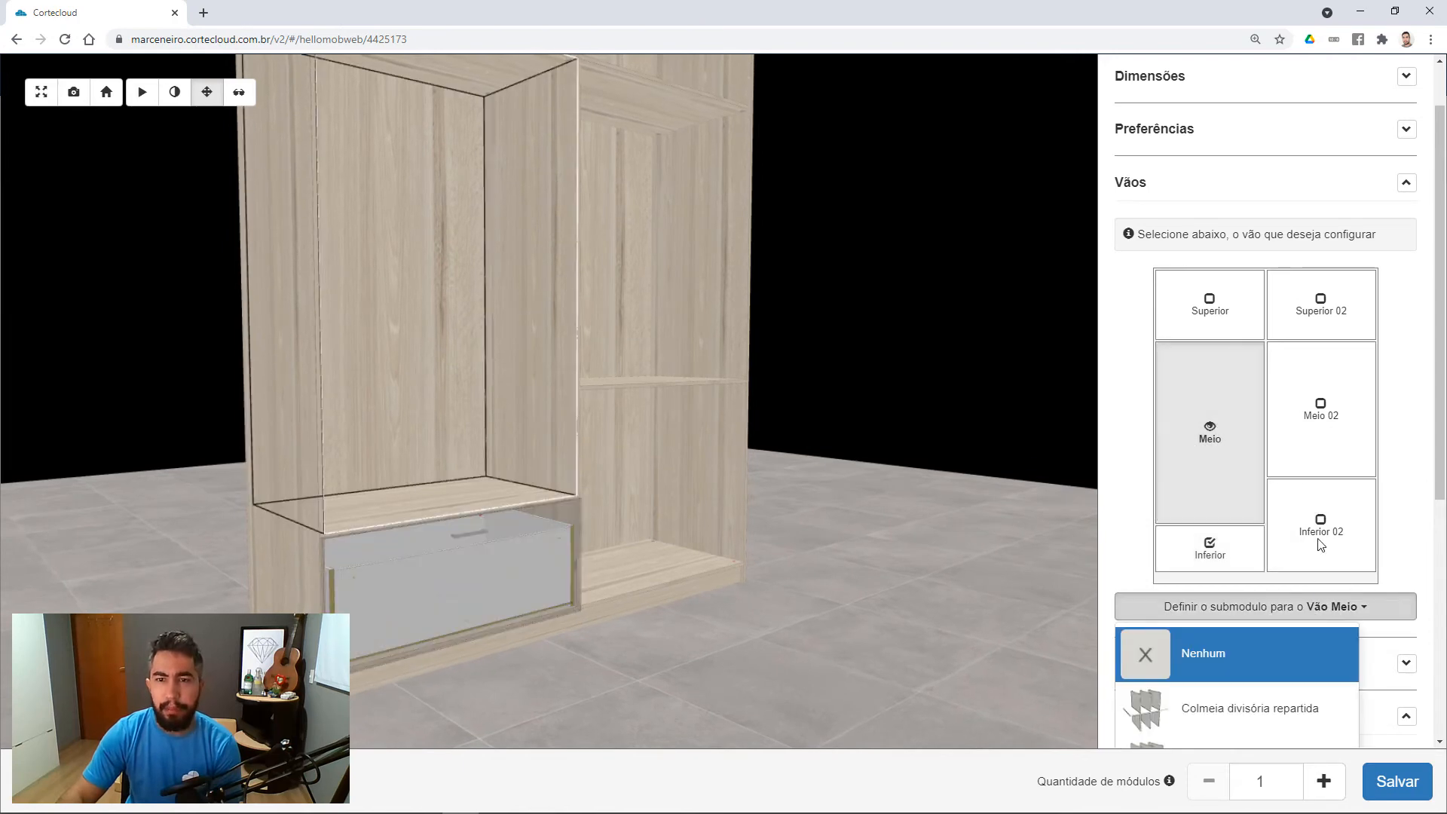
{"action": "scroll", "coordinate": [1314, 489], "scroll_direction": "down", "scroll_amount": 3}
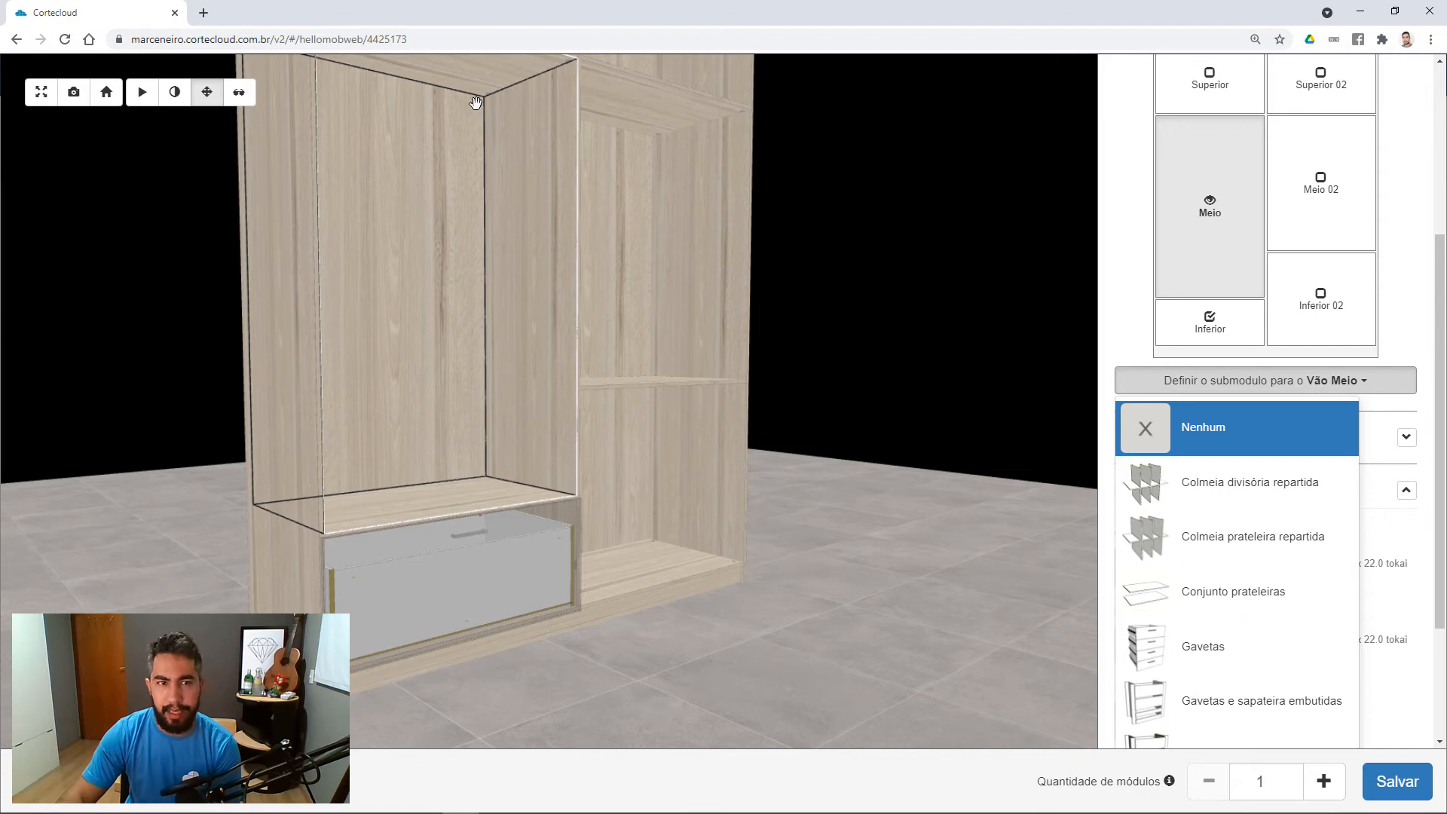
{"action": "left_click", "coordinate": [1201, 542]}
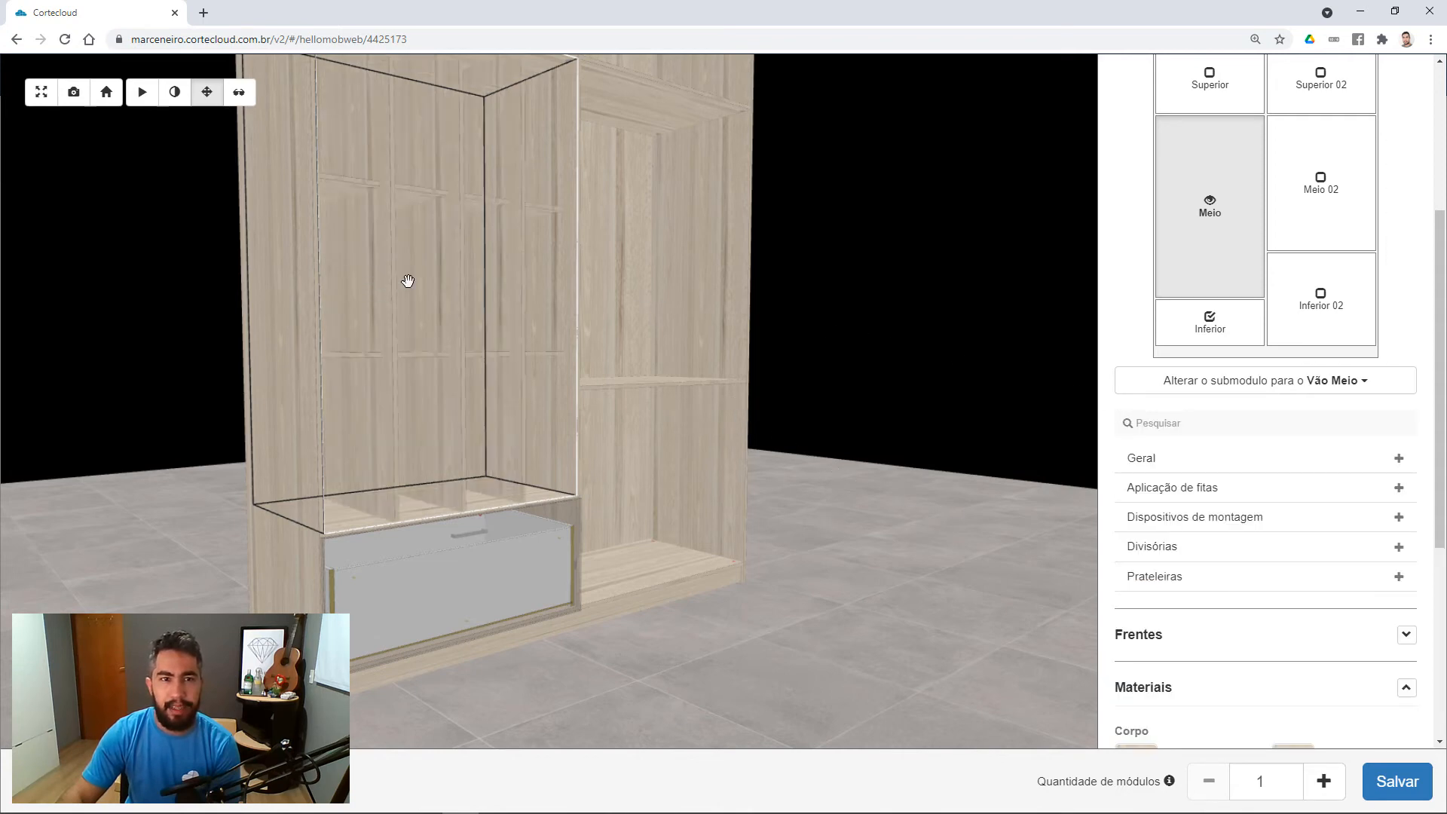
{"action": "left_click_drag", "start_coordinate": [430, 282], "coordinate": [459, 335]}
{"action": "left_click_drag", "start_coordinate": [486, 376], "coordinate": [504, 422]}
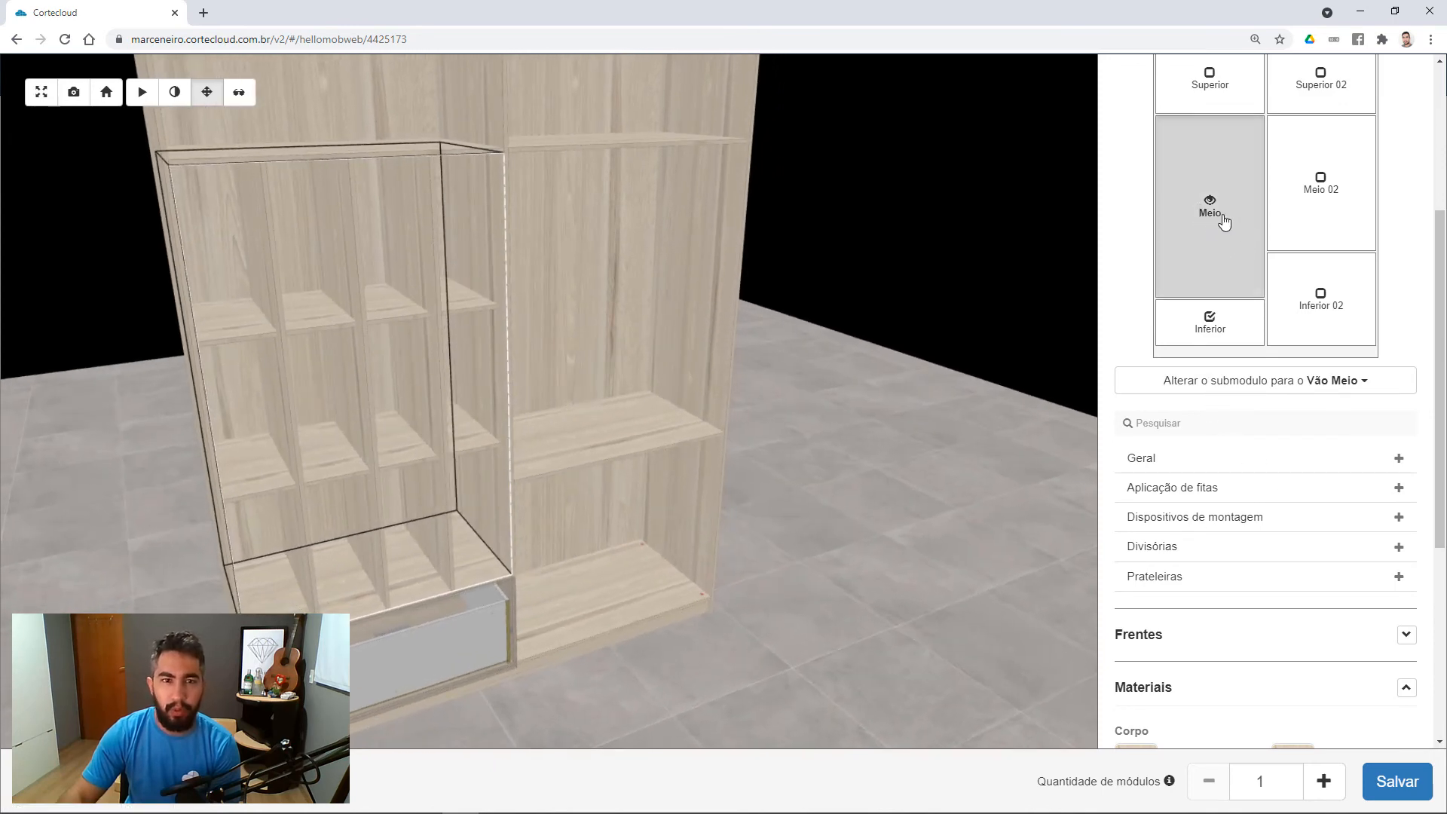
{"action": "left_click_drag", "start_coordinate": [595, 494], "coordinate": [594, 296]}
{"action": "left_click_drag", "start_coordinate": [288, 414], "coordinate": [475, 242]}
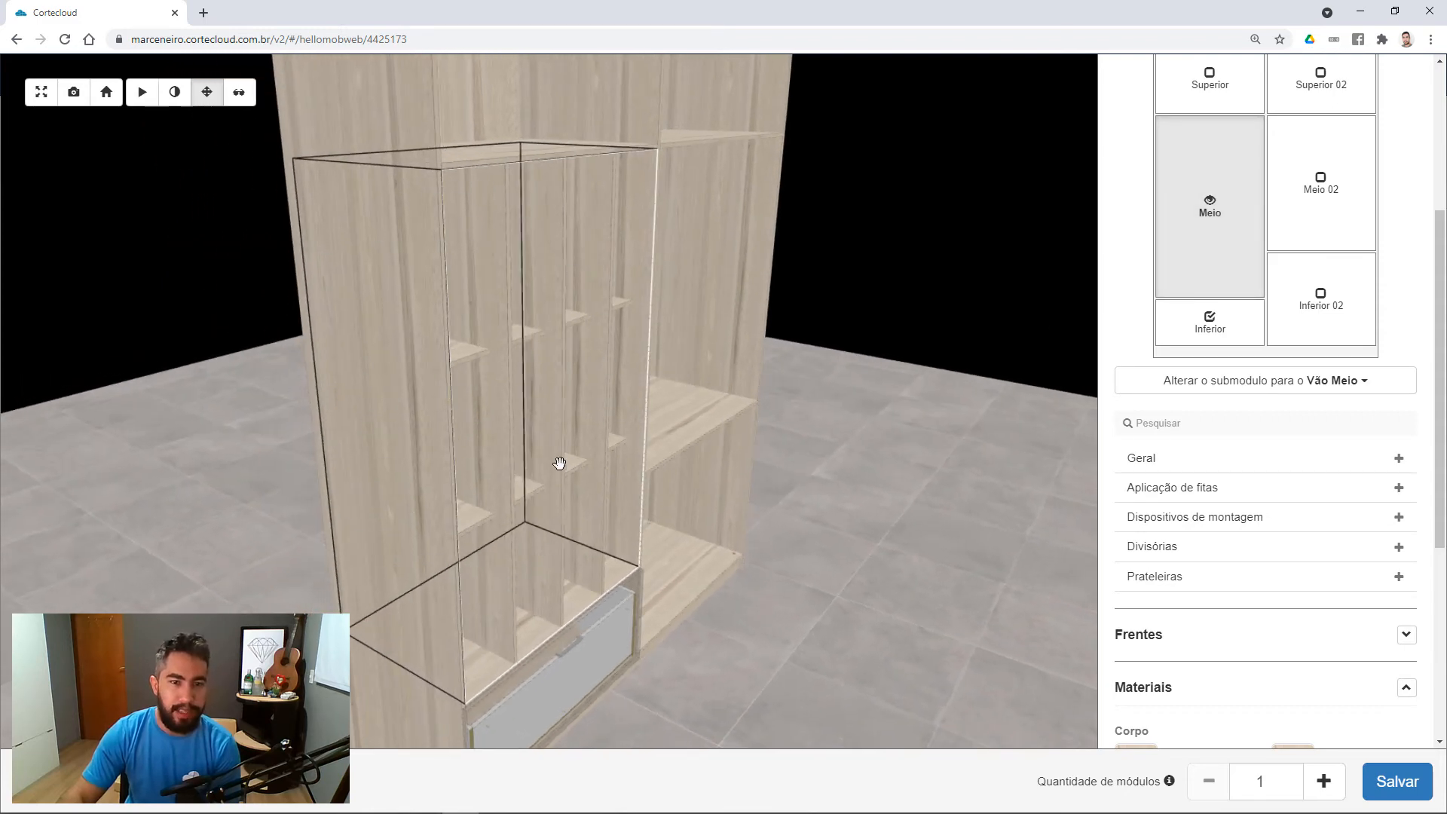
Set the Meio compartment's Número de divisórias to 1 in its Geral preferences and check the divisions in 3D.
{"action": "left_click", "coordinate": [1175, 463]}
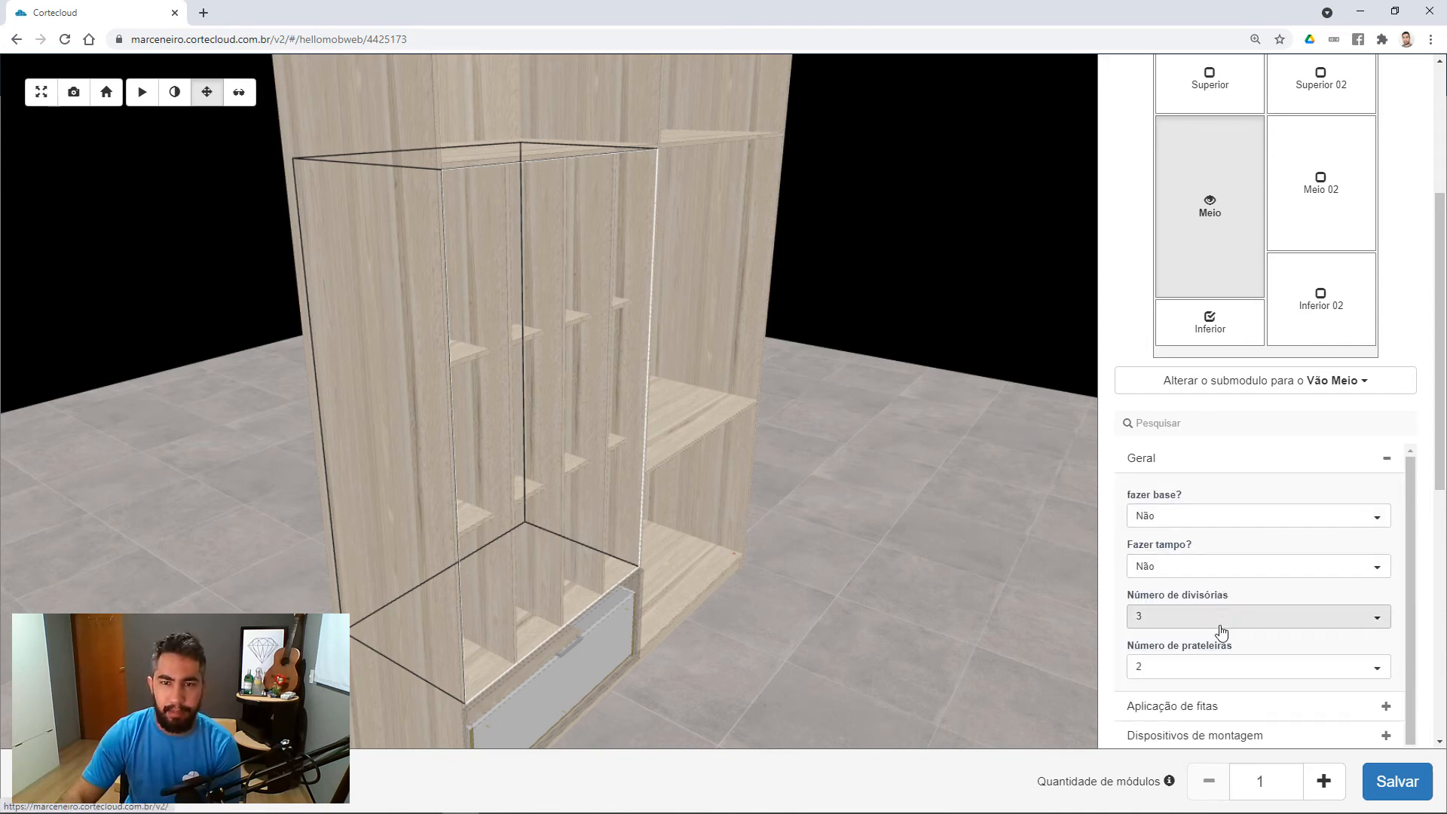
{"action": "left_click", "coordinate": [1172, 621]}
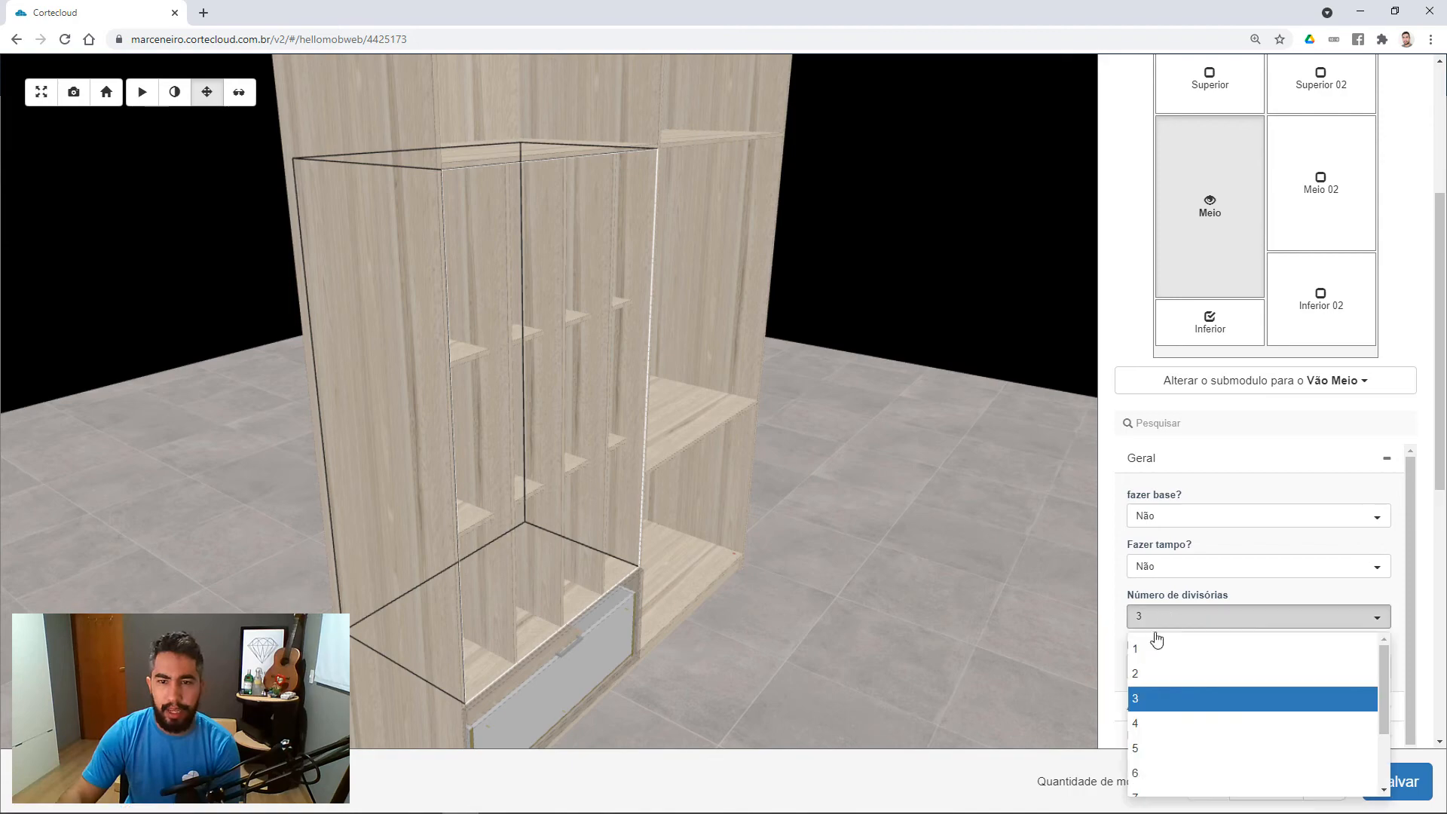
{"action": "left_click", "coordinate": [1141, 660]}
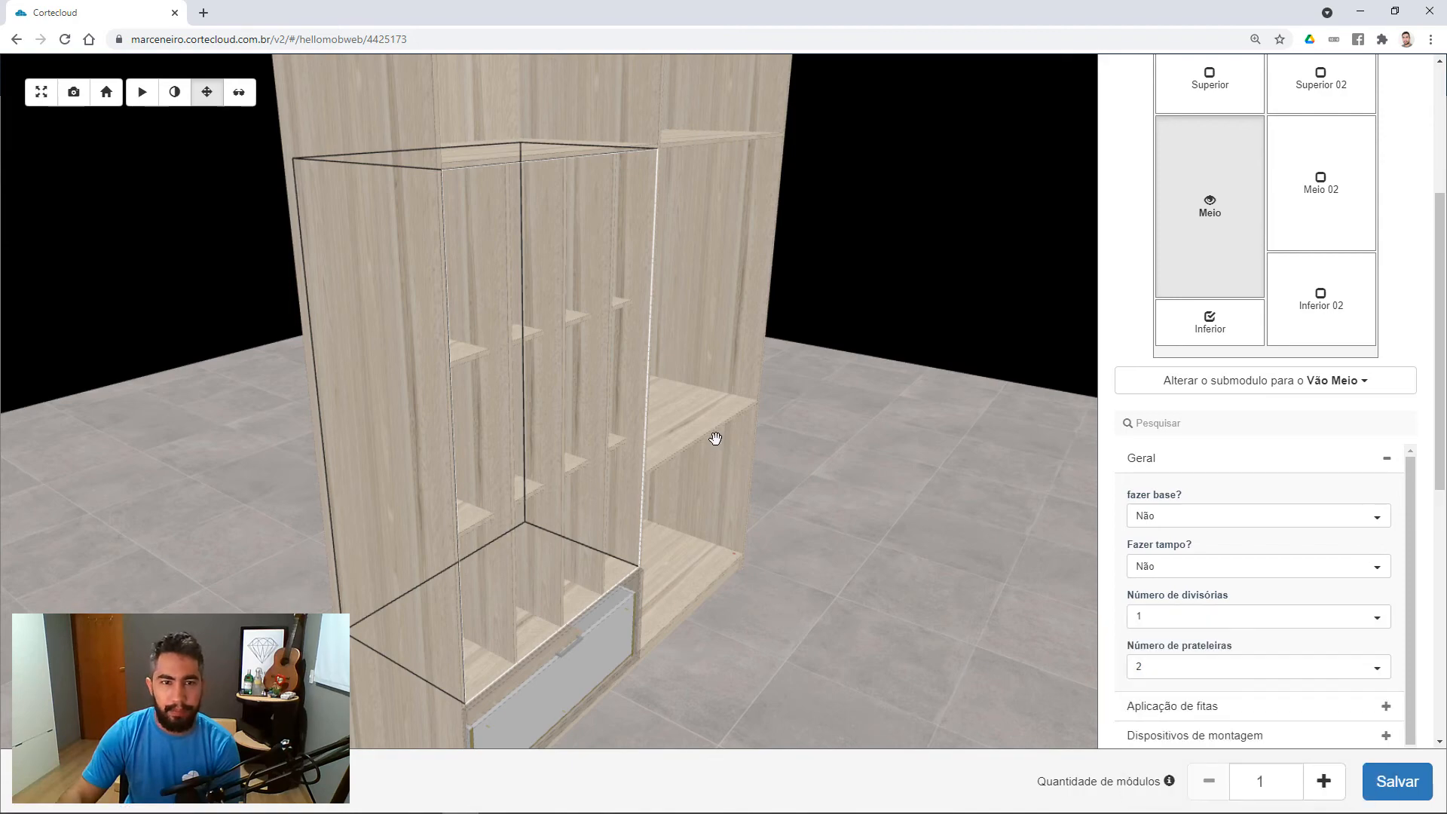
{"action": "left_click_drag", "start_coordinate": [681, 423], "coordinate": [520, 391]}
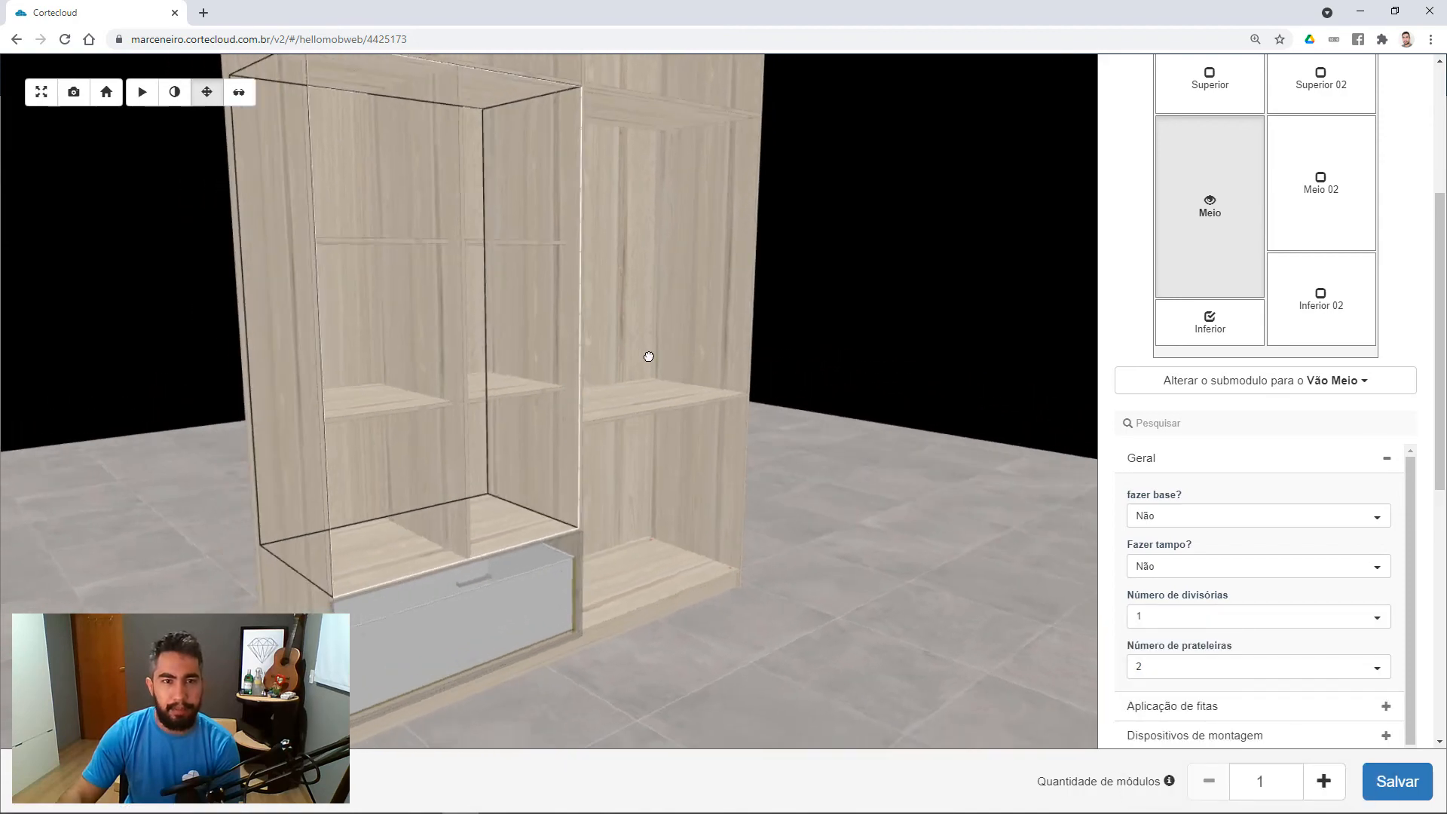
{"action": "left_click_drag", "start_coordinate": [649, 356], "coordinate": [575, 414]}
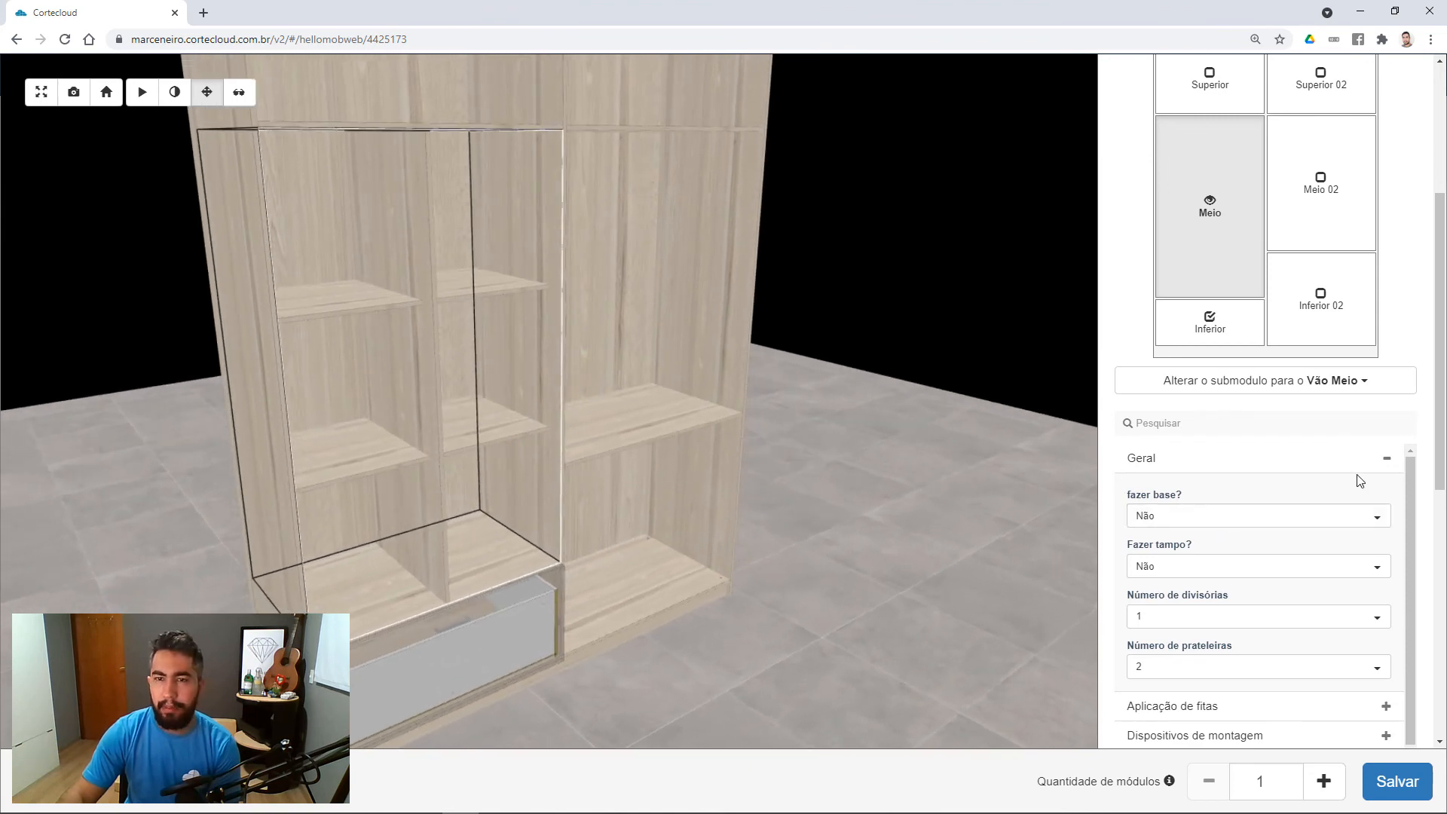
Assign the Gavetas iguais embutidas submodule to the Inferior 02 compartment.
{"action": "scroll", "coordinate": [1356, 481], "scroll_direction": "up", "scroll_amount": 1}
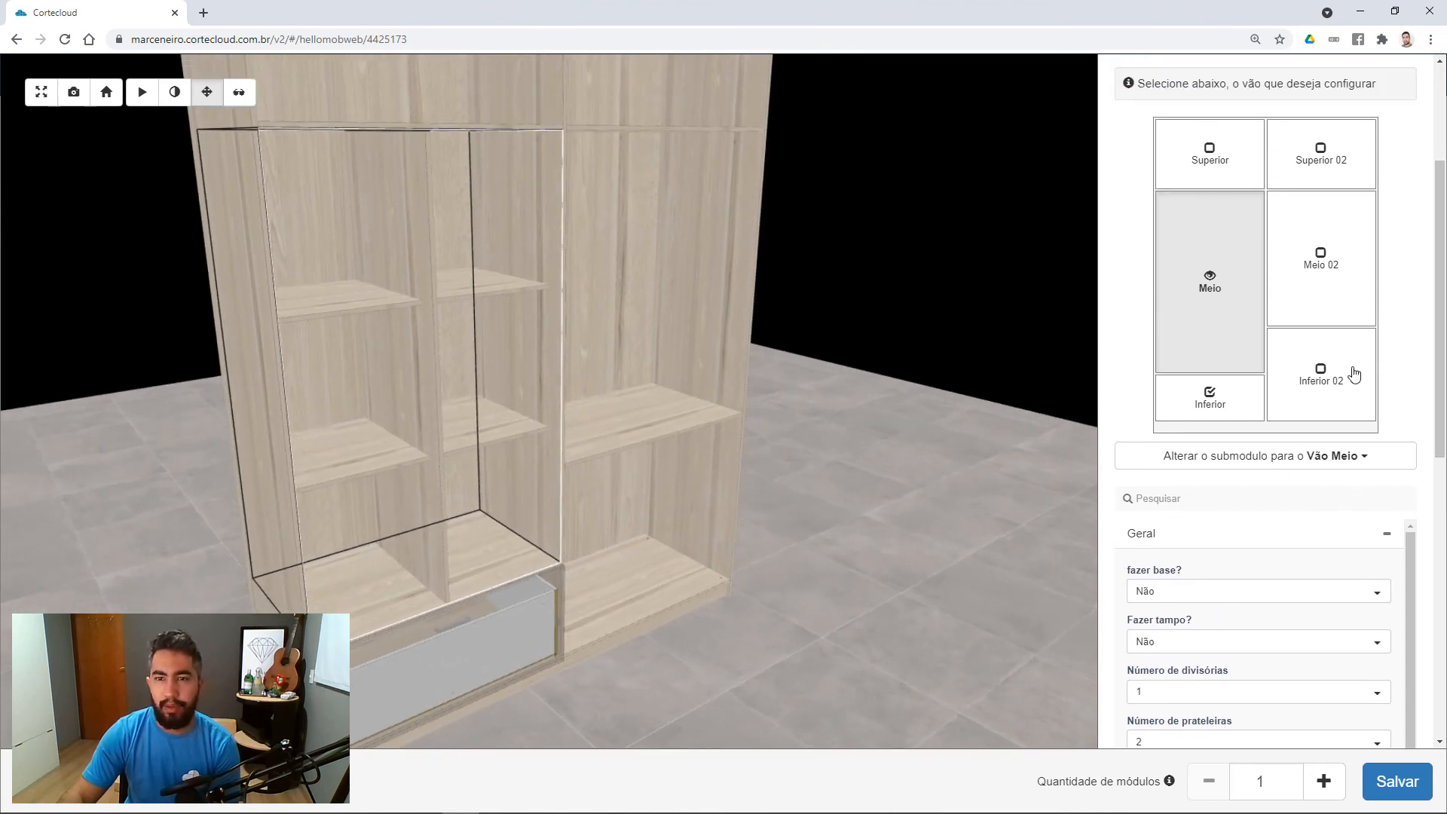
{"action": "left_click", "coordinate": [1325, 396]}
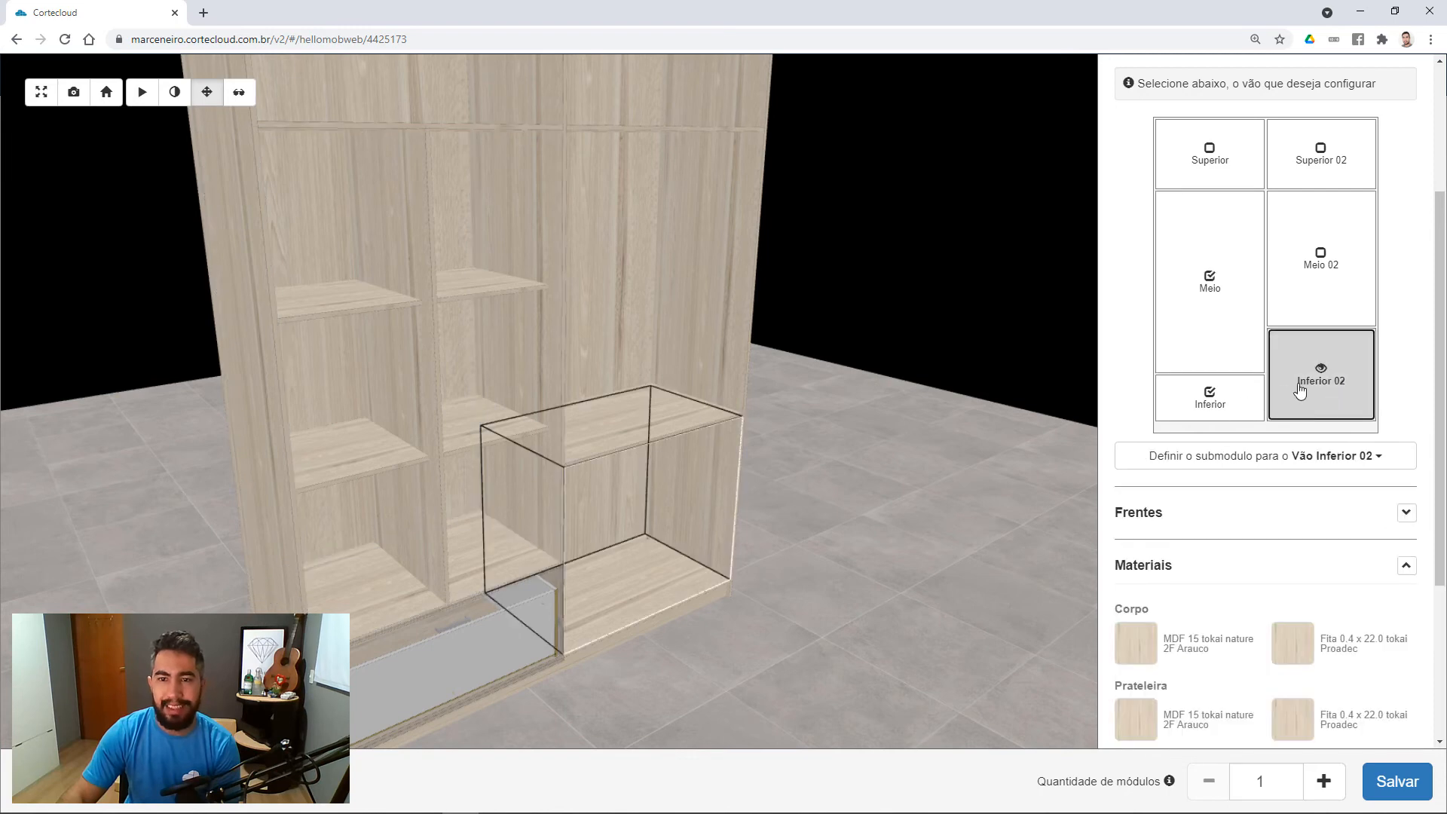
{"action": "left_click_drag", "start_coordinate": [613, 581], "coordinate": [575, 532]}
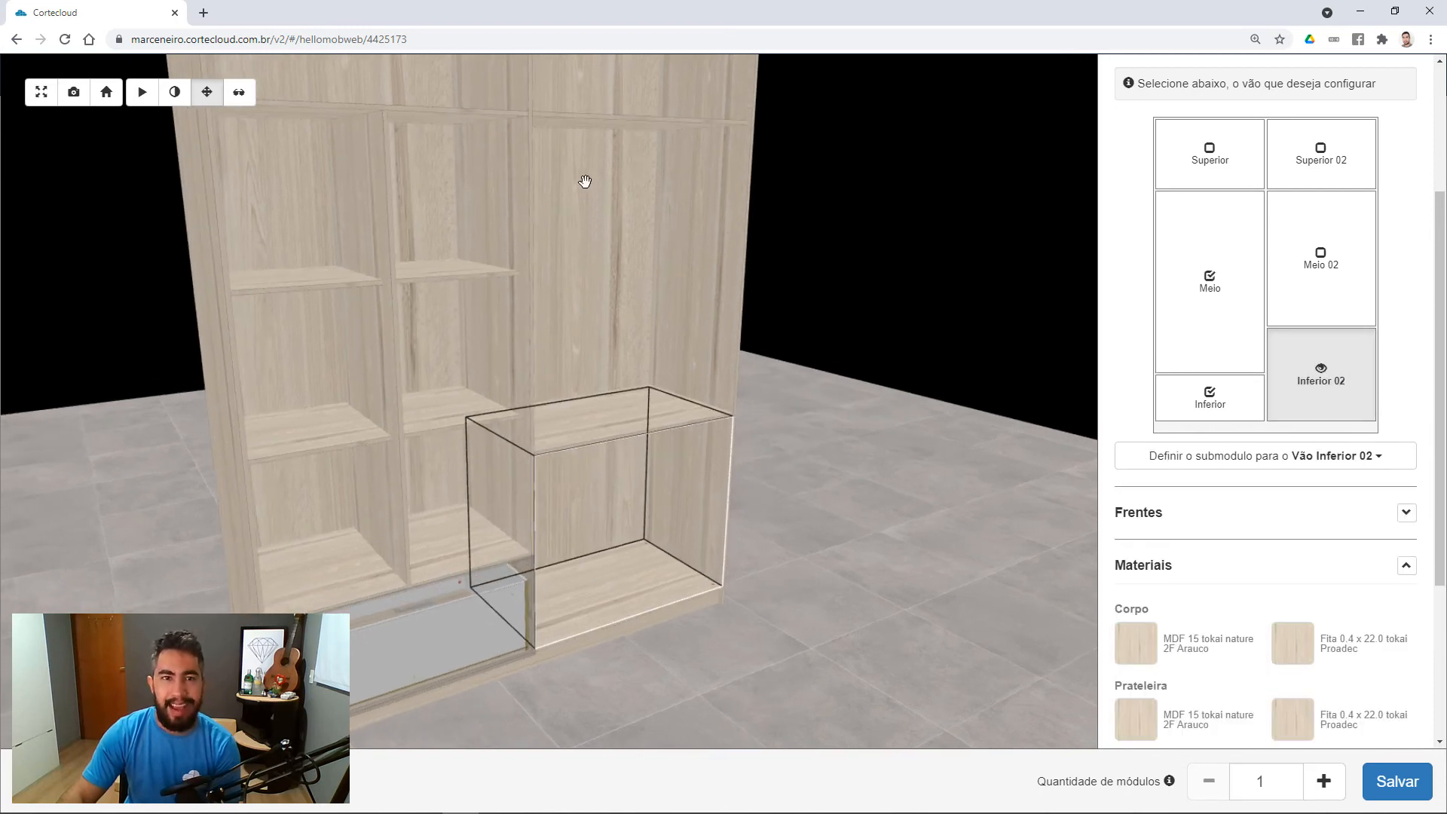
{"action": "left_click_drag", "start_coordinate": [662, 592], "coordinate": [630, 259]}
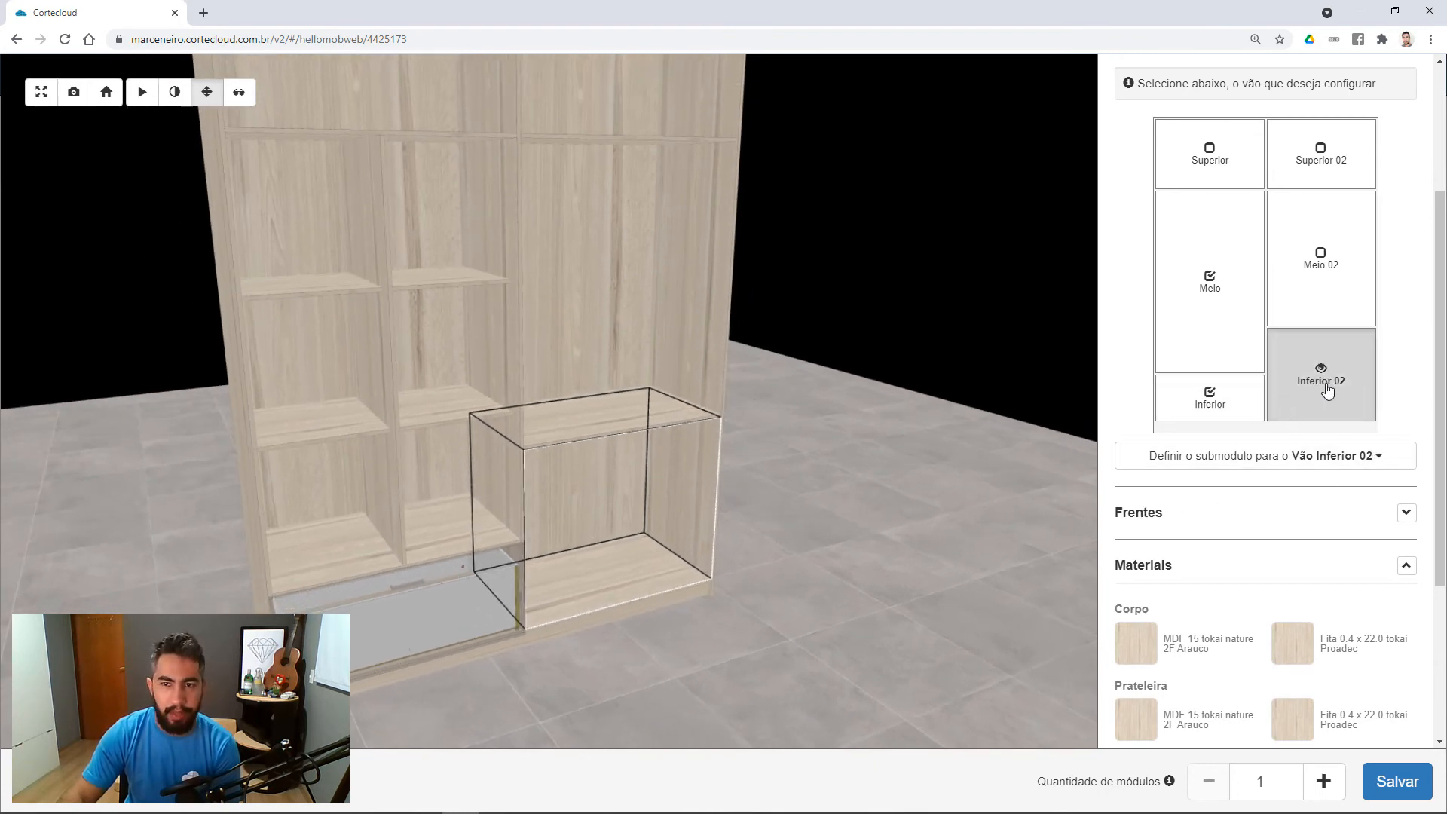
{"action": "left_click", "coordinate": [1322, 462]}
{"action": "scroll", "coordinate": [1274, 581], "scroll_direction": "down", "scroll_amount": 3}
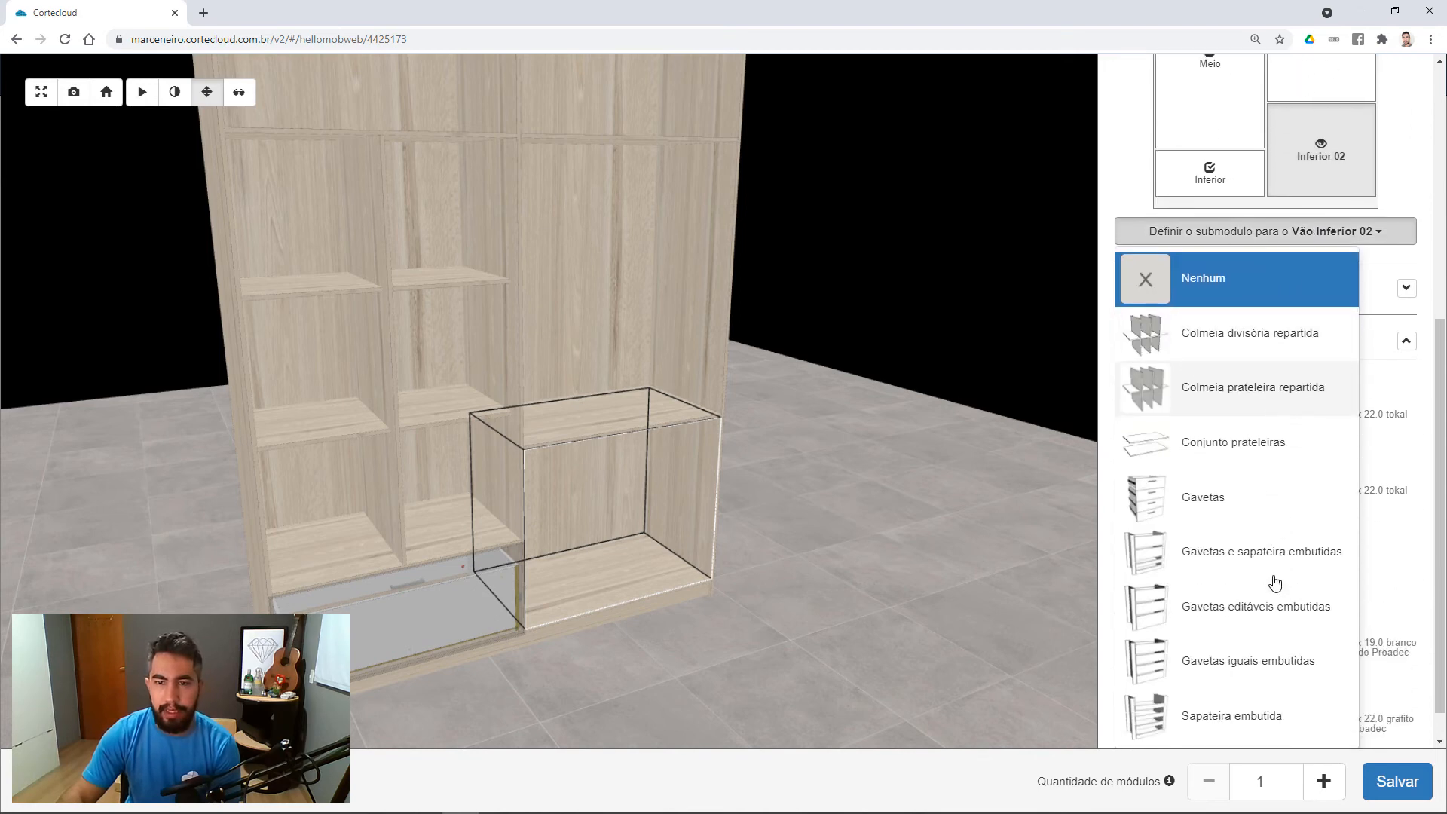
{"action": "scroll", "coordinate": [1274, 582], "scroll_direction": "down", "scroll_amount": 1}
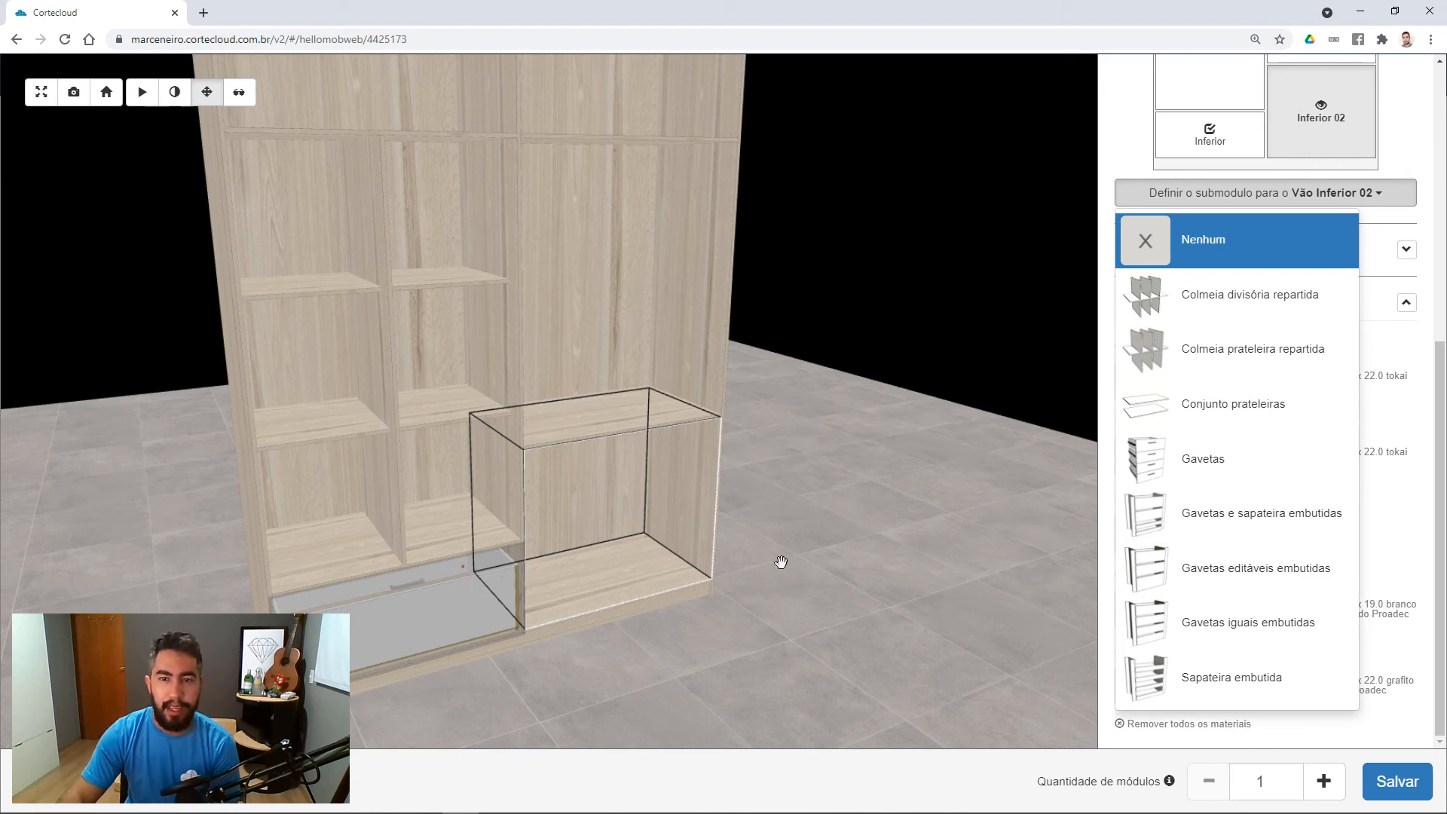
{"action": "left_click", "coordinate": [1213, 631]}
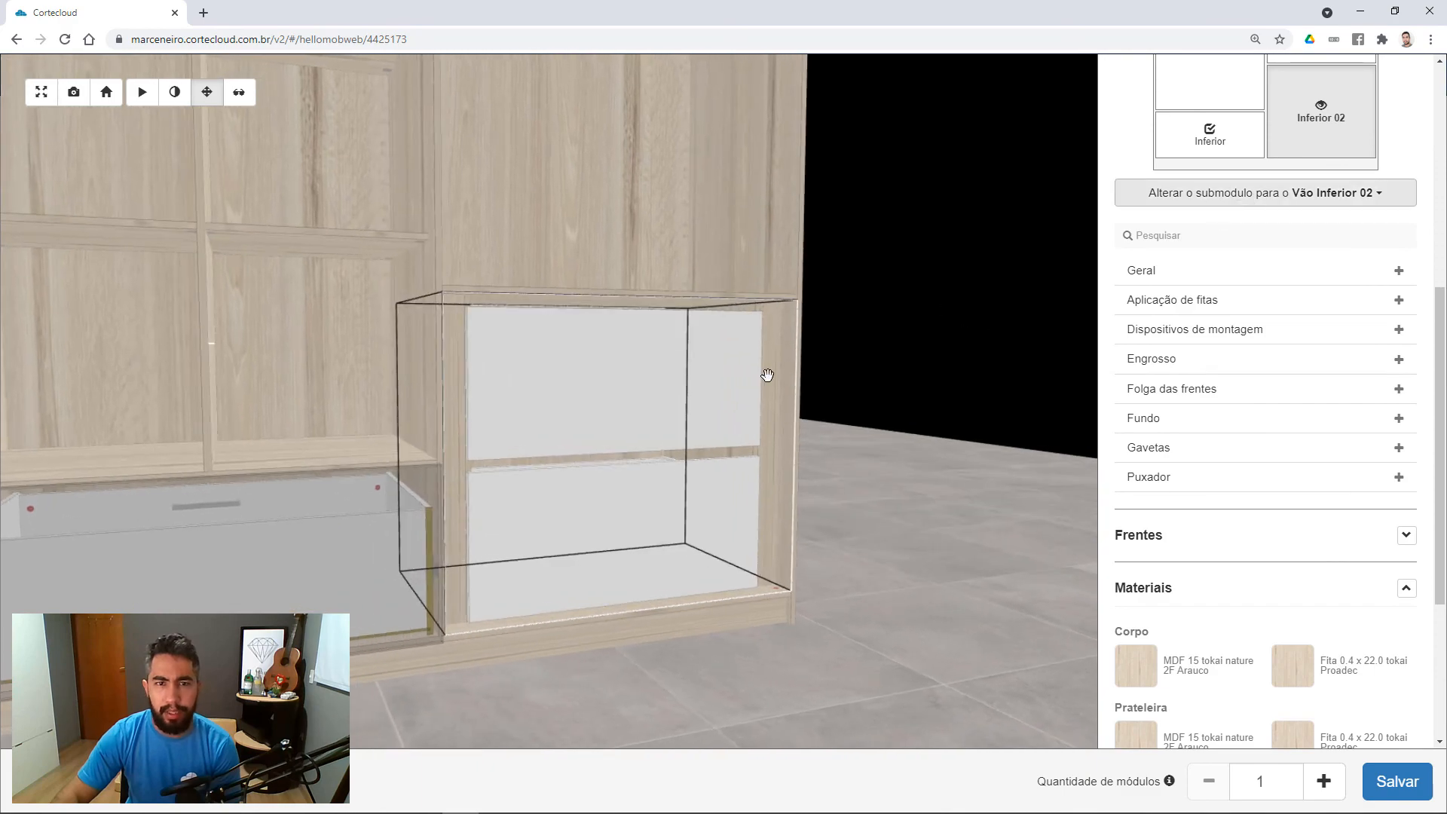
Set the Inferior 02 compartment's Número de Gavetas to 4 in its Geral preferences and check the drawers in 3D.
{"action": "left_click_drag", "start_coordinate": [756, 422], "coordinate": [537, 532]}
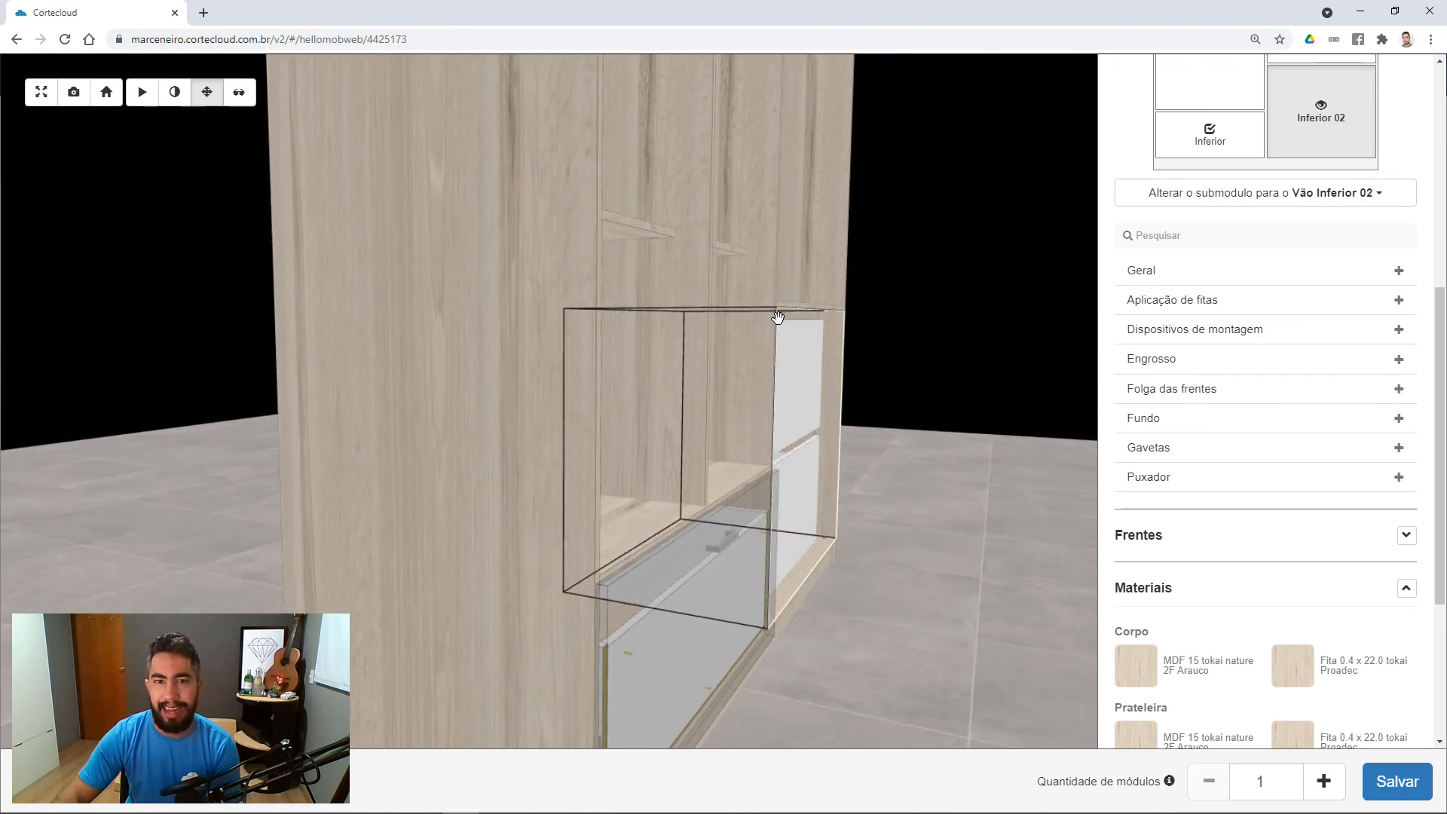
{"action": "left_click_drag", "start_coordinate": [778, 316], "coordinate": [745, 398]}
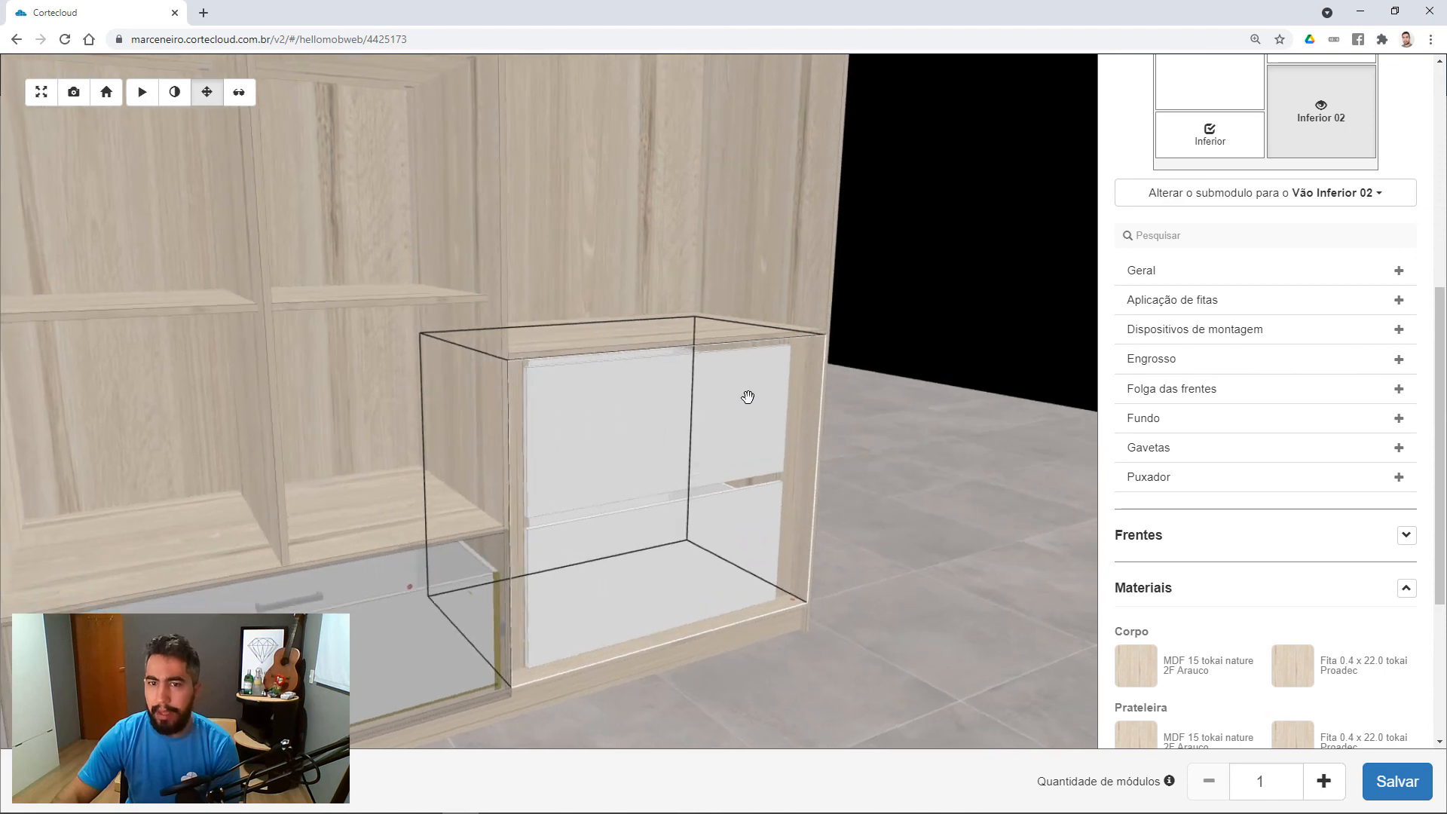
{"action": "left_click", "coordinate": [1147, 272]}
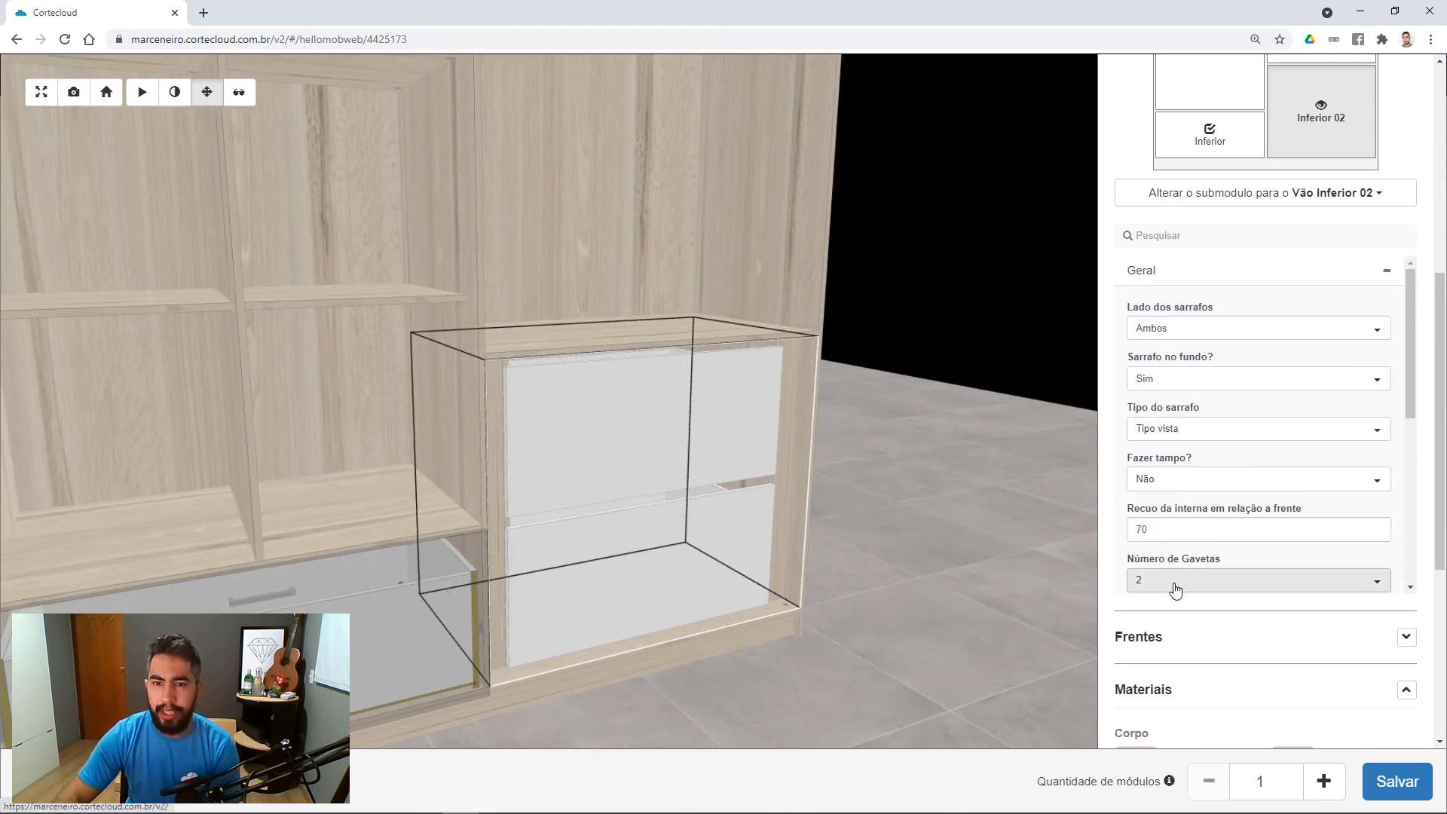
{"action": "left_click", "coordinate": [1176, 586]}
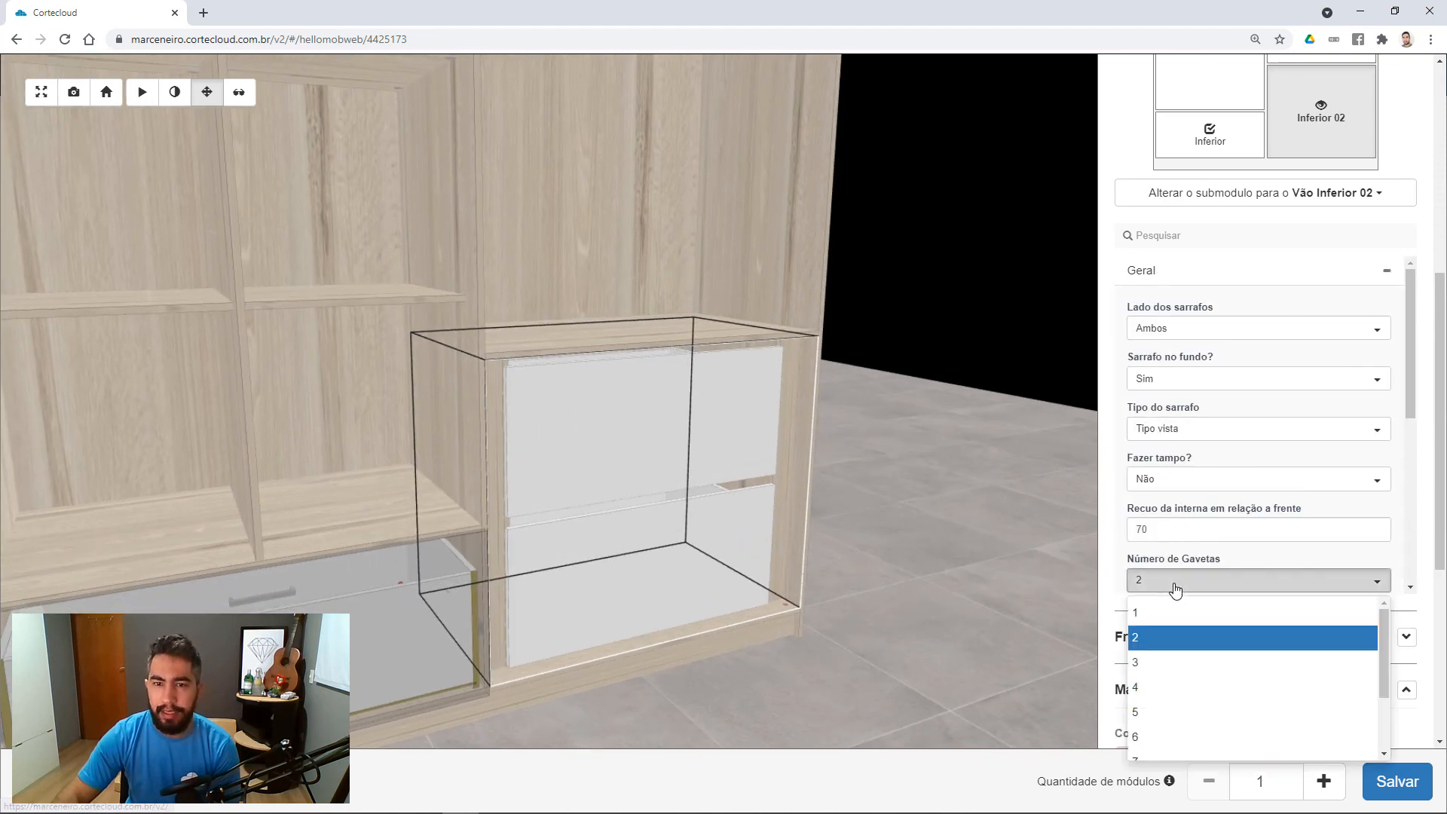
{"action": "left_click", "coordinate": [1149, 688]}
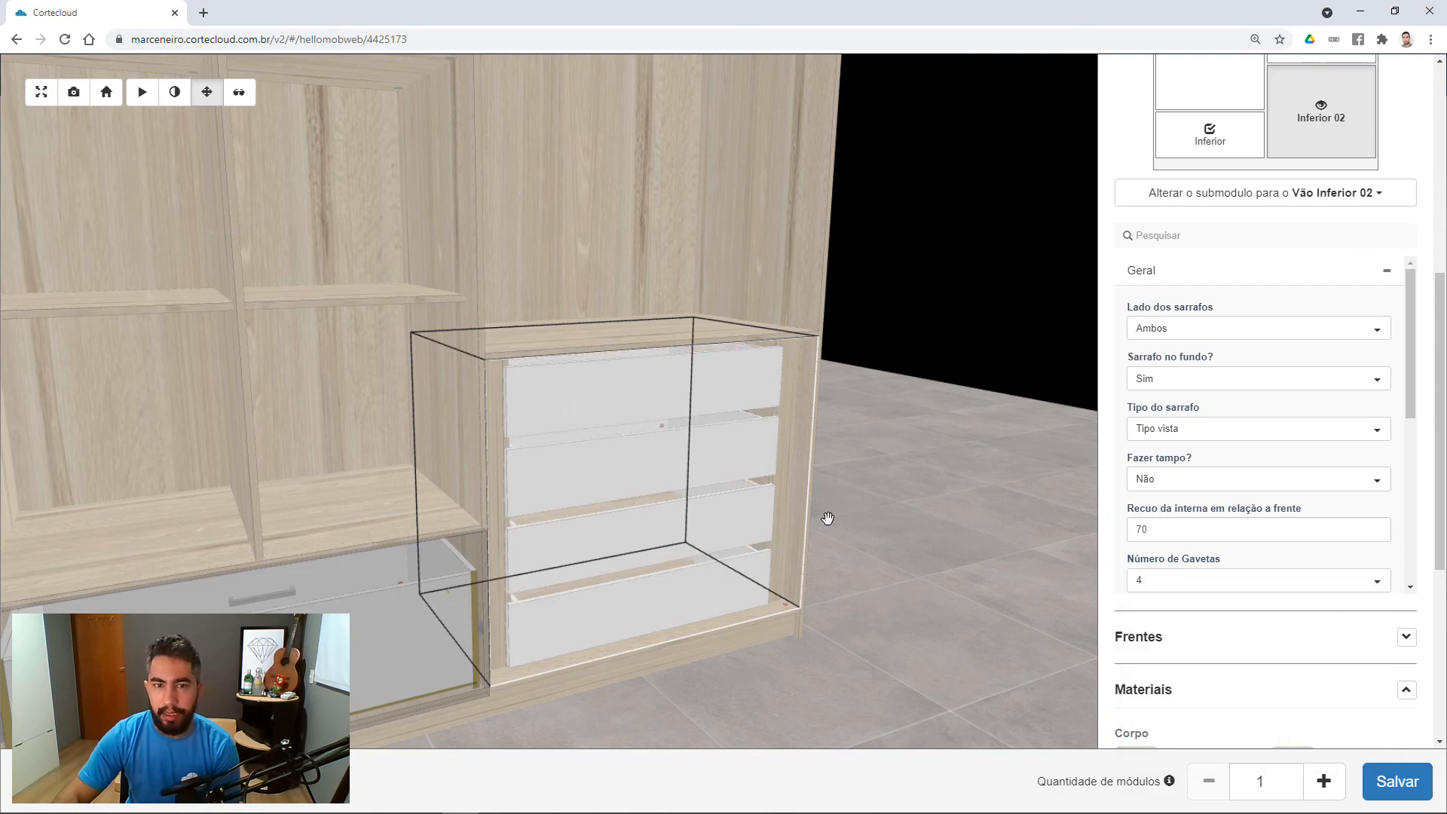
{"action": "left_click_drag", "start_coordinate": [827, 517], "coordinate": [697, 548]}
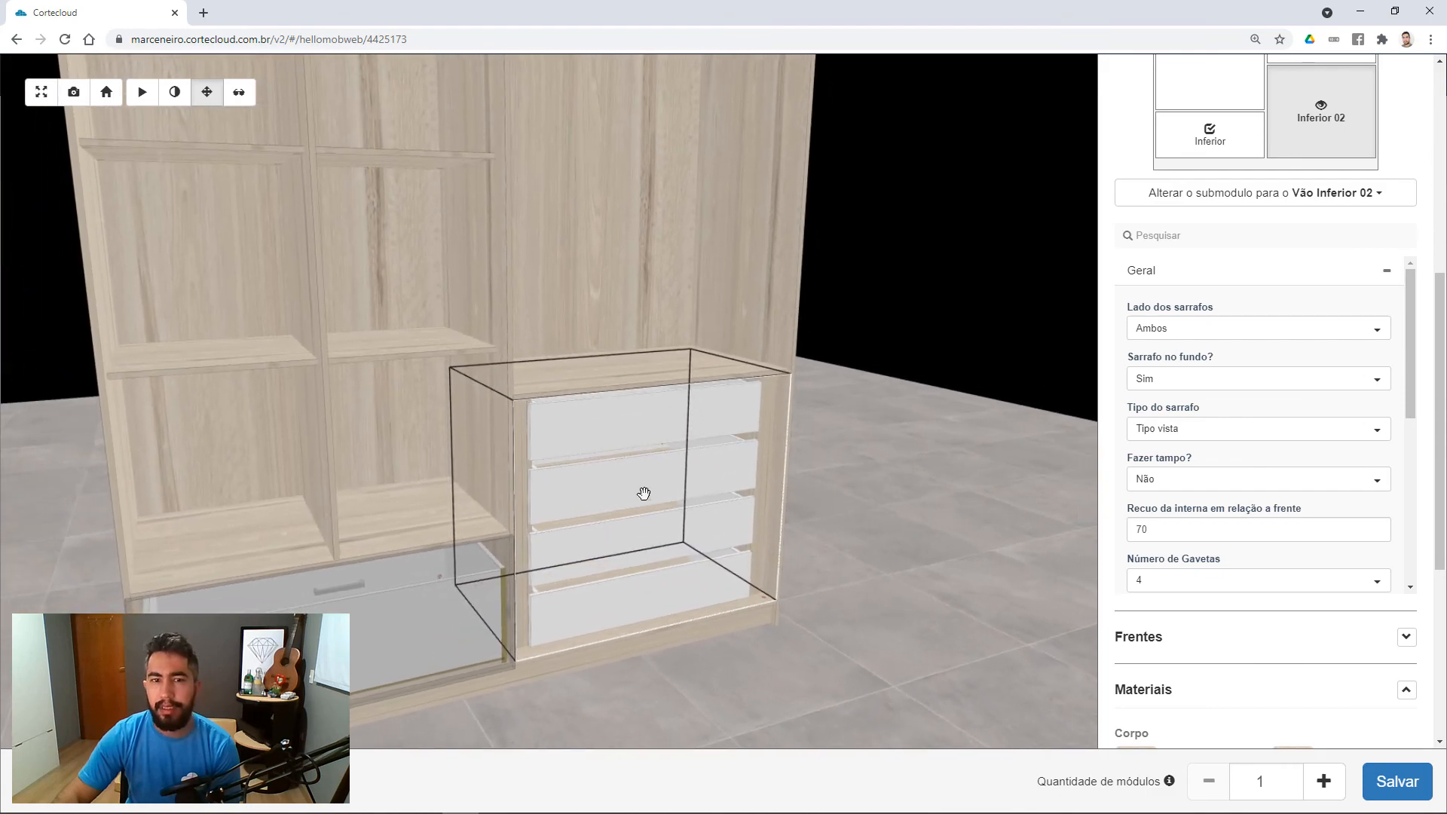
{"action": "left_click_drag", "start_coordinate": [659, 494], "coordinate": [526, 490]}
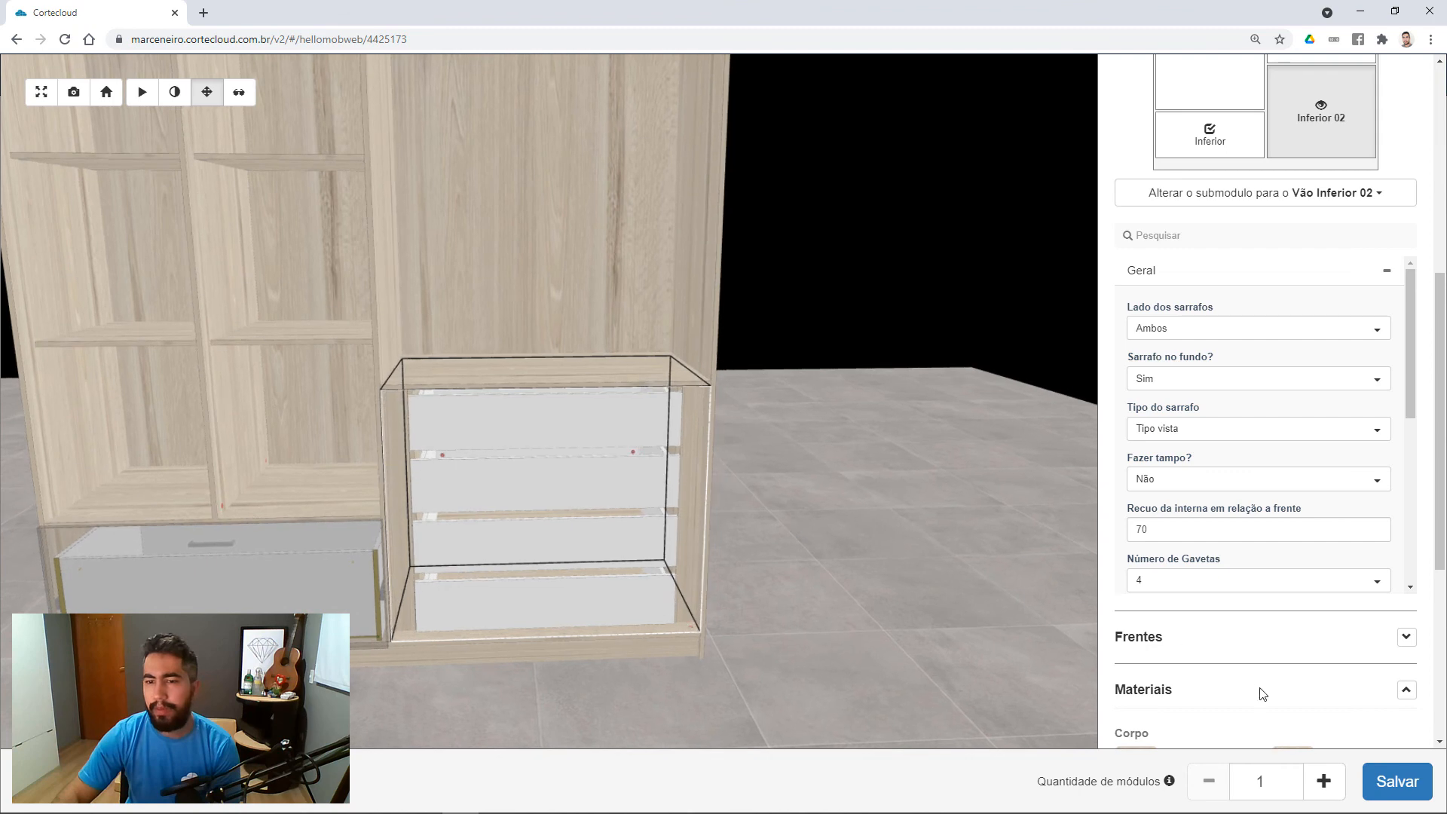
{"action": "scroll", "coordinate": [1243, 513], "scroll_direction": "up", "scroll_amount": 3}
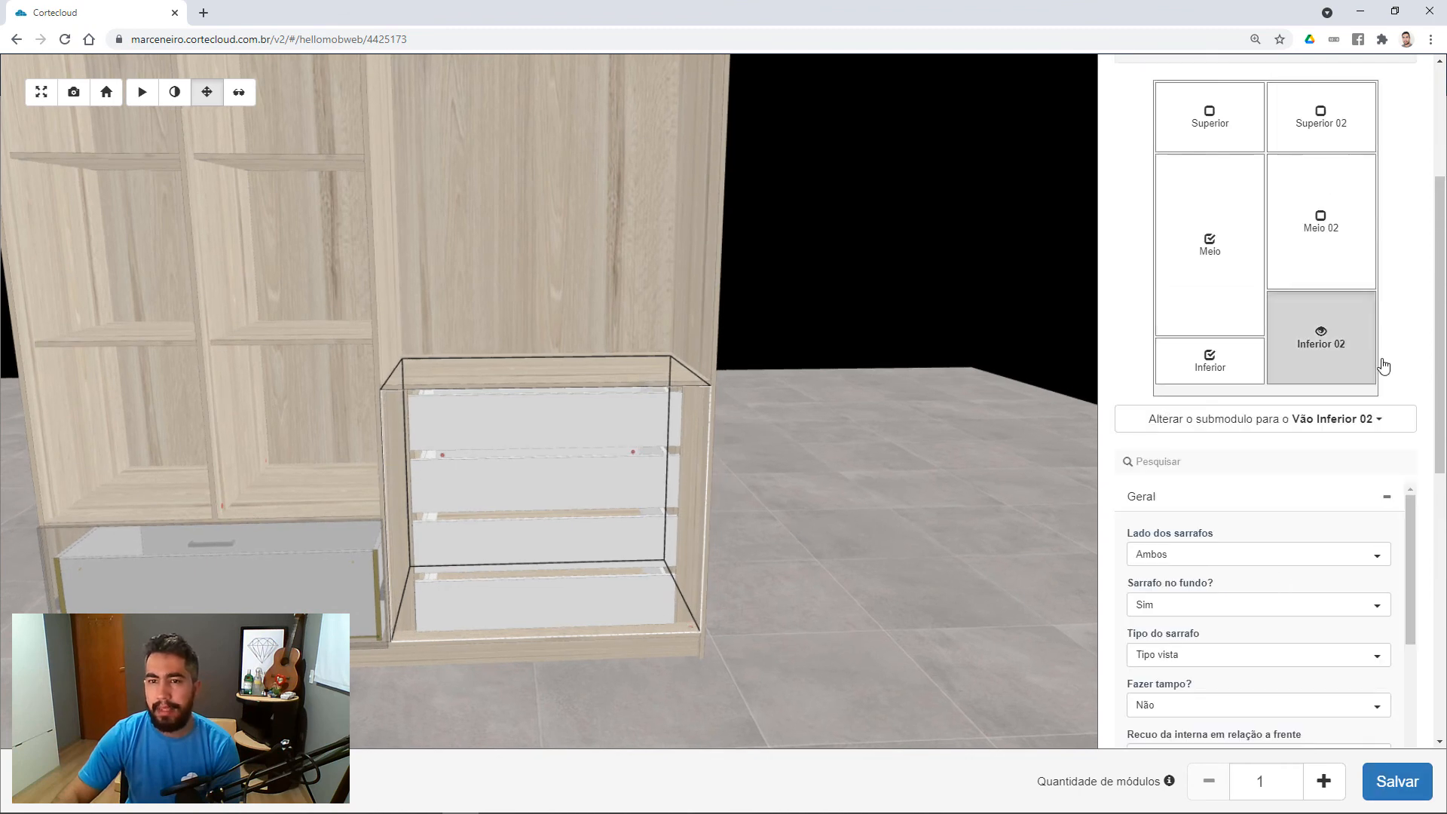
{"action": "left_click", "coordinate": [1385, 503]}
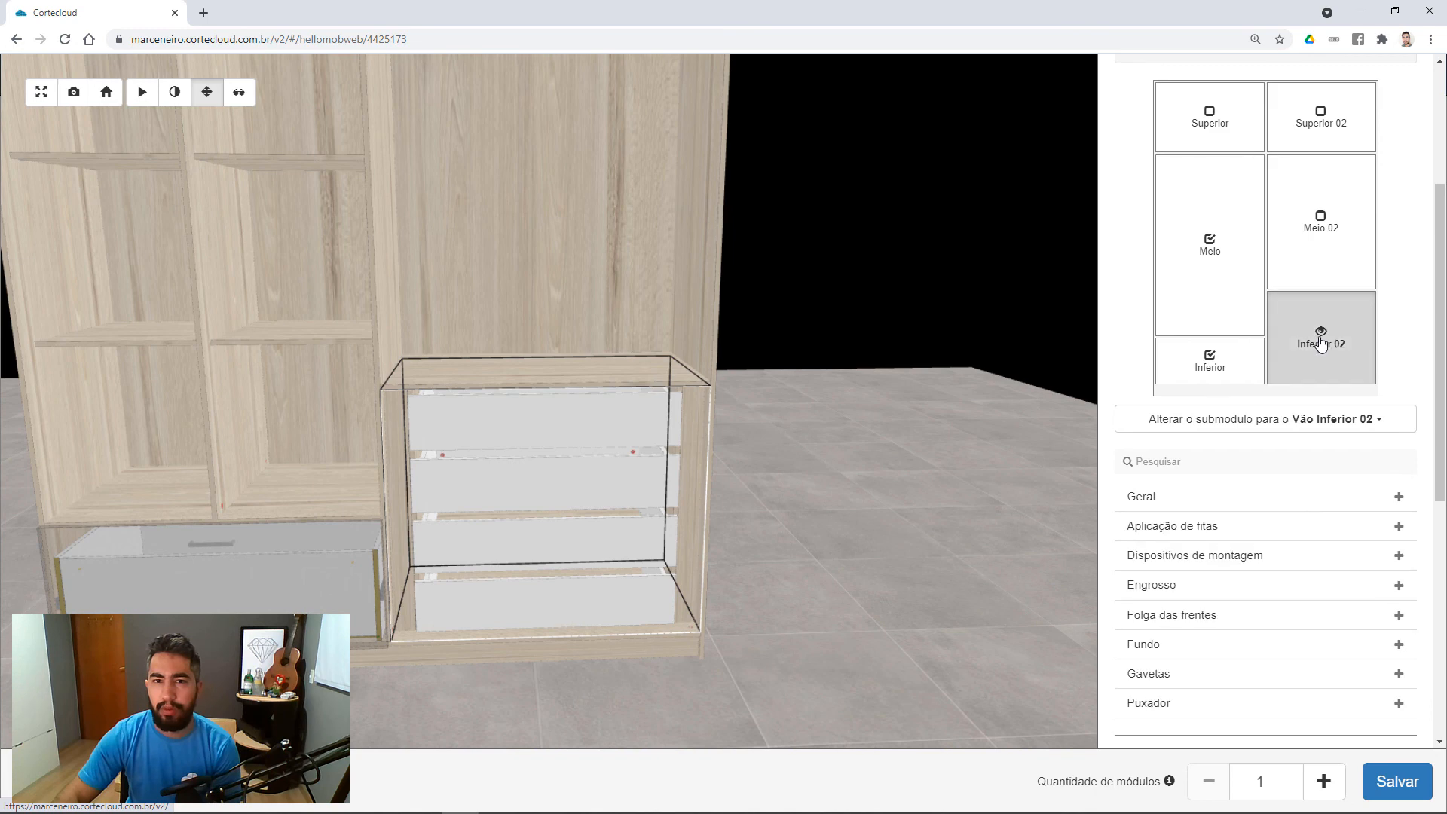
Assign the Conjunto prateleiras submodule to the Meio 02 compartment and check the shelves in the 3D model.
{"action": "left_click", "coordinate": [1316, 263]}
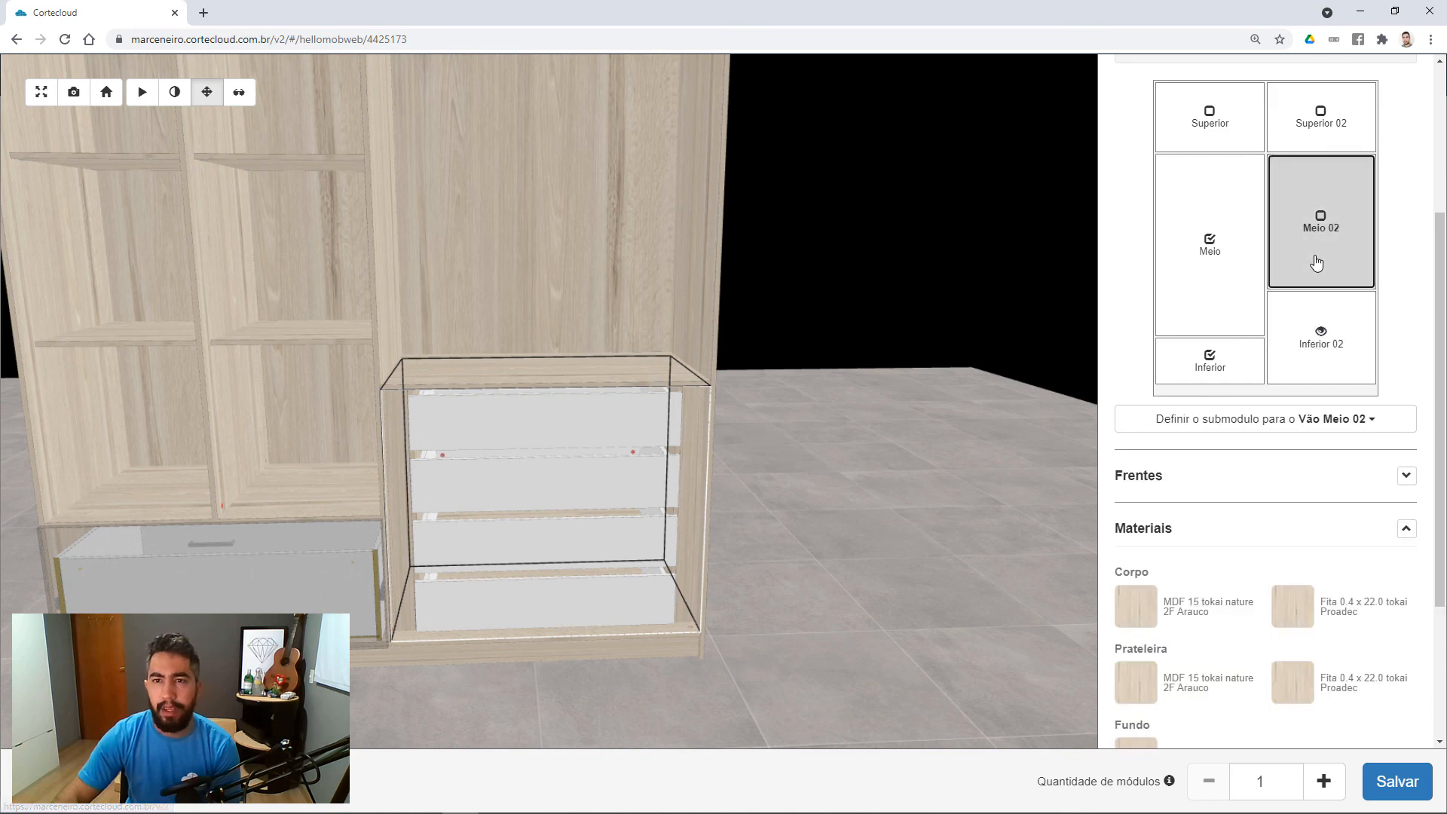
{"action": "left_click", "coordinate": [1351, 432]}
{"action": "scroll", "coordinate": [1266, 581], "scroll_direction": "down", "scroll_amount": 1}
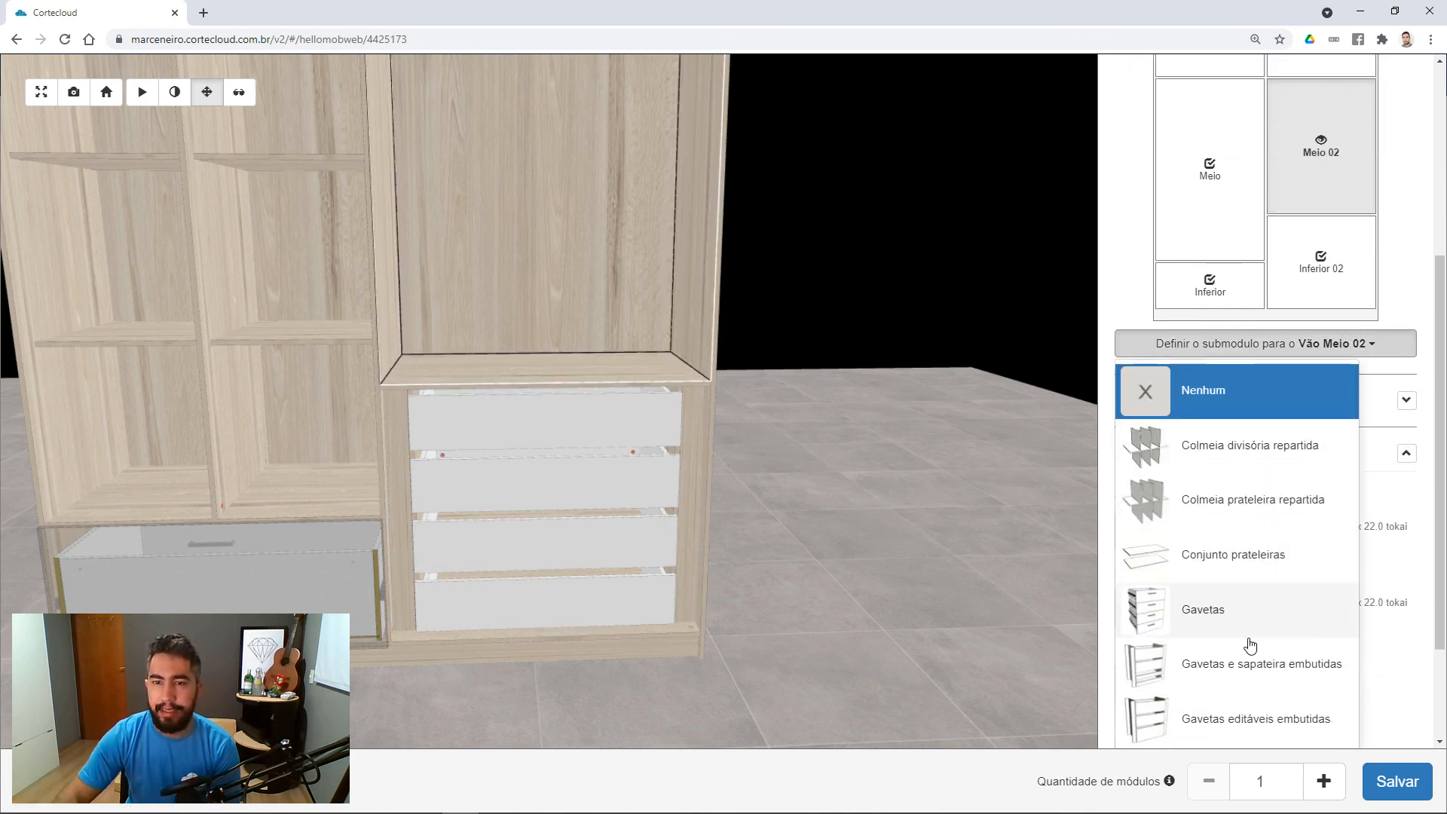
{"action": "left_click", "coordinate": [1222, 570]}
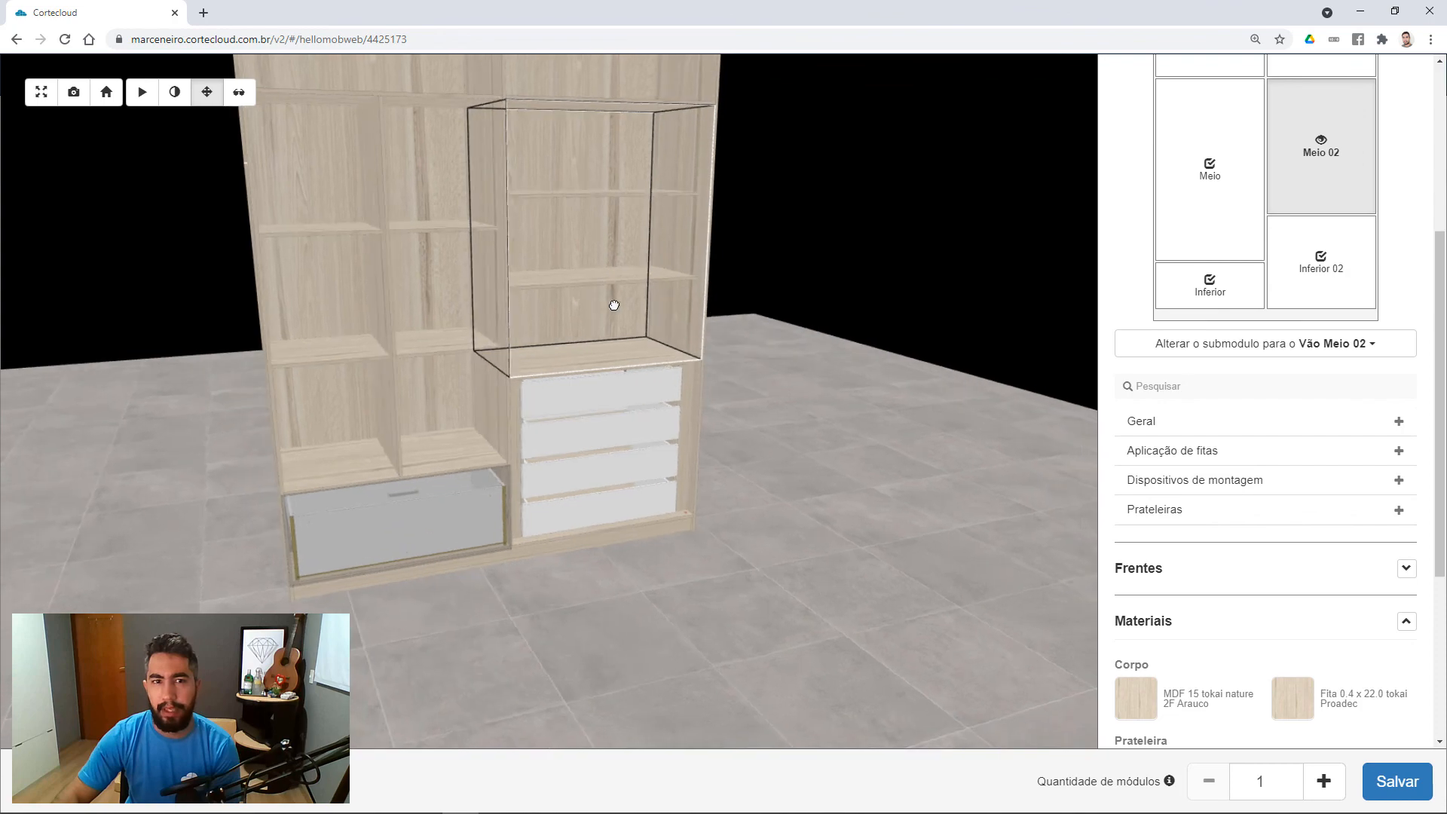
{"action": "left_click_drag", "start_coordinate": [614, 305], "coordinate": [658, 314]}
{"action": "scroll", "coordinate": [1279, 301], "scroll_direction": "down", "scroll_amount": 1}
{"action": "scroll", "coordinate": [1277, 302], "scroll_direction": "up", "scroll_amount": 2}
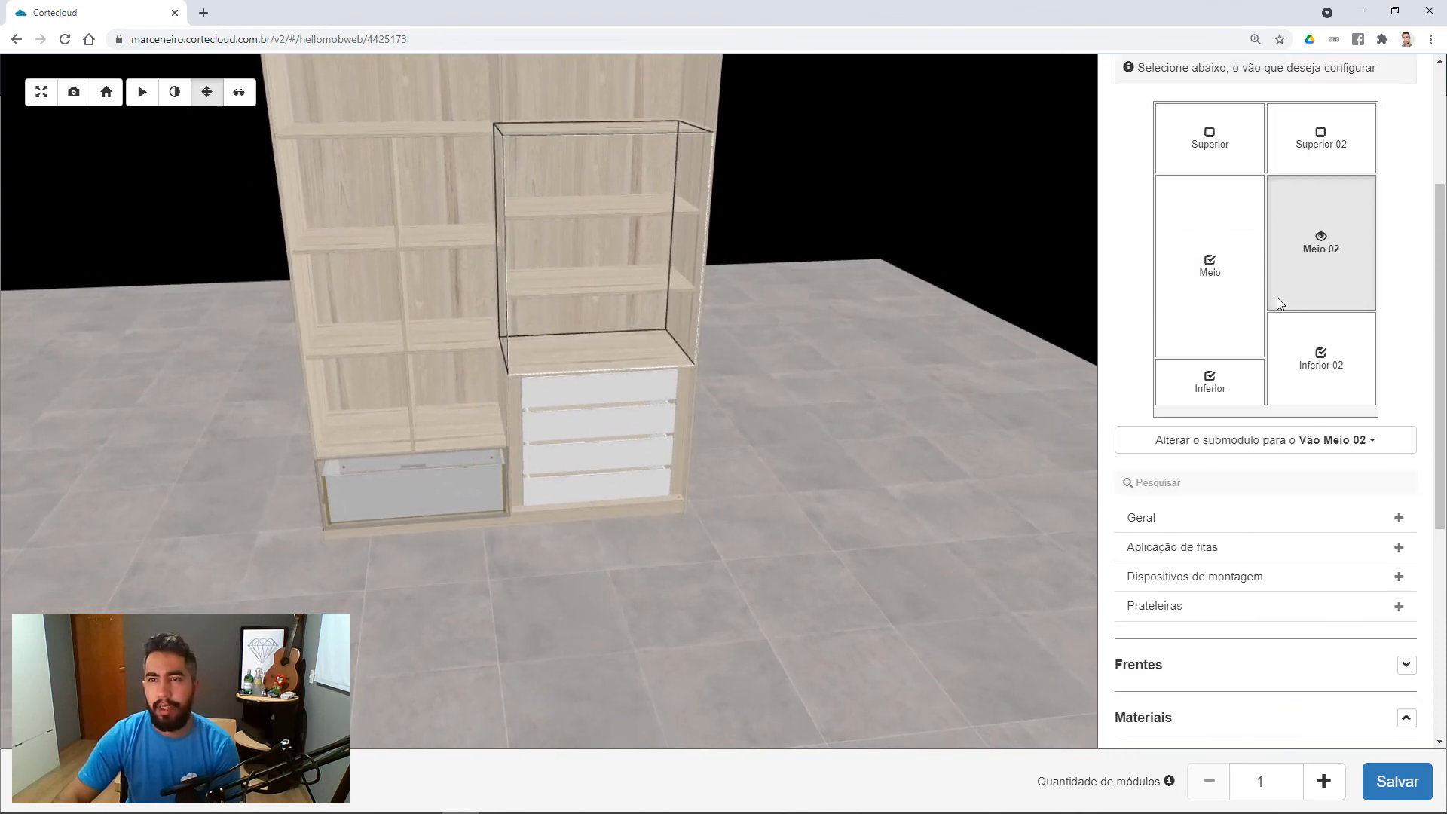
Restore the initial 3D view, deselect the Meio 02 compartment and examine the whole wardrobe.
{"action": "scroll", "coordinate": [1277, 297], "scroll_direction": "up", "scroll_amount": 2}
{"action": "left_click", "coordinate": [105, 92]}
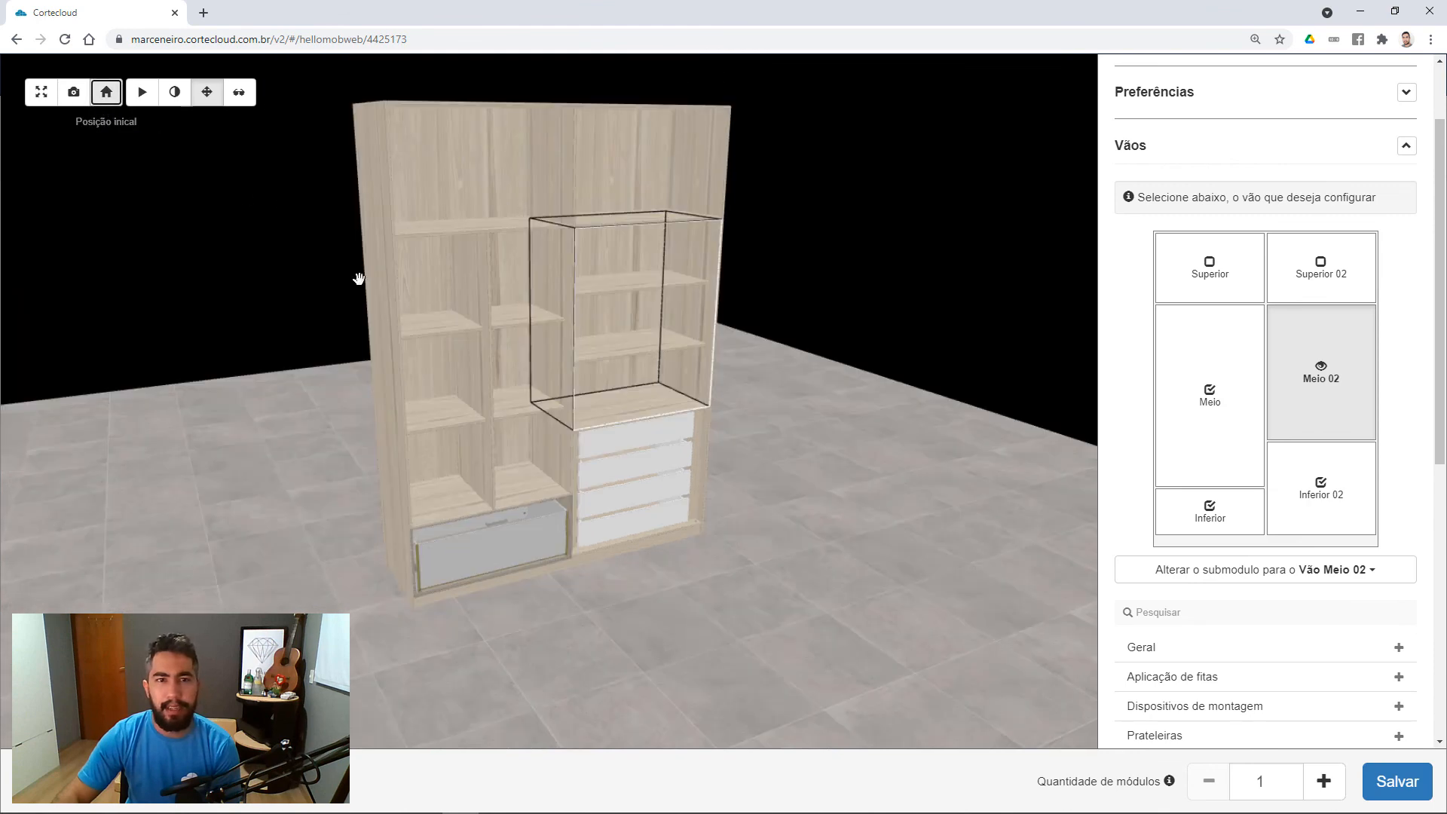
{"action": "left_click", "coordinate": [1335, 405]}
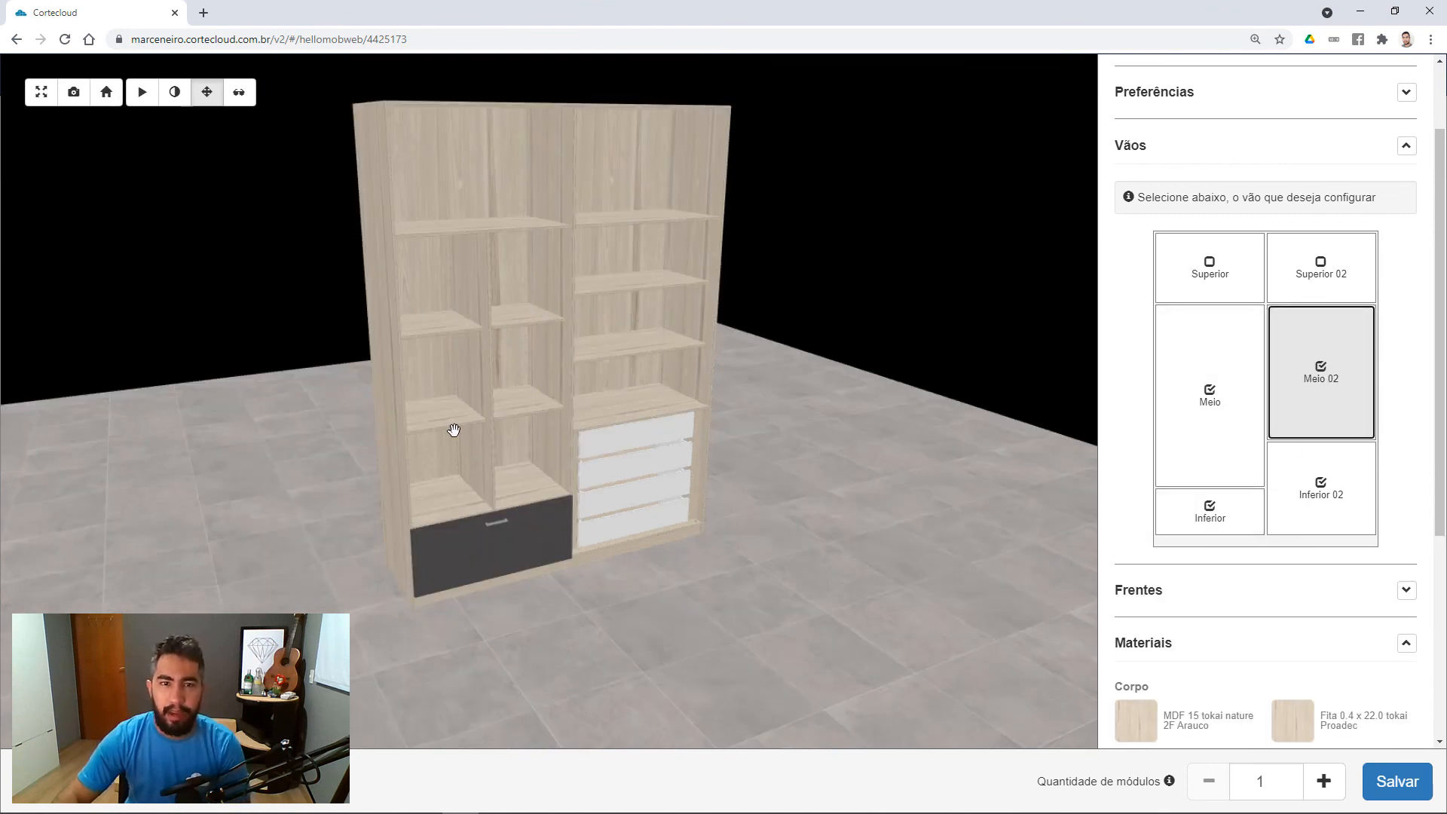
{"action": "left_click_drag", "start_coordinate": [116, 451], "coordinate": [188, 432]}
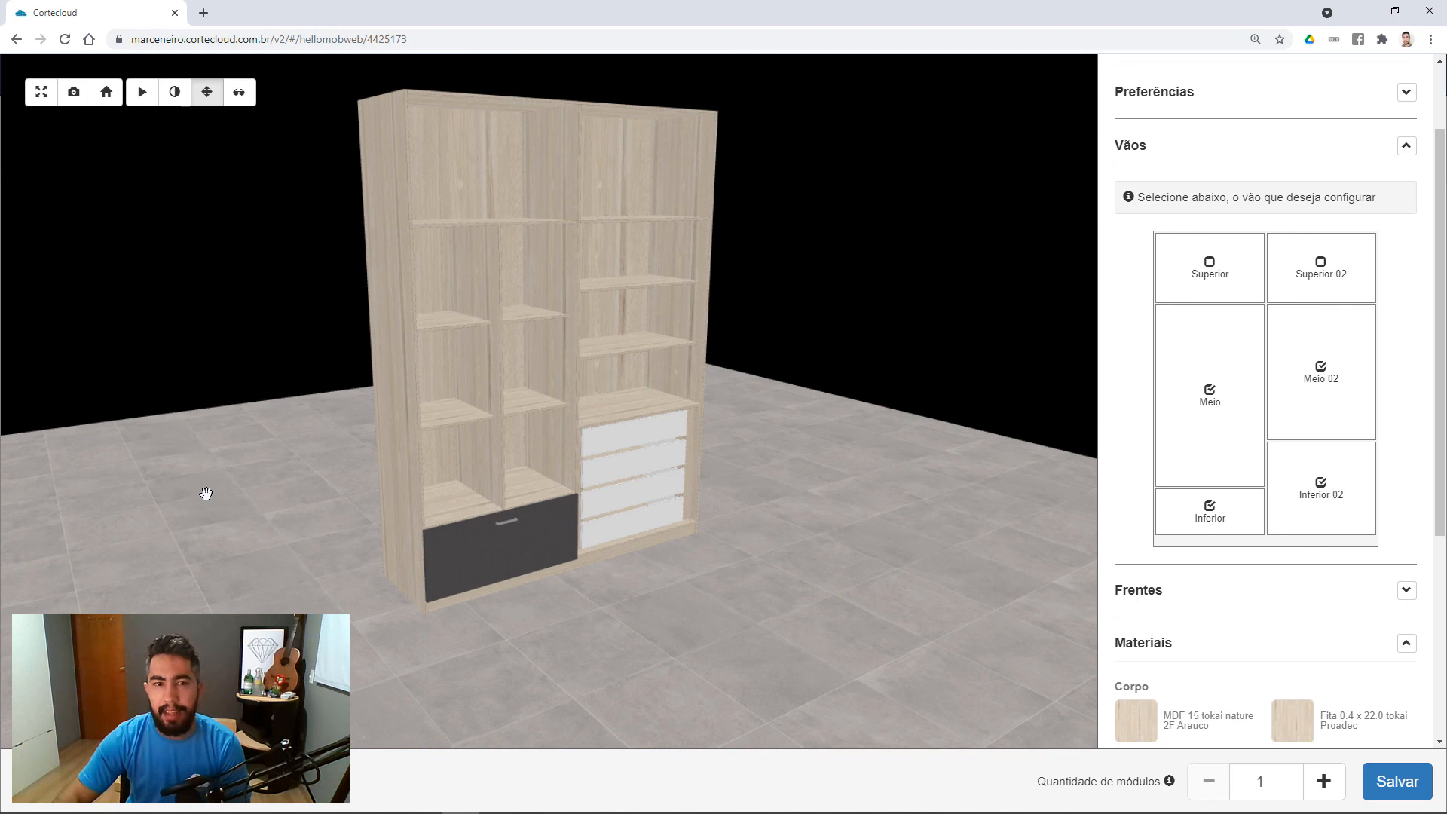
{"action": "left_click_drag", "start_coordinate": [206, 493], "coordinate": [175, 482]}
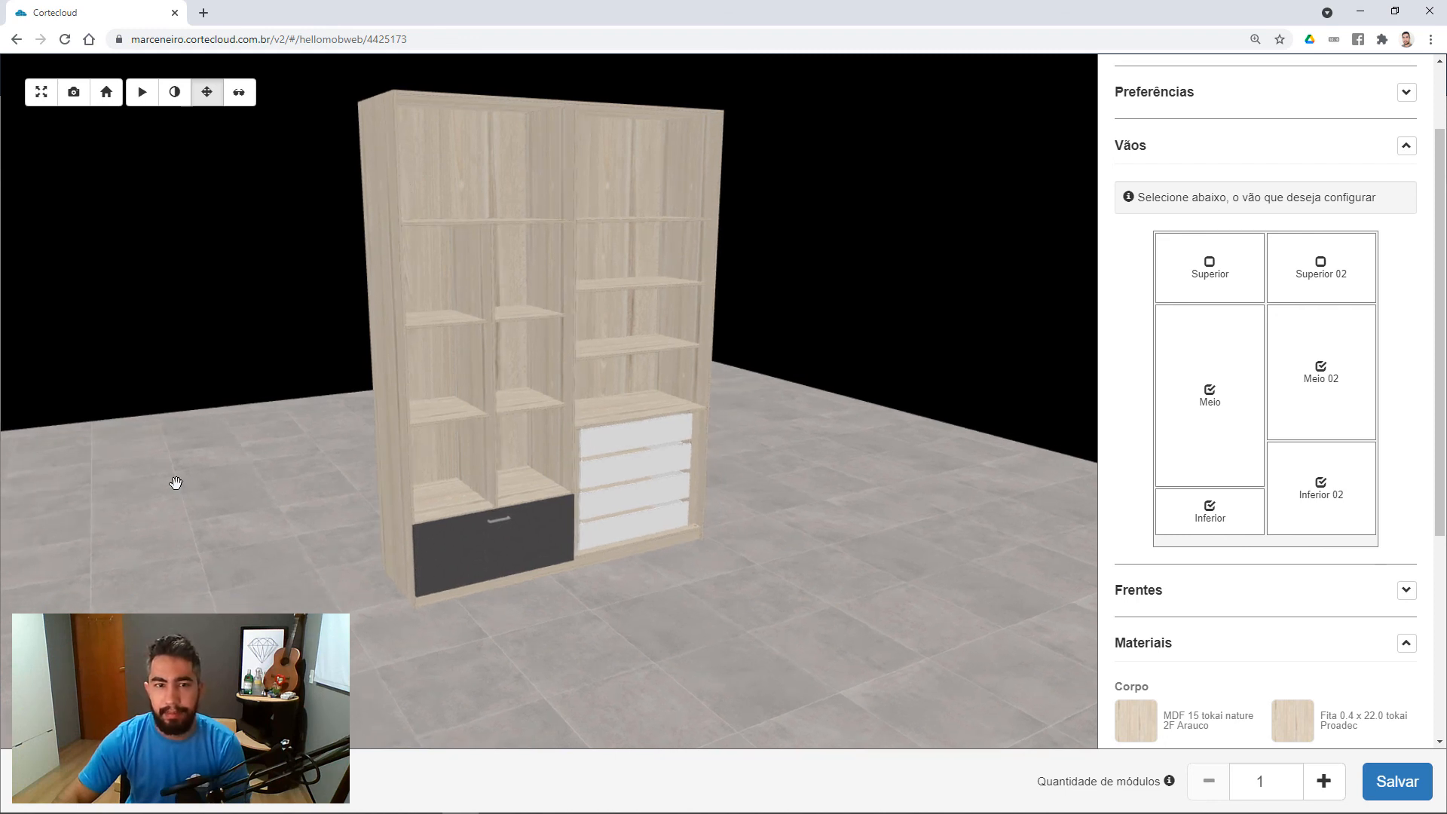